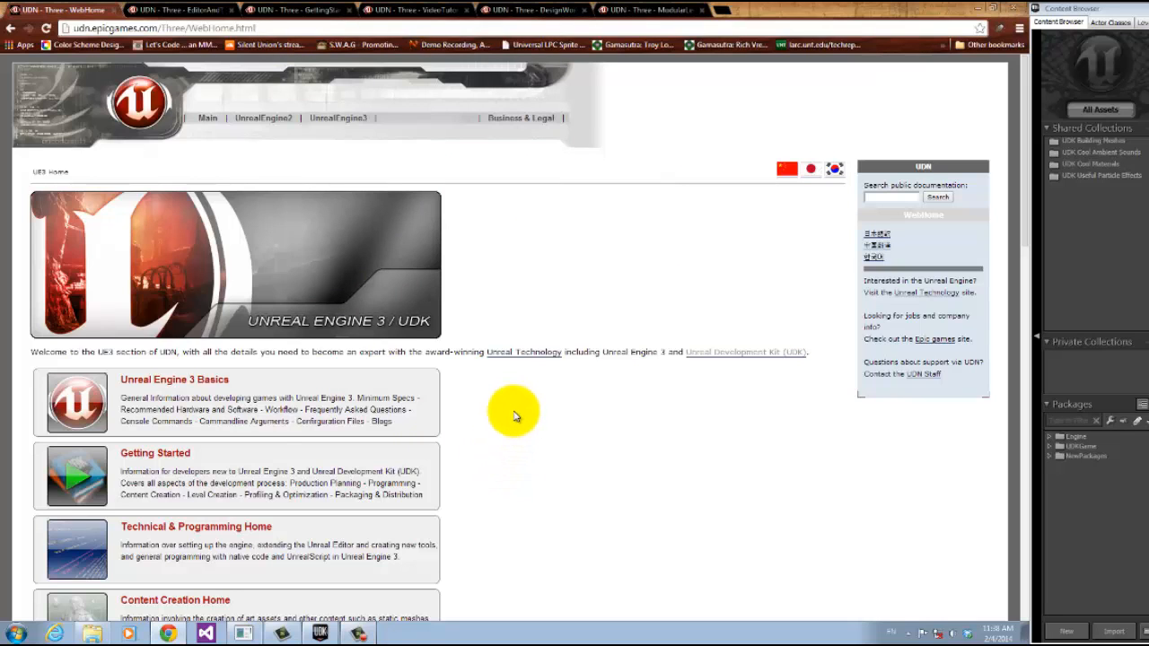
Step: Look over the topic sections on the Unreal Engine 3 / UDK documentation home page
scroll(513, 418, "down", 3)
scroll(513, 418, "down", 3)
scroll(512, 410, "up", 6)
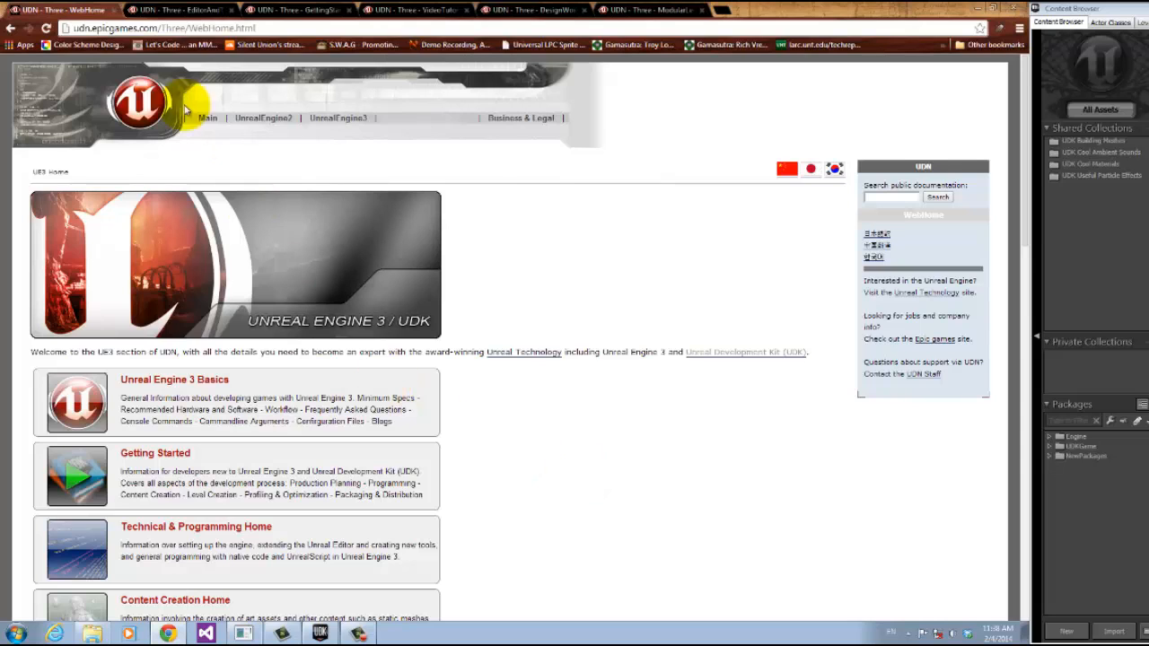
Step: Review the Unreal Editor and Tools documentation page, from the editor topics through to the engine tools
left_click(175, 10)
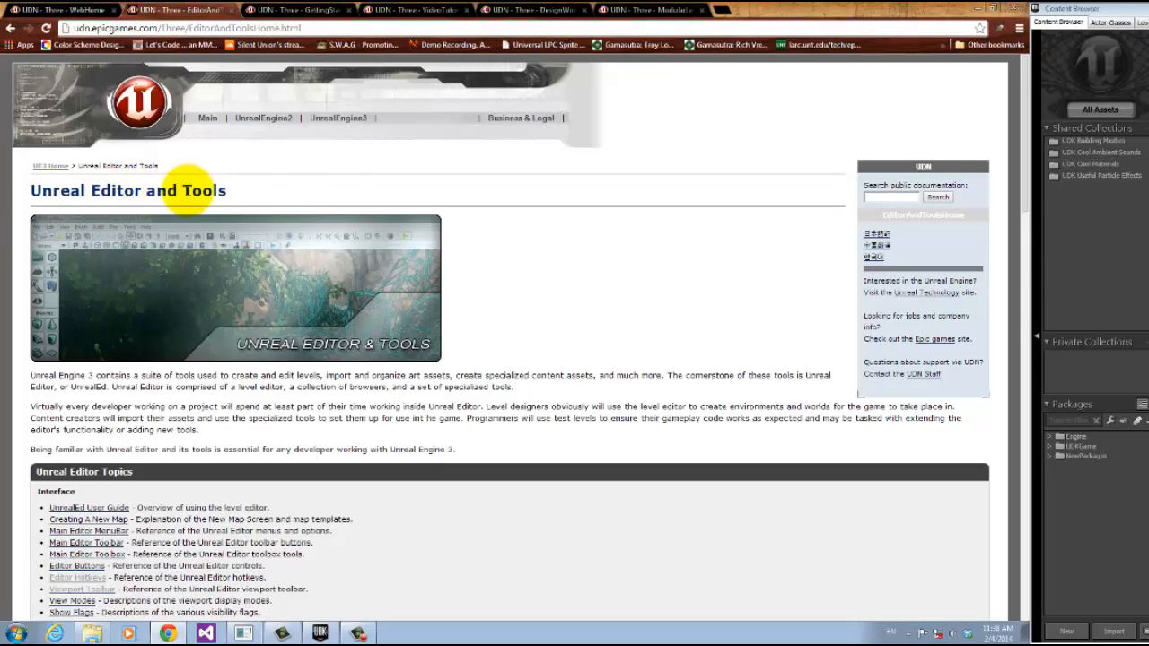
scroll(614, 336, "down", 4)
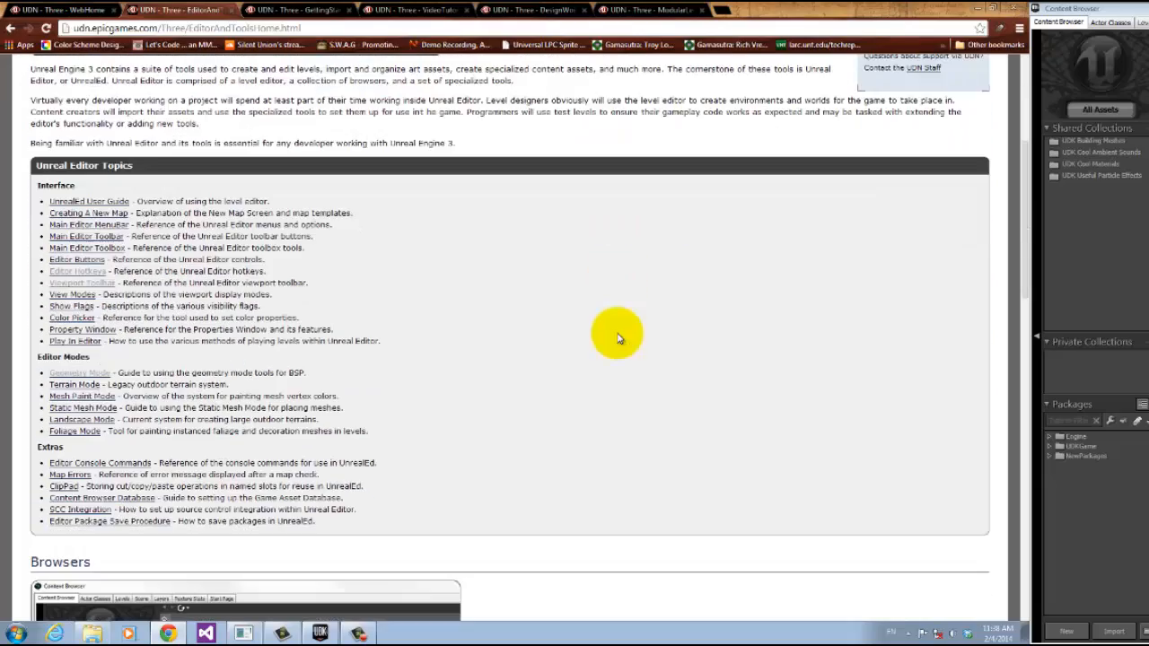
scroll(269, 264, "down", 10)
scroll(506, 403, "down", 2)
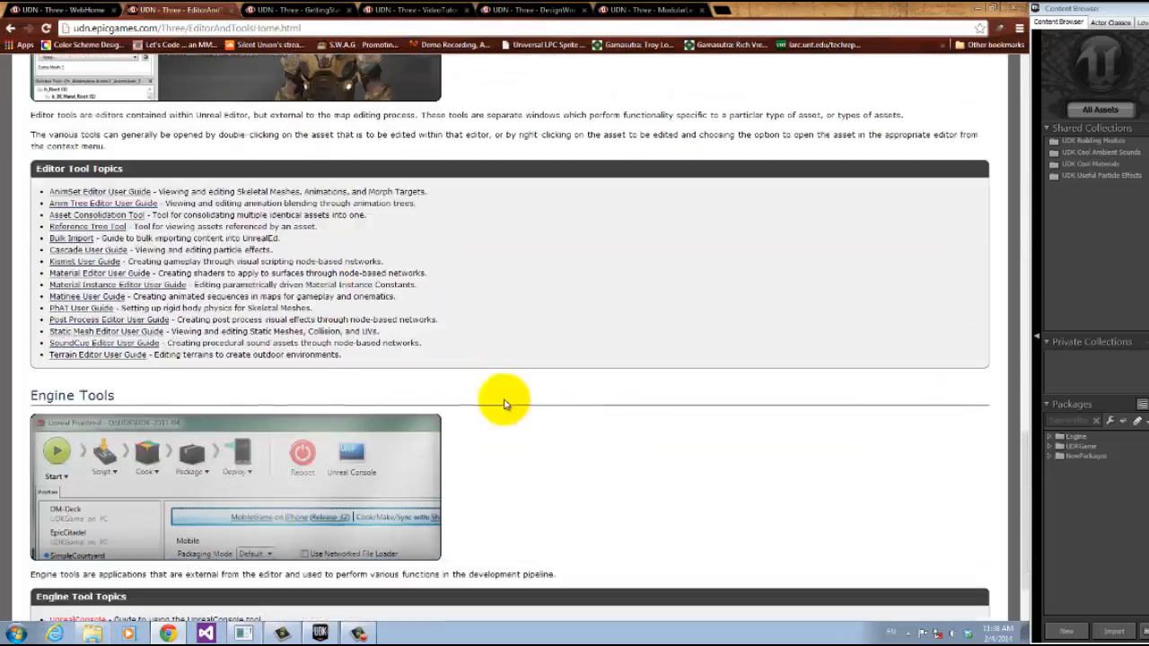
scroll(523, 411, "up", 16)
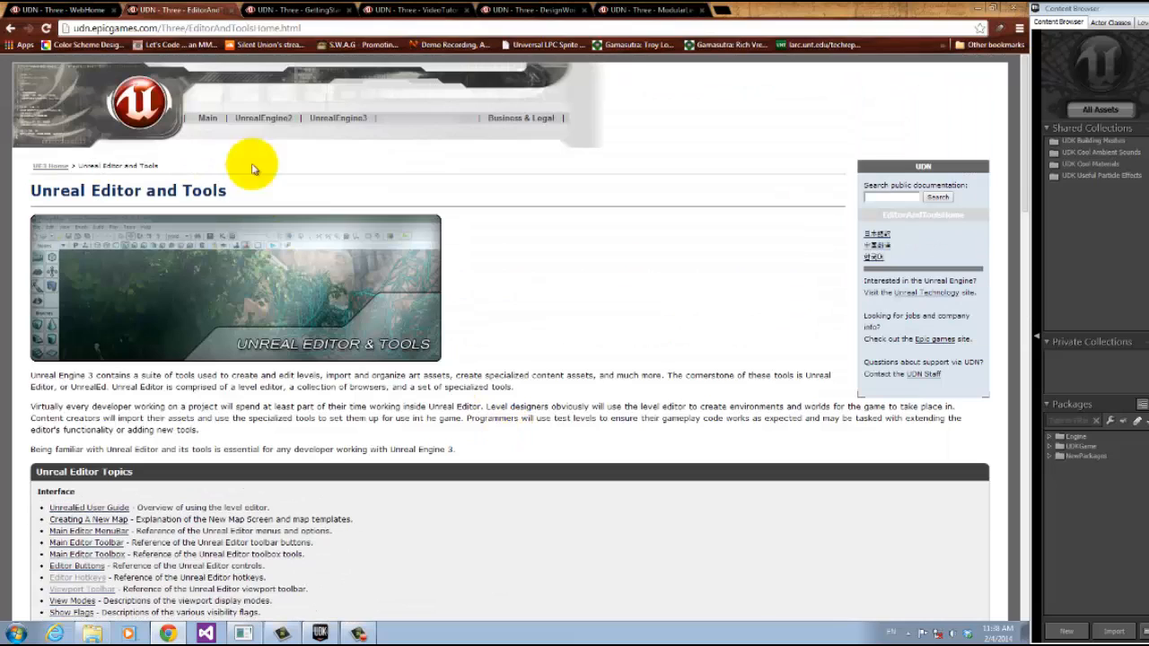
Step: View the Getting Started With Geometry Mode page and look through the Unreal Engine 3 Video Tutorials page
left_click(269, 10)
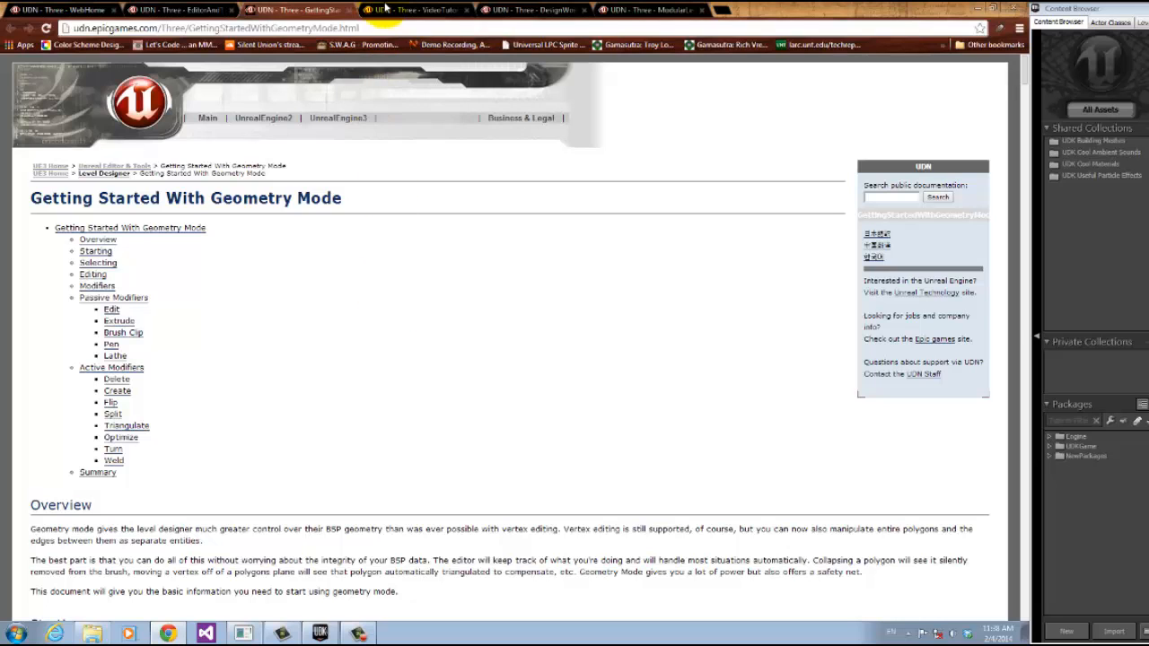
left_click(416, 10)
scroll(442, 444, "up", 2)
scroll(446, 438, "up", 3)
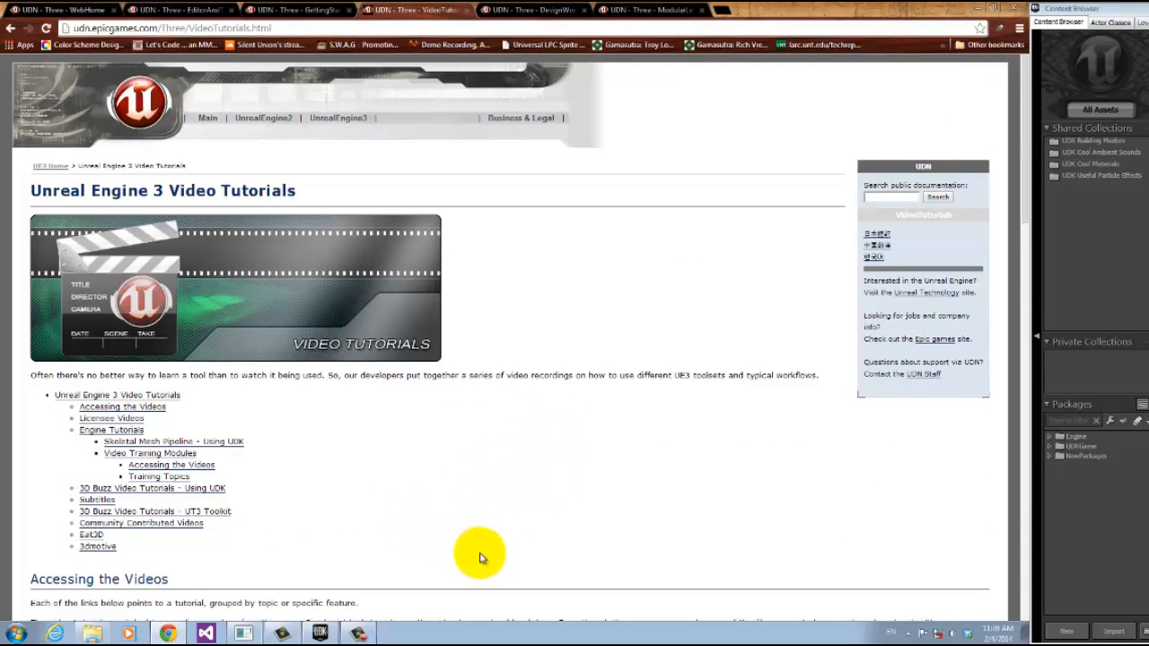
scroll(475, 552, "down", 3)
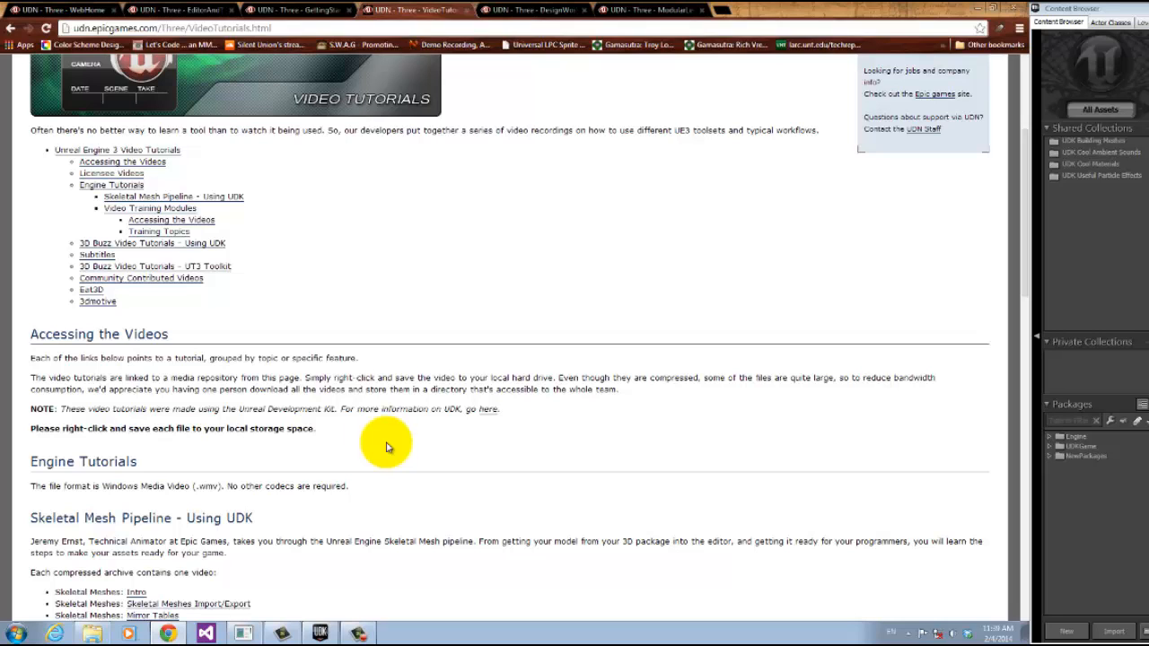
scroll(474, 389, "up", 5)
Step: View the Epic Games Design Workflow page and the Modular Level Design Article page
left_click(539, 9)
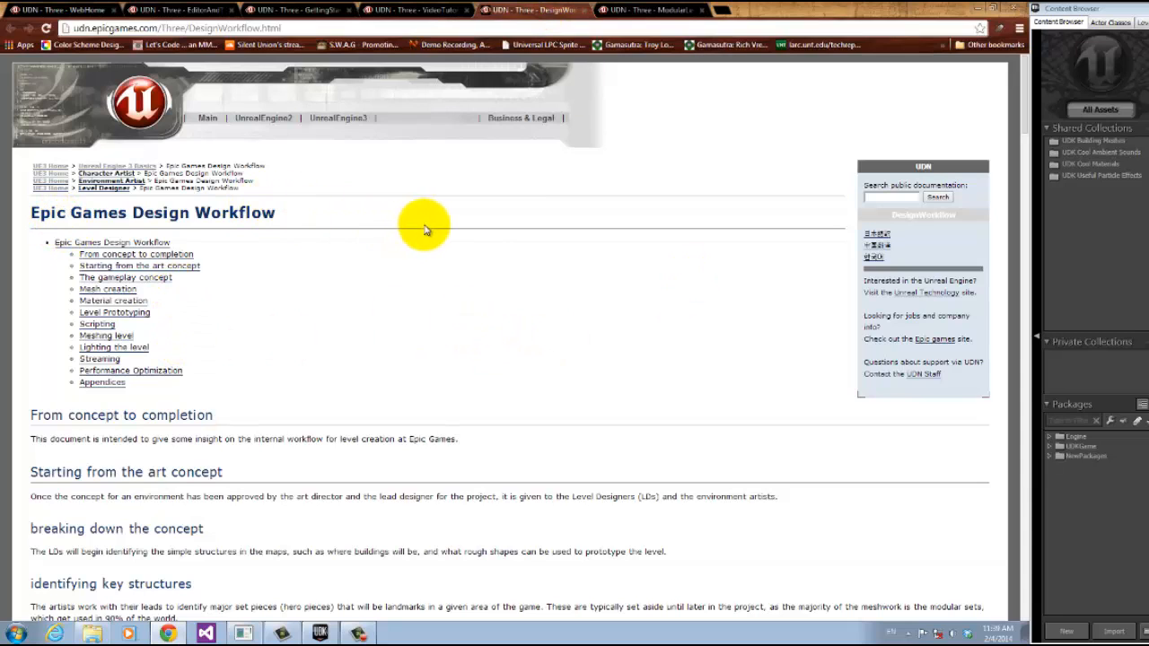
left_click(664, 9)
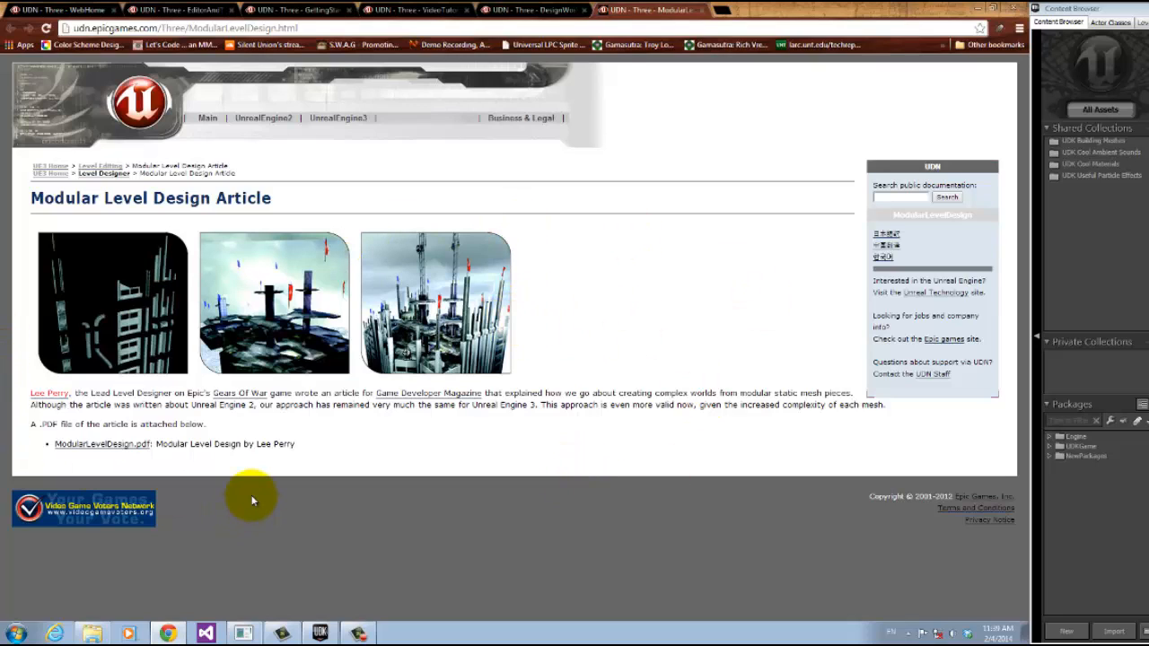
Step: Switch to the Unreal Development Kit and look around the level in the perspective, side, front and top viewports
left_click(320, 634)
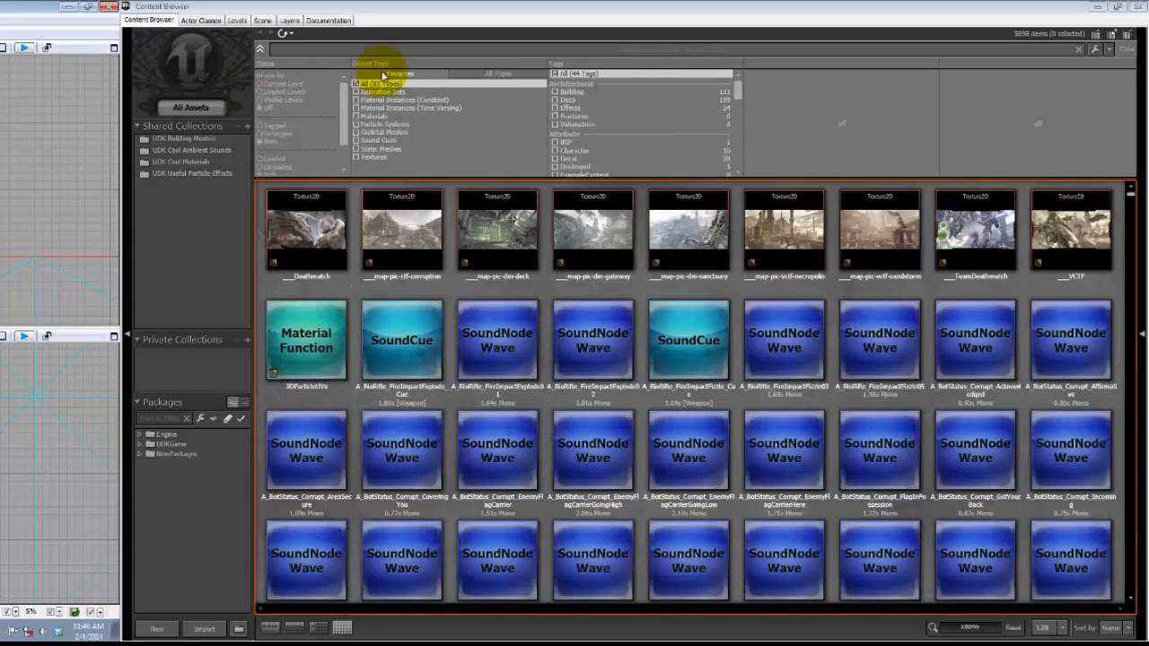
mouse_move(705, 558)
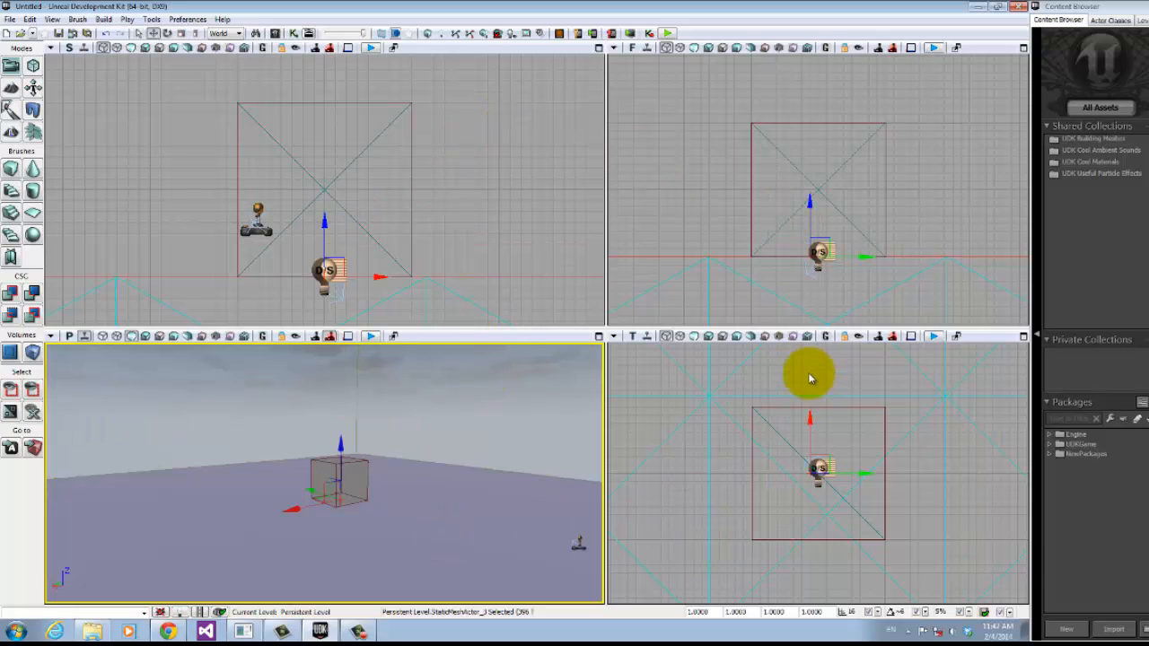
right_click_drag(390, 442, 428, 425)
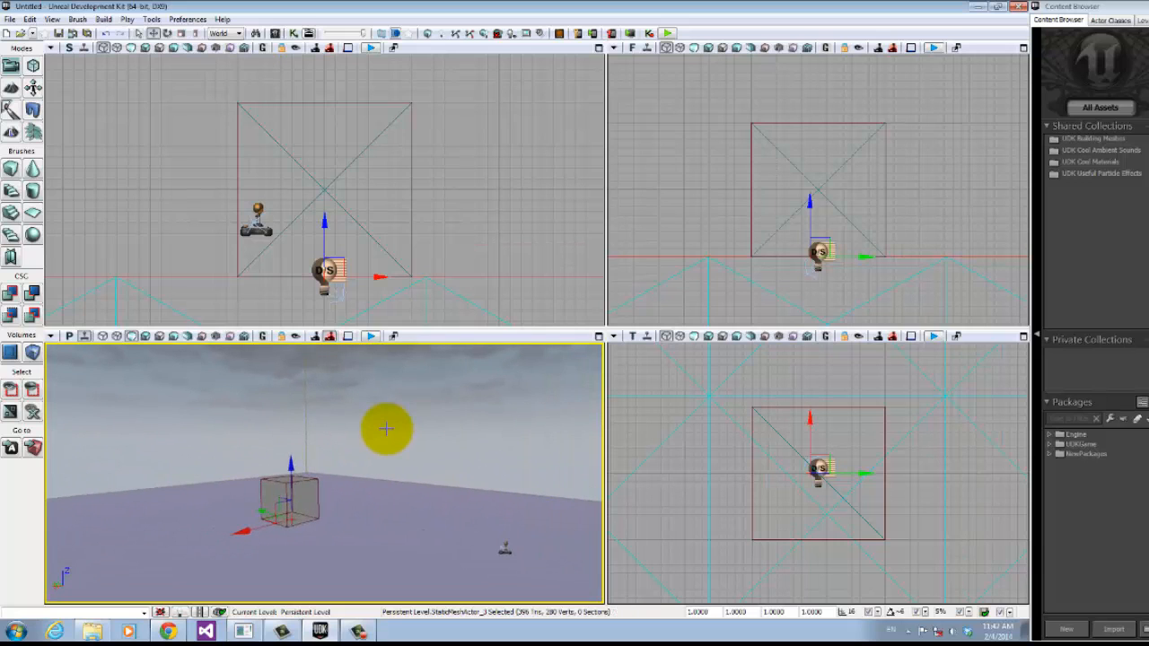
right_click_drag(464, 181, 464, 170)
right_click_drag(705, 184, 680, 230)
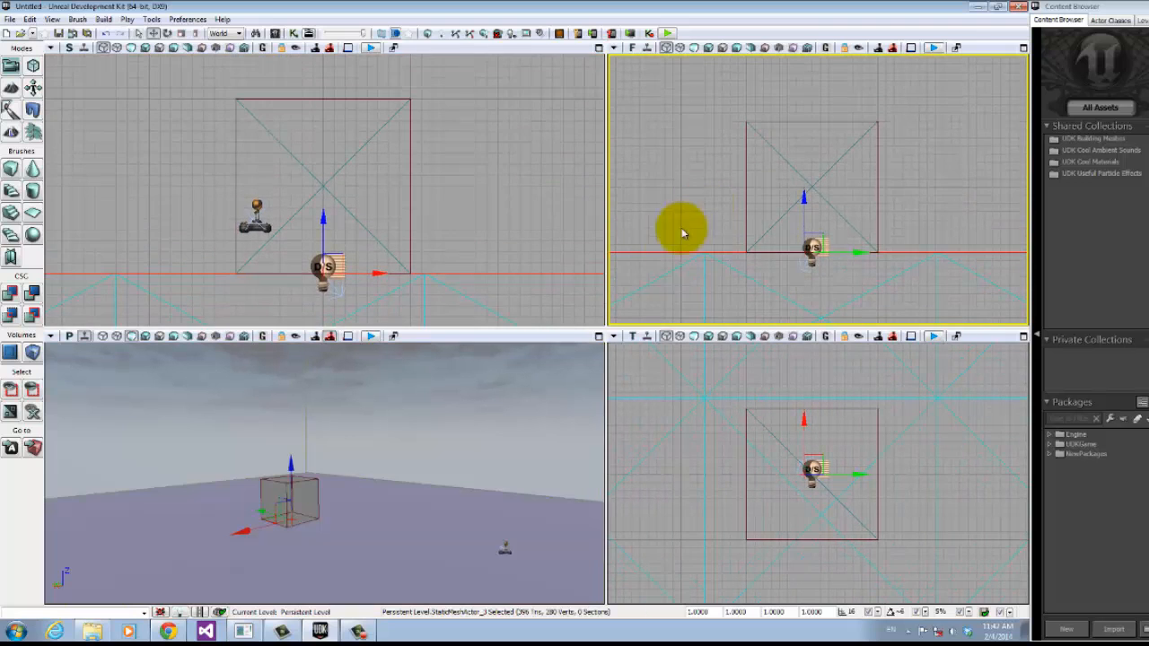
right_click_drag(688, 474, 671, 486)
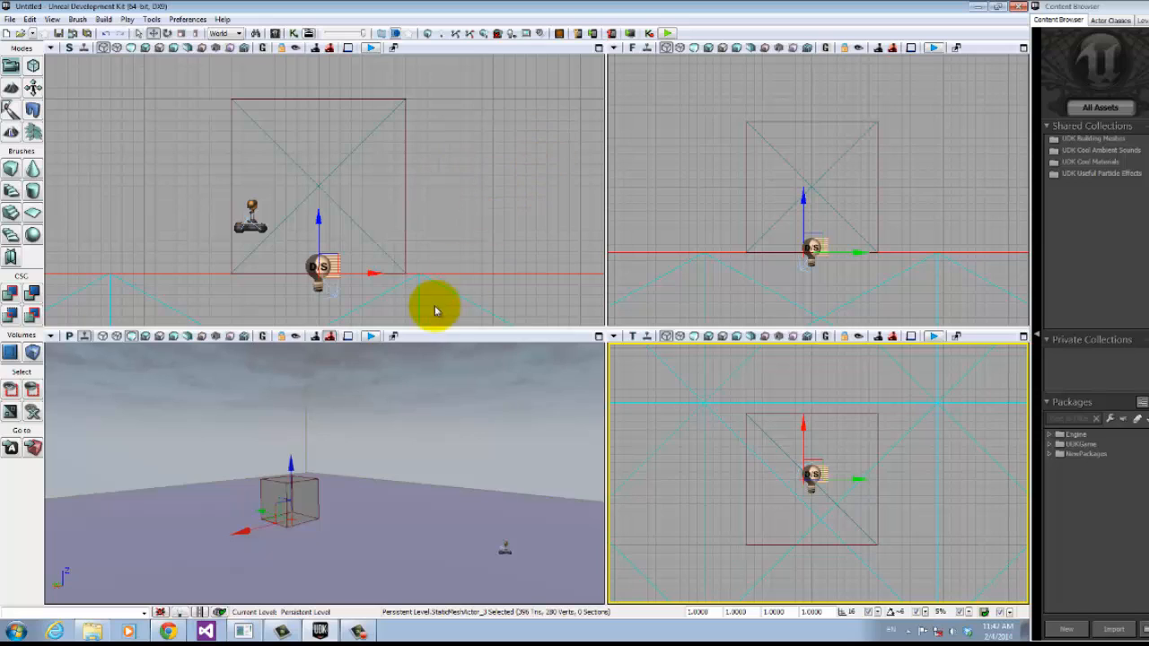
Step: View the perspective and top viewports maximized one after the other, restoring the four-viewport layout each time
left_click(599, 338)
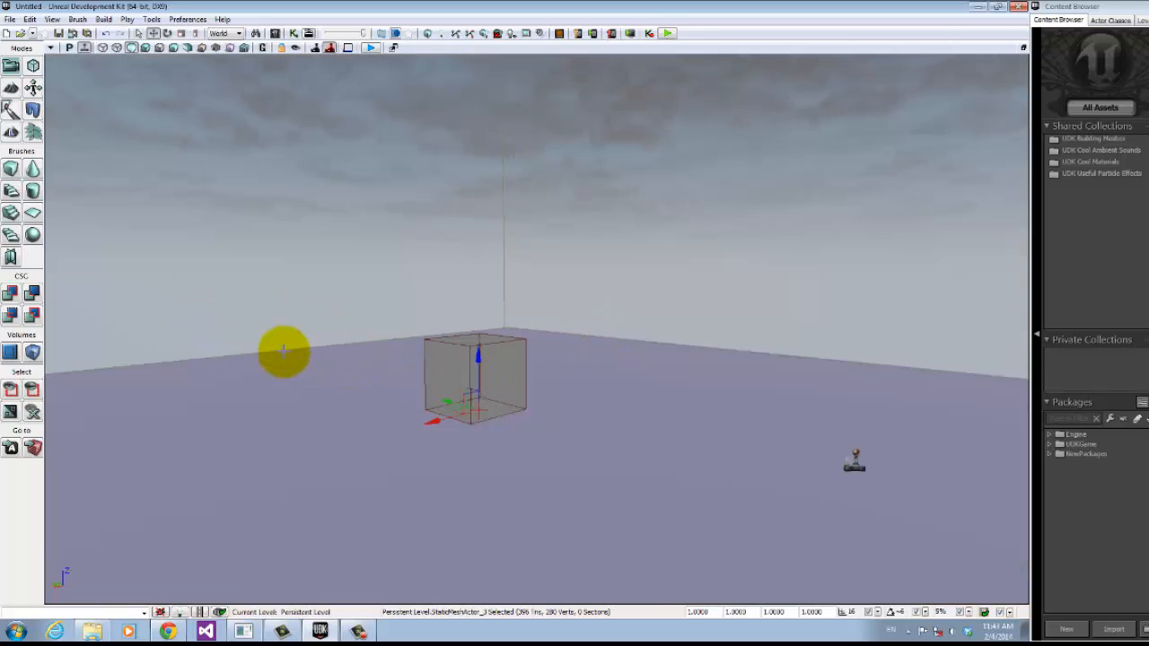
right_click_drag(287, 238, 325, 188)
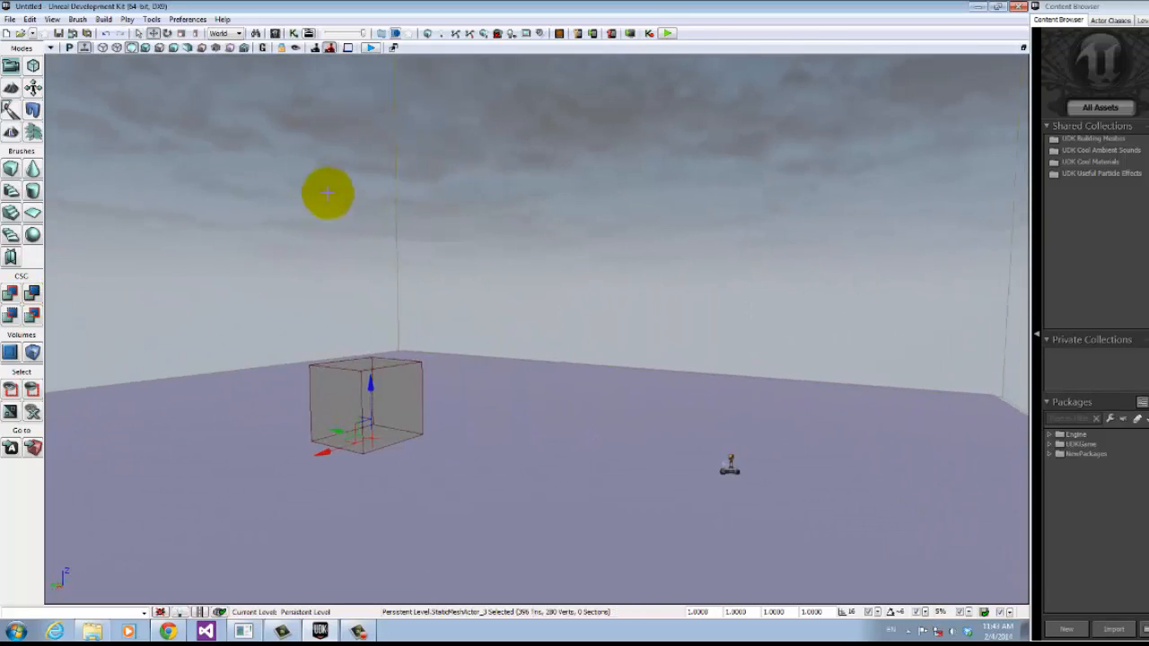
left_click(1023, 47)
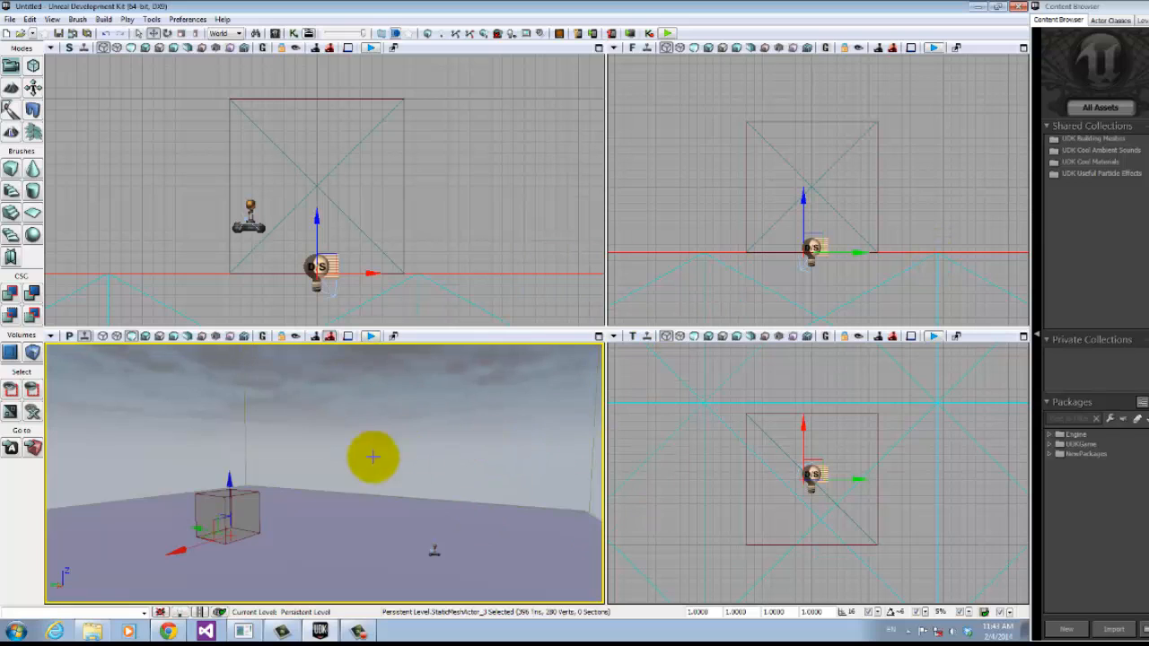
left_click(1023, 337)
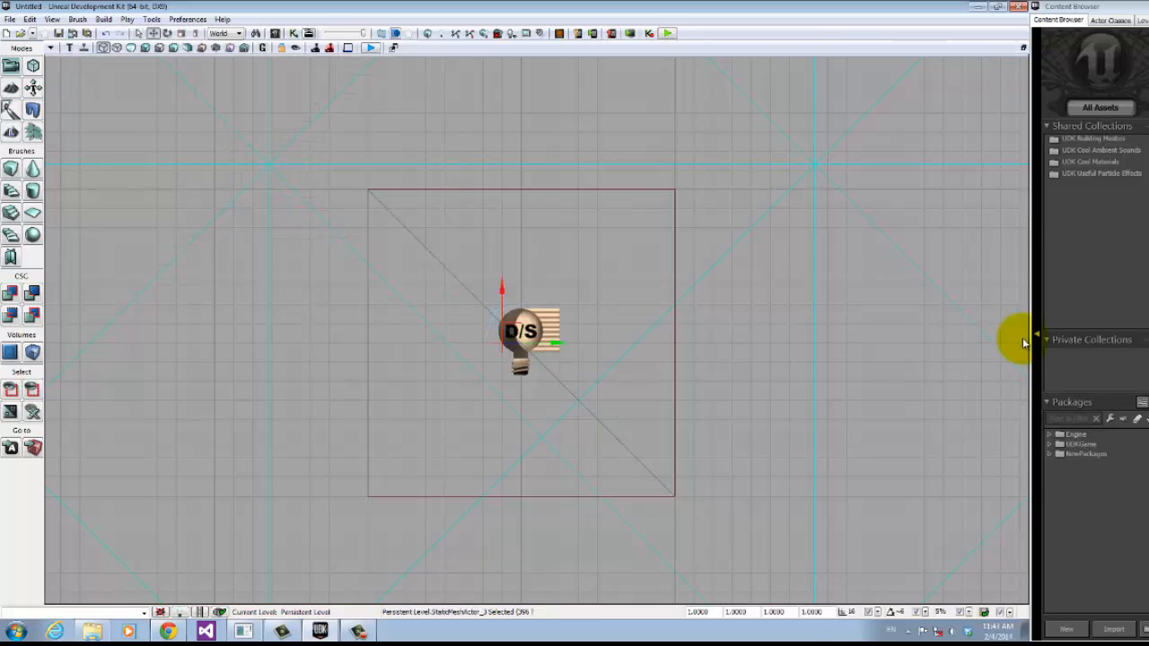
left_click(1022, 48)
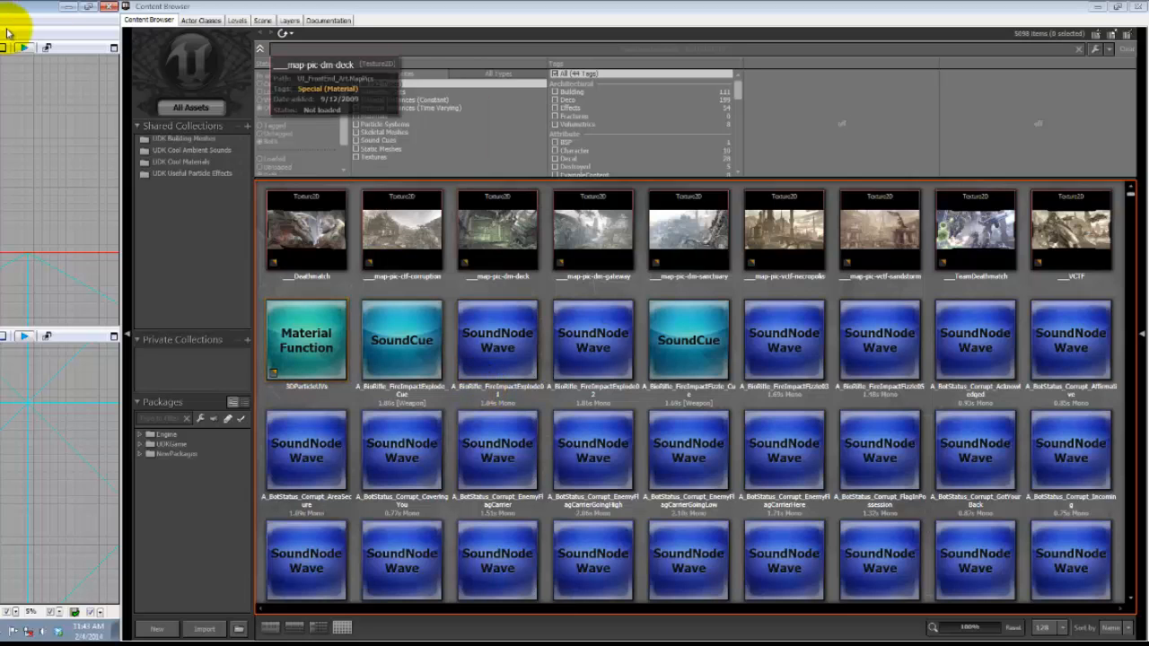
Step: Look through the Actor Classes, Levels, Scene, Layers and Documentation browsers, and return to the Content Browser
left_click(193, 20)
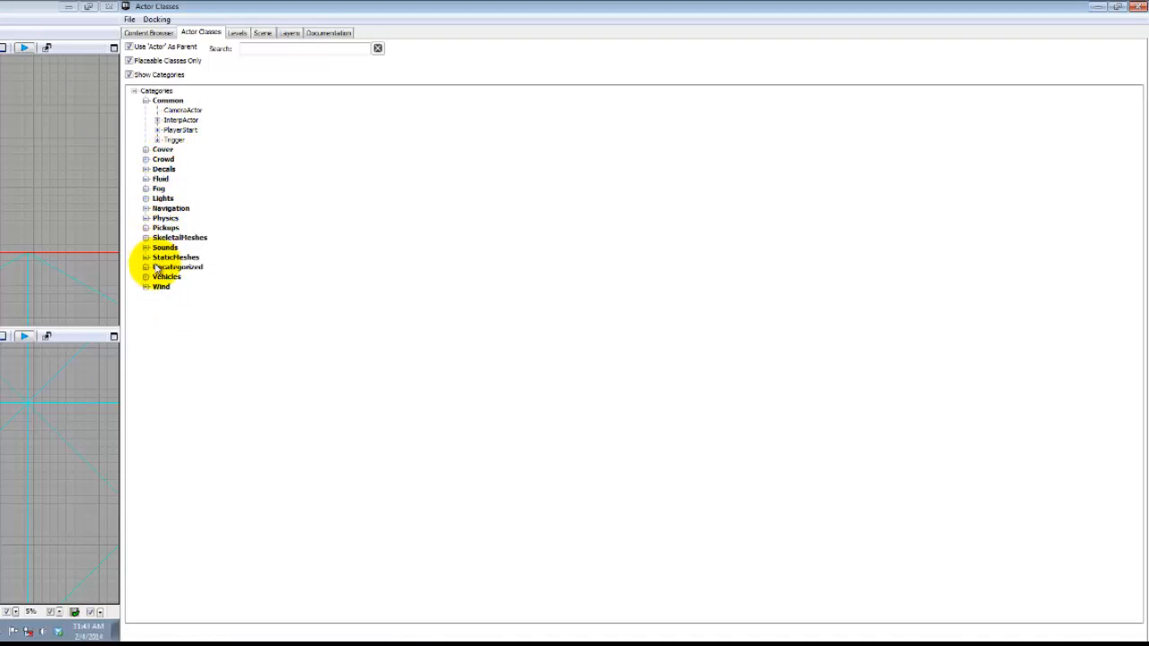
left_click(236, 33)
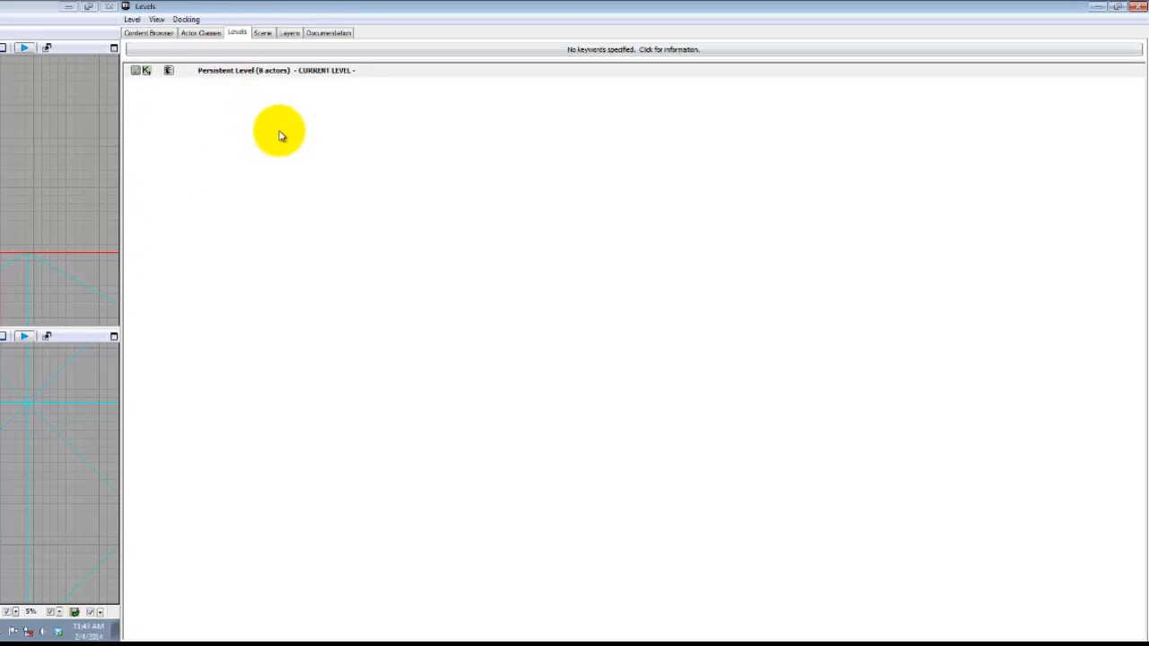
left_click(261, 34)
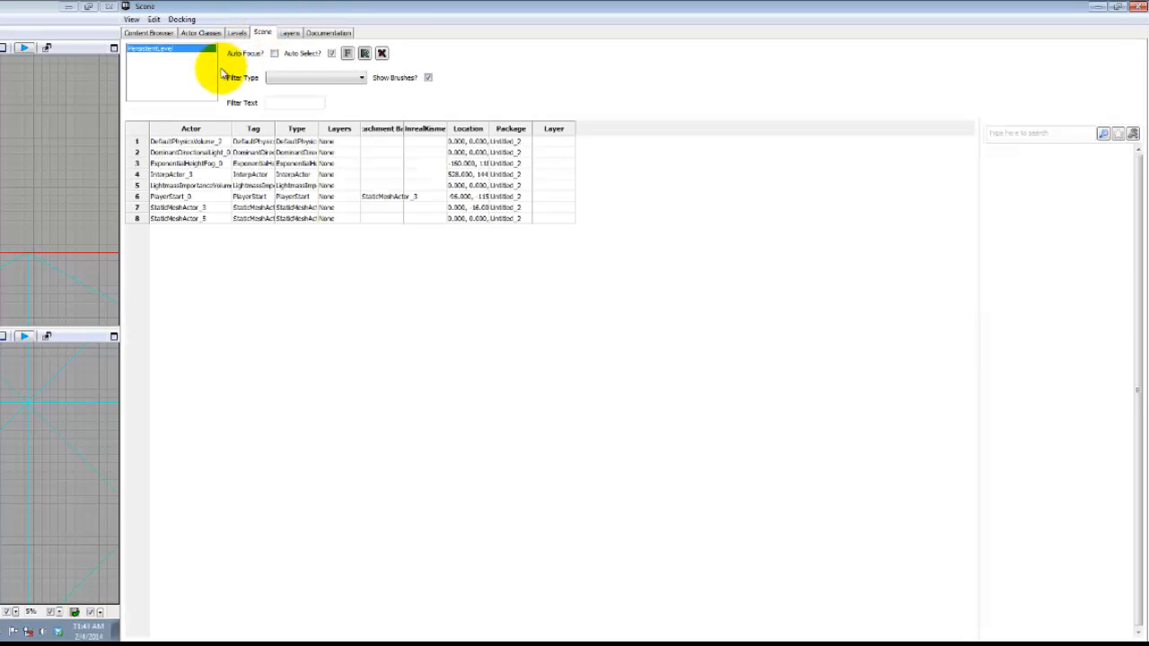
left_click(289, 33)
left_click(321, 35)
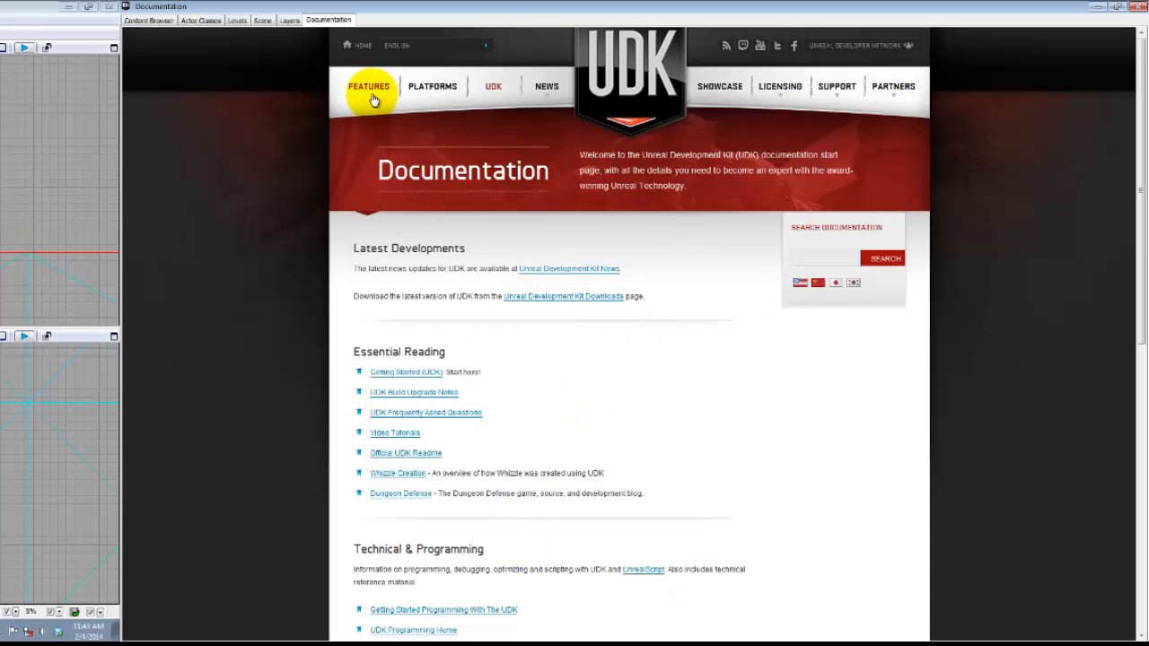
left_click(288, 21)
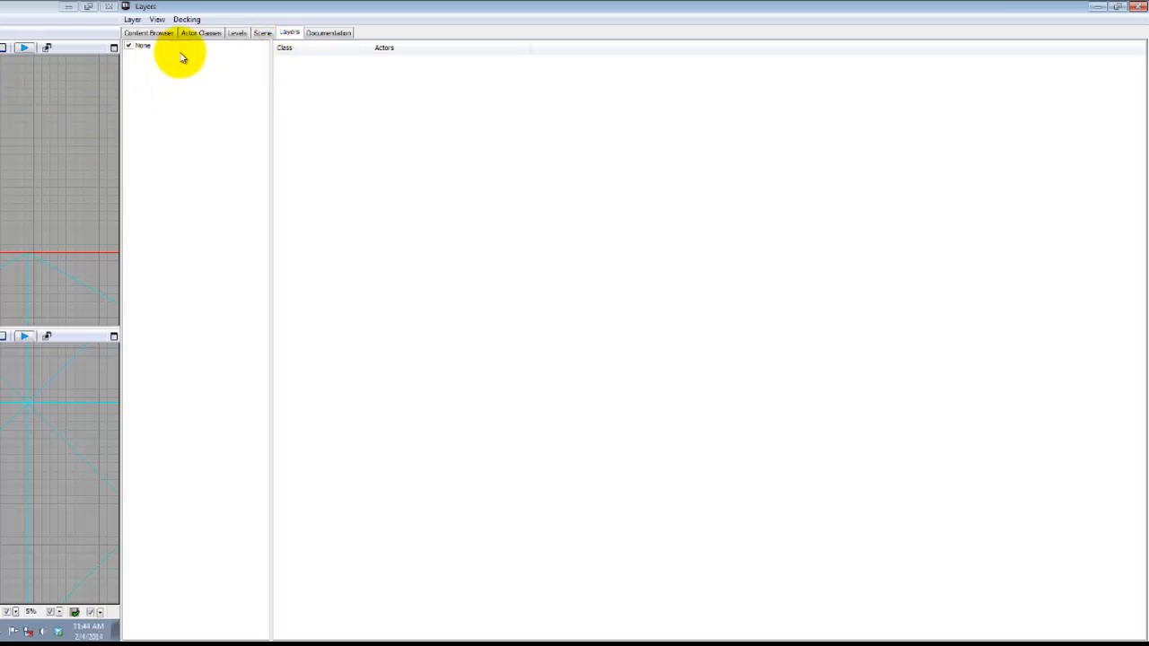
left_click(148, 32)
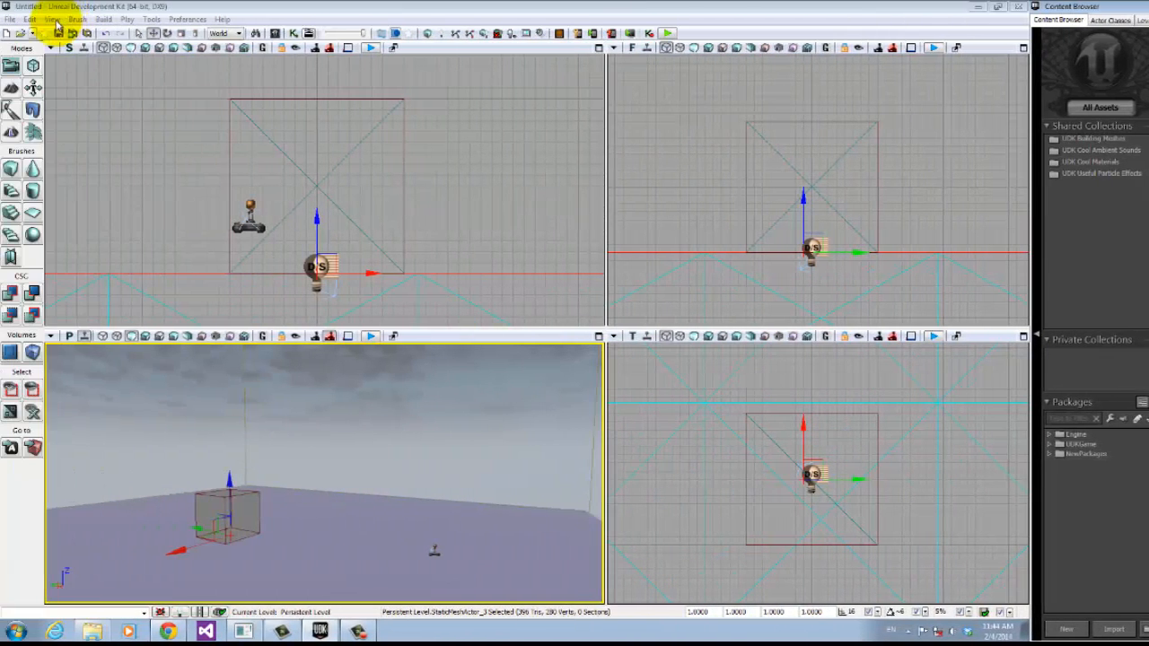
Step: Examine the level editor's available browser windows and bring up the Content Browser from them
left_click(53, 20)
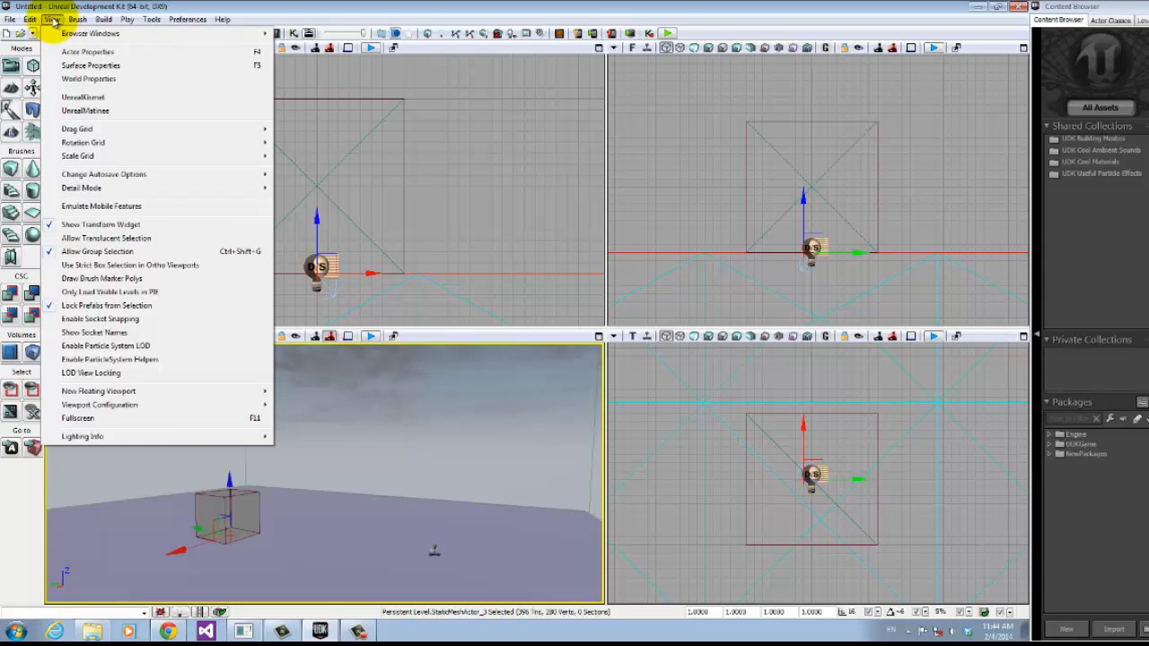
left_click(52, 22)
left_click(52, 21)
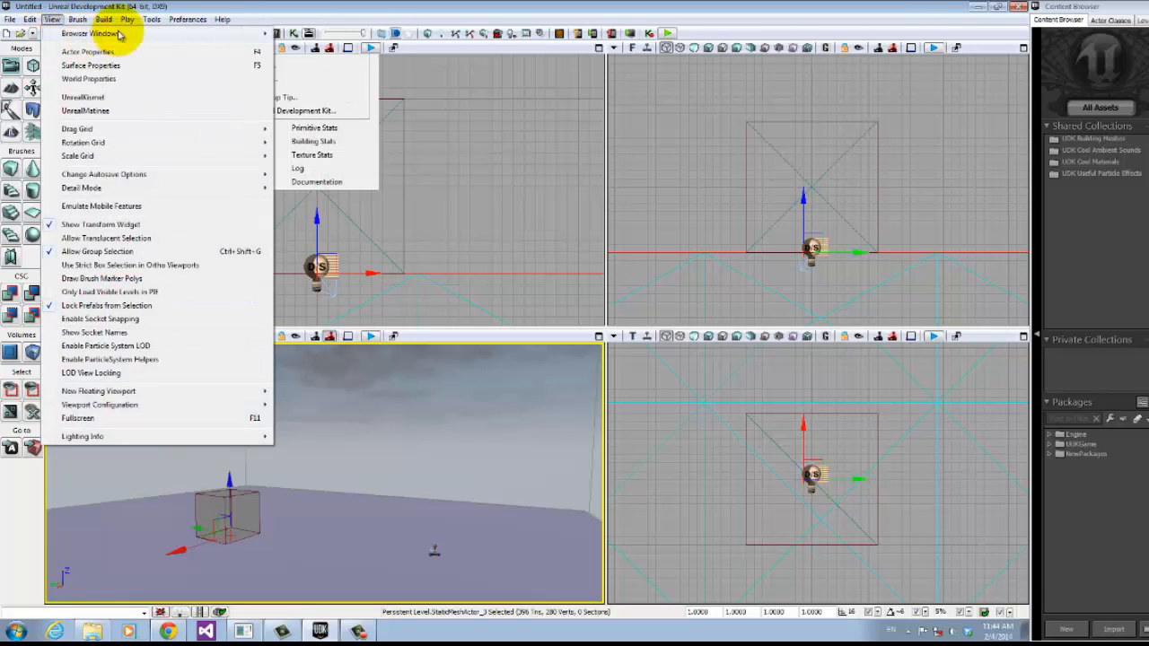
mouse_move(224, 34)
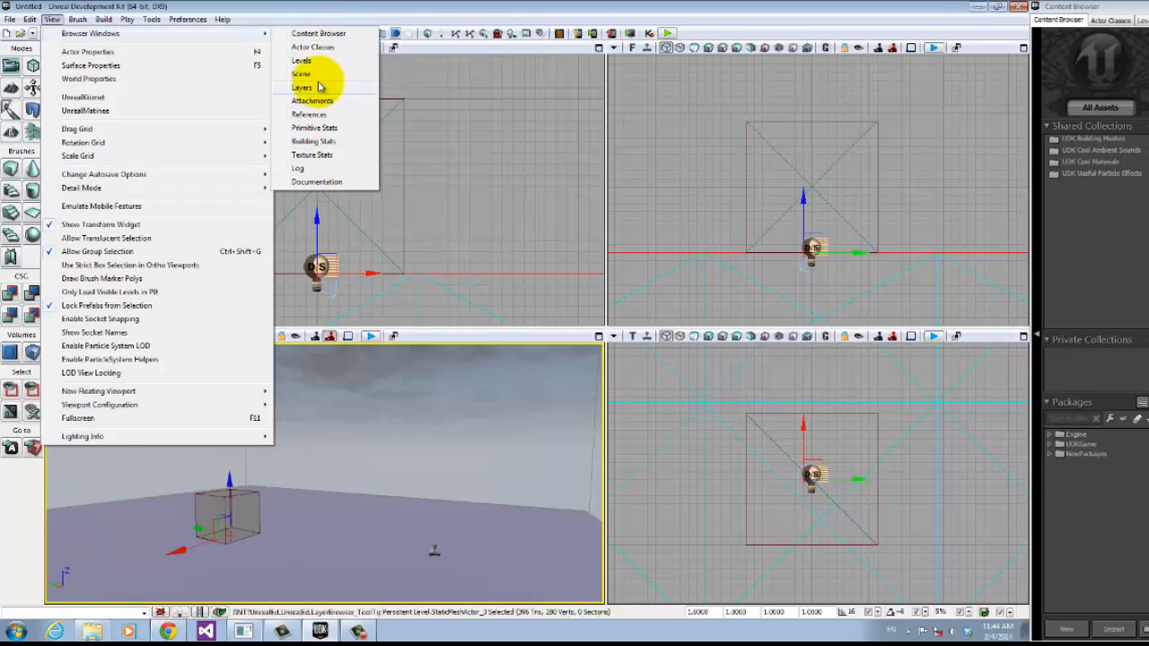
left_click(320, 34)
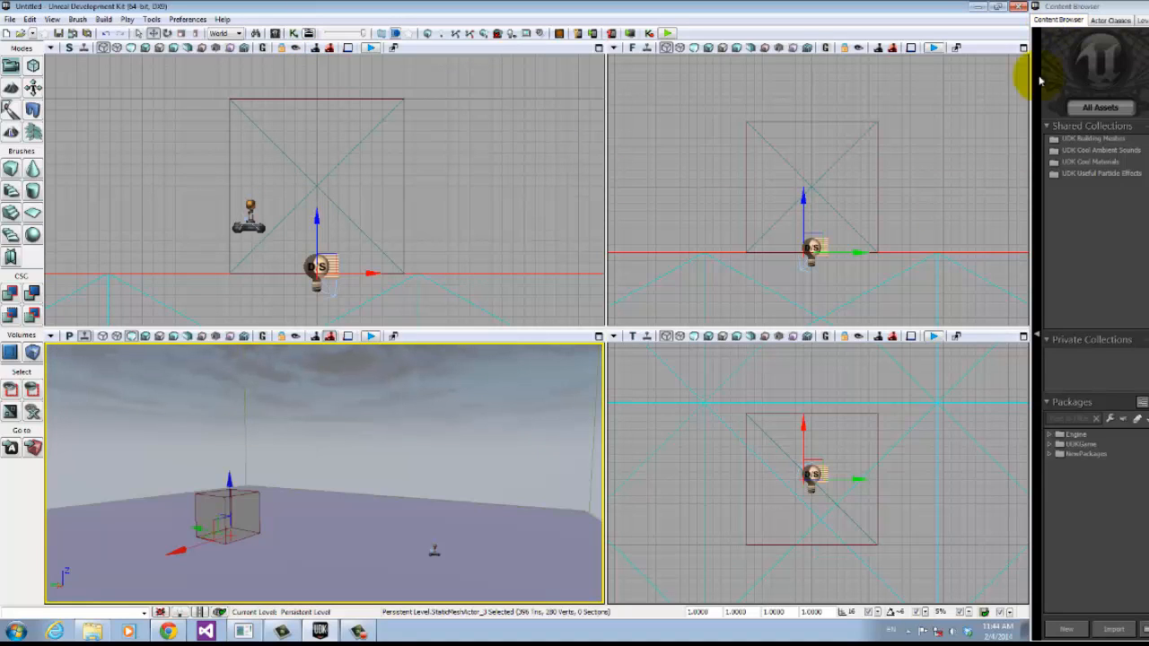
left_click(52, 19)
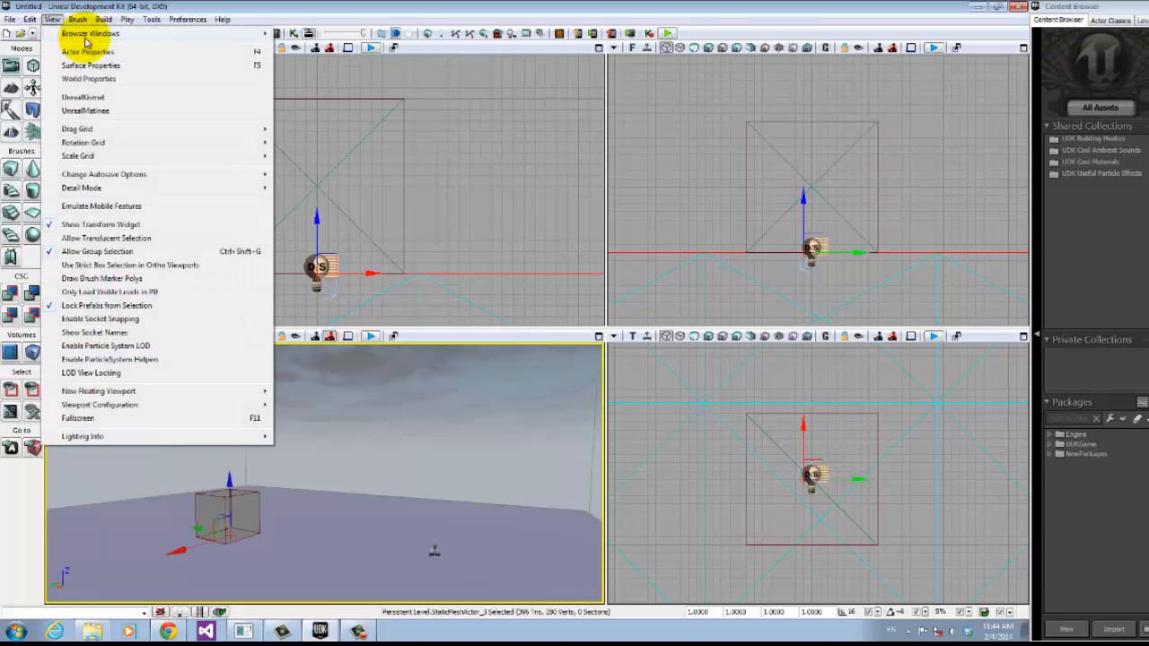
mouse_move(260, 33)
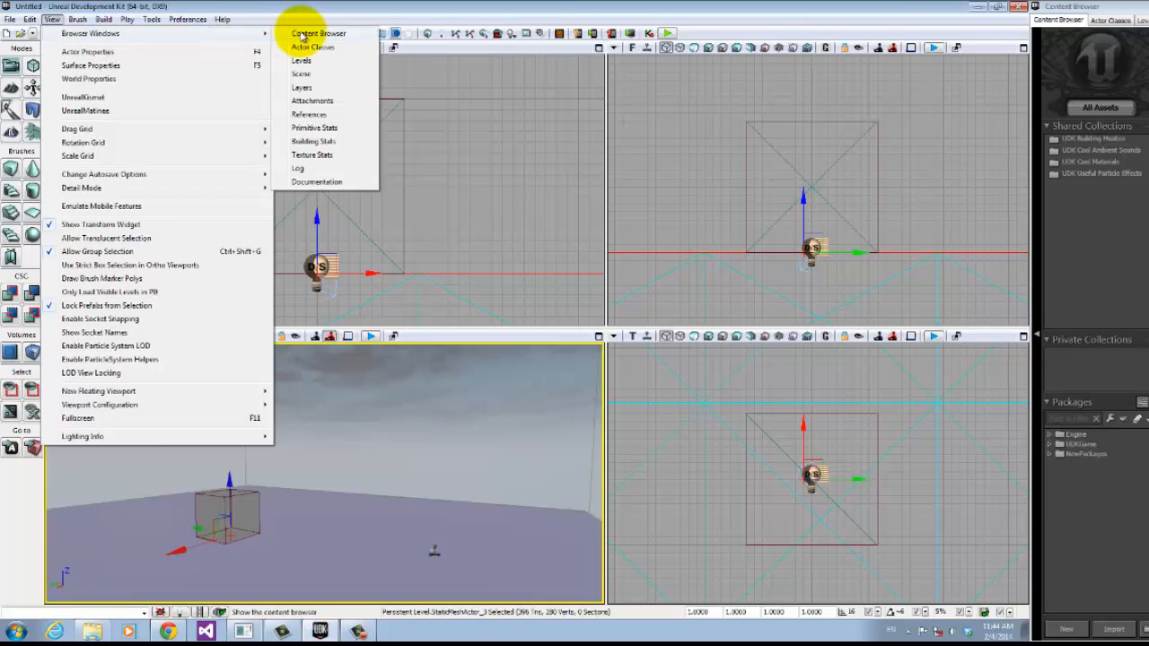
left_click(304, 34)
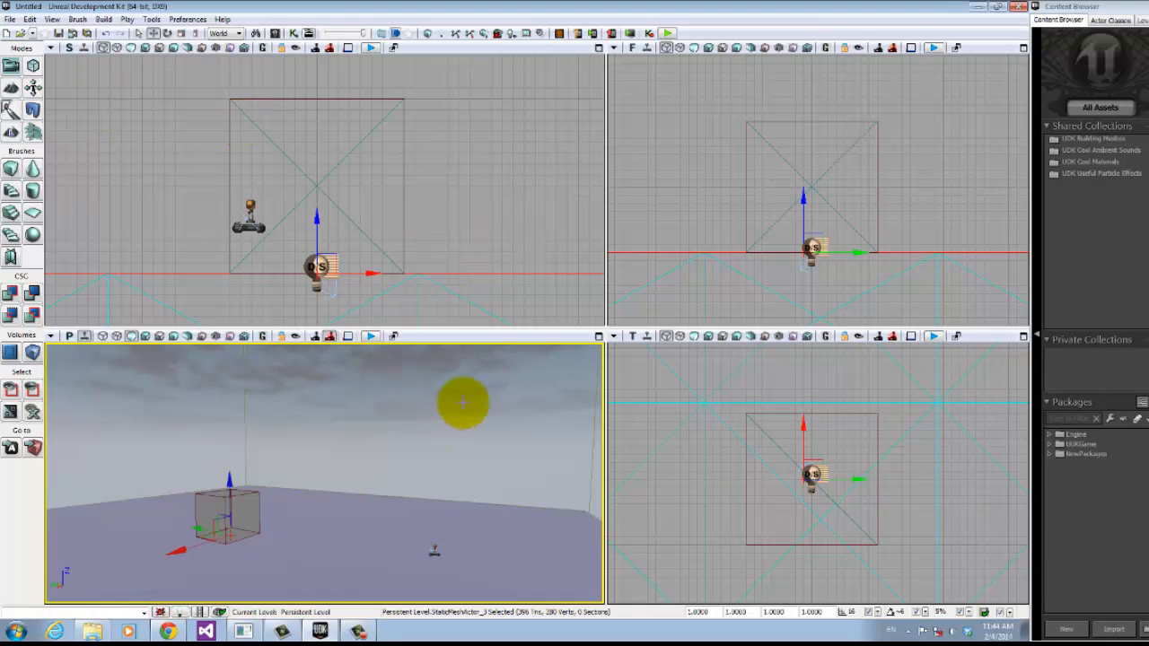
Step: Look around the level in the perspective viewport at normal and maximized size, and restore the four-viewport layout
left_click_drag(461, 398, 546, 379)
left_click(598, 338)
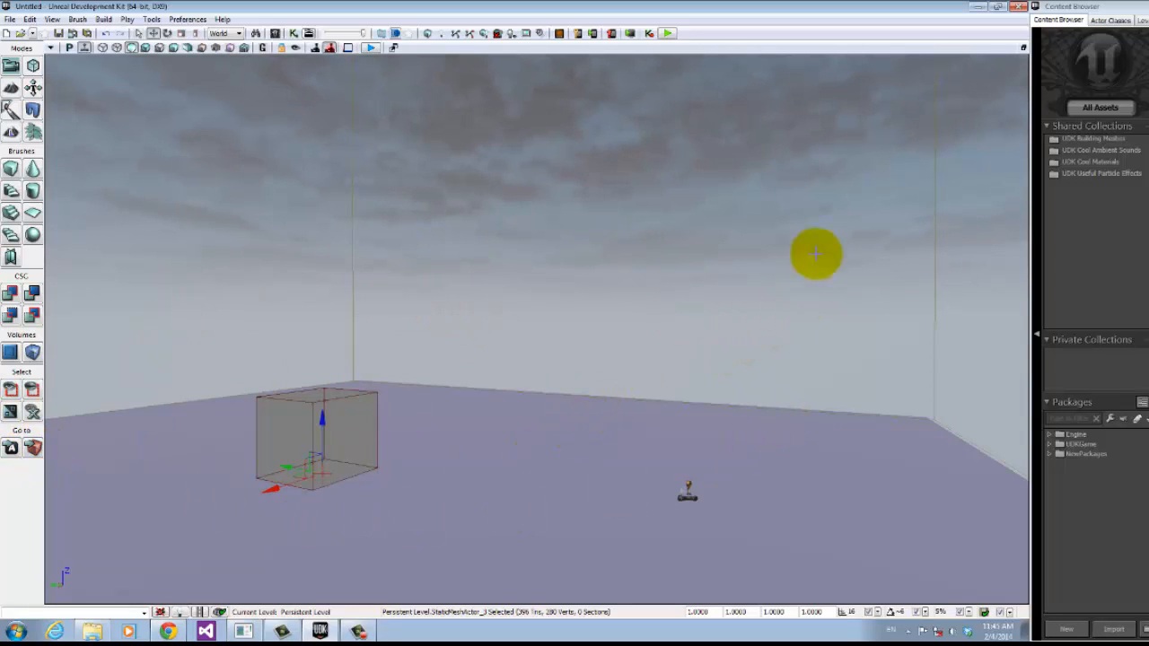
left_click(1023, 49)
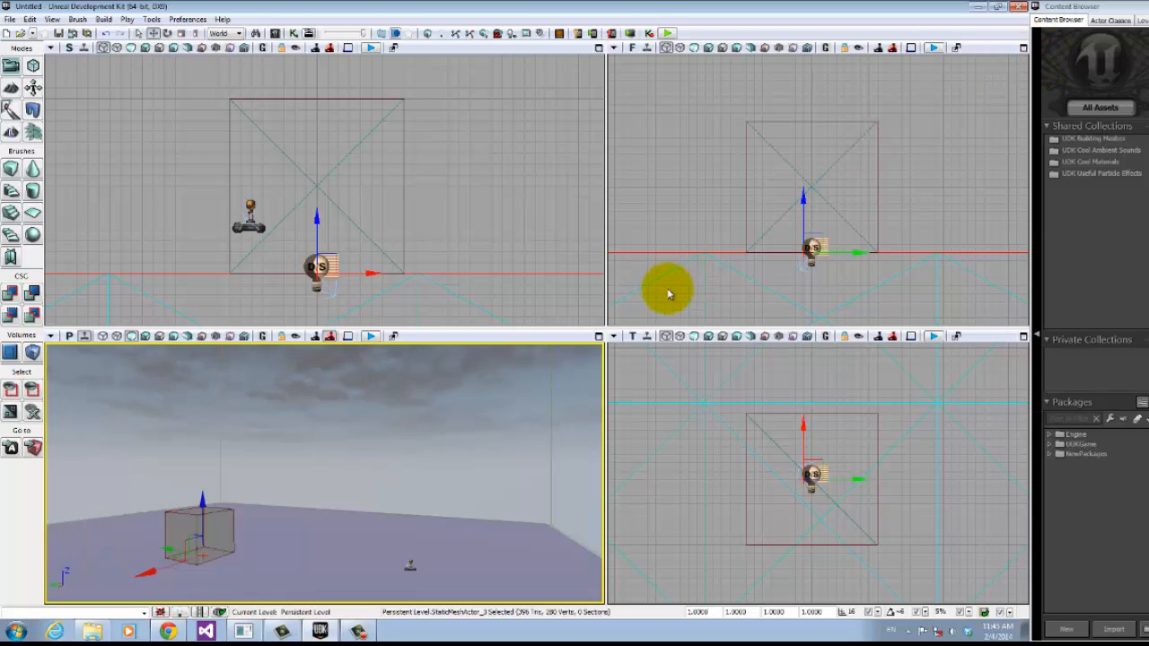
Step: View the perspective viewport maximized and in the four-viewport layout, turning the camera around the level
left_click(598, 335)
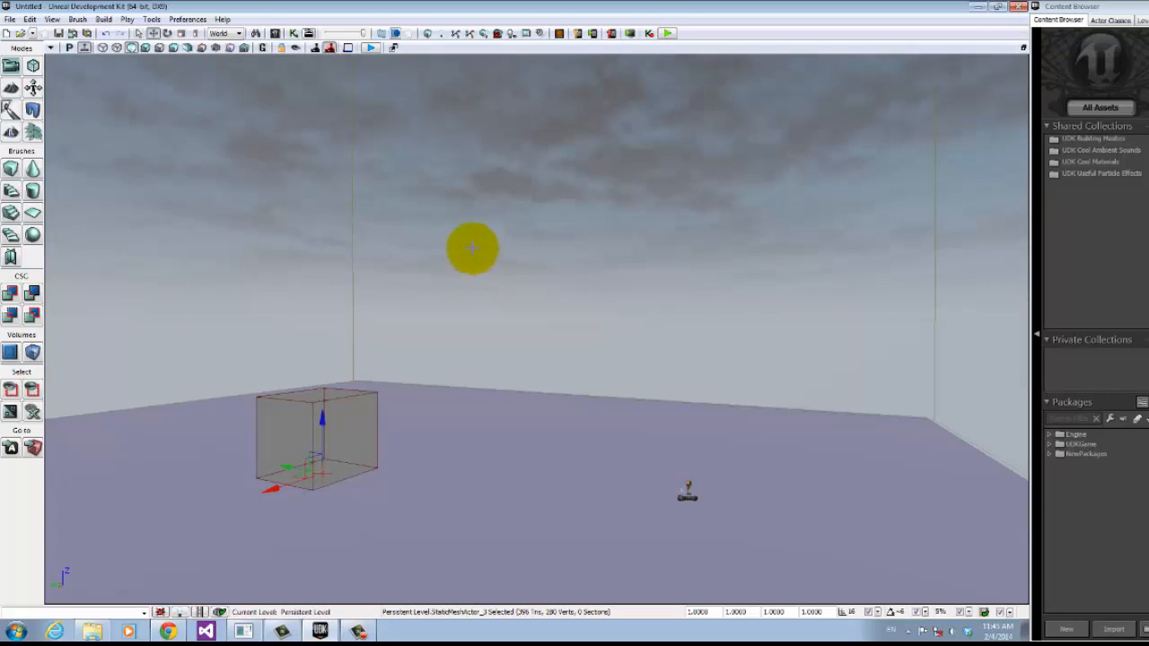
left_click(1023, 49)
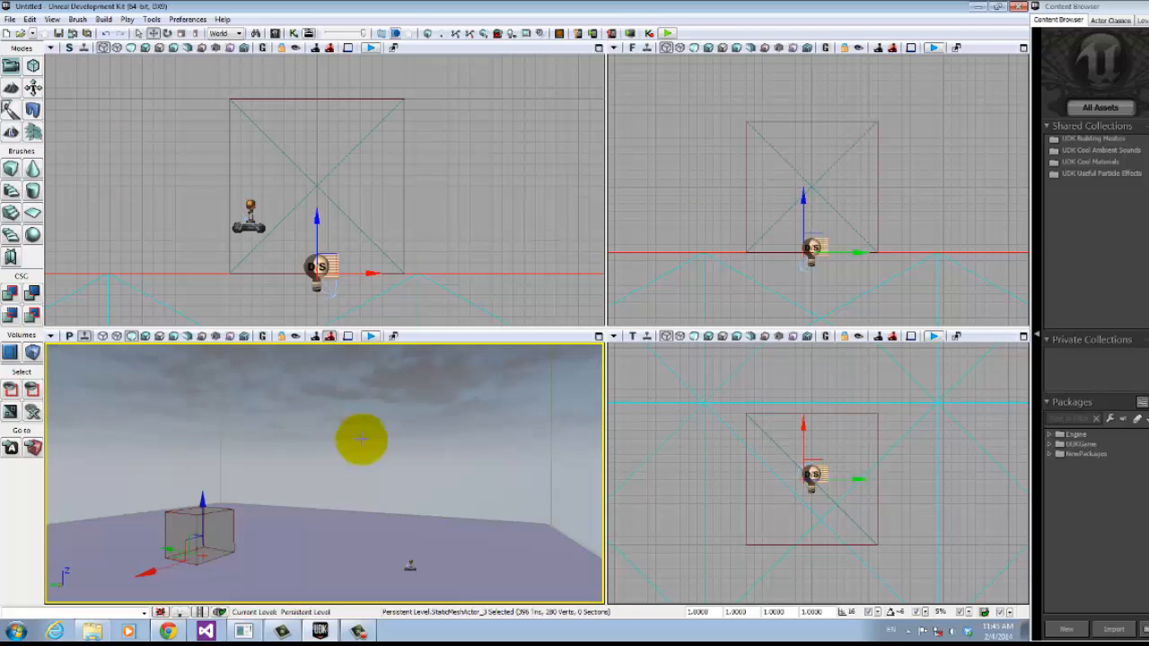
right_click_drag(356, 436, 385, 362)
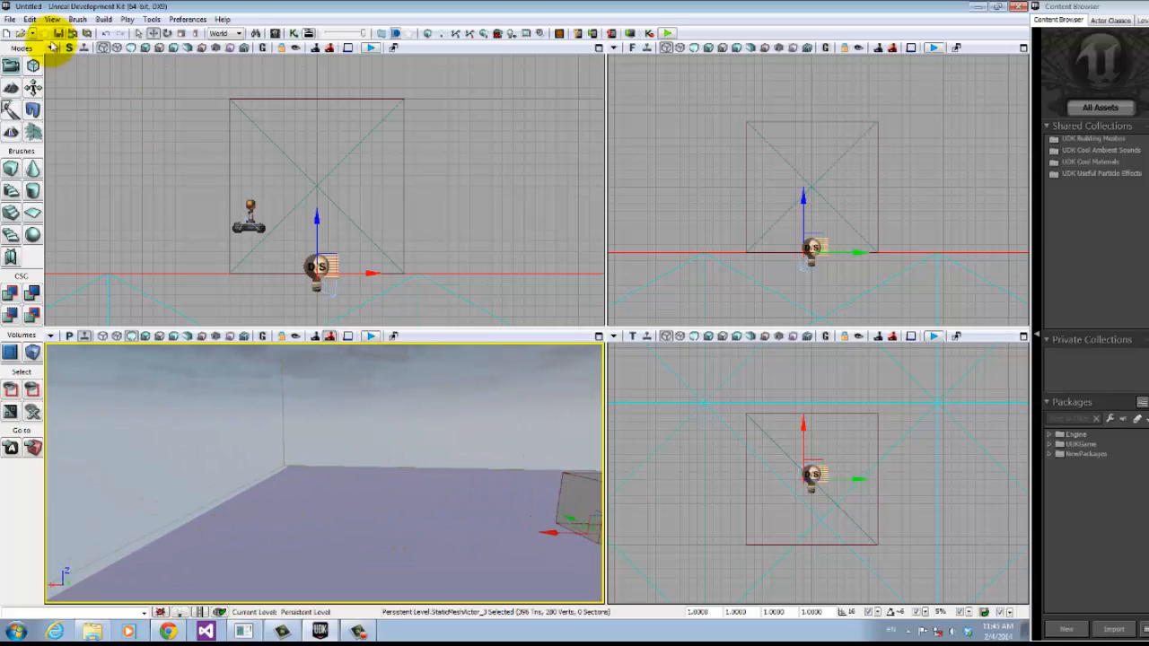
Step: Create a new level from the Blank Map template
left_click(9, 19)
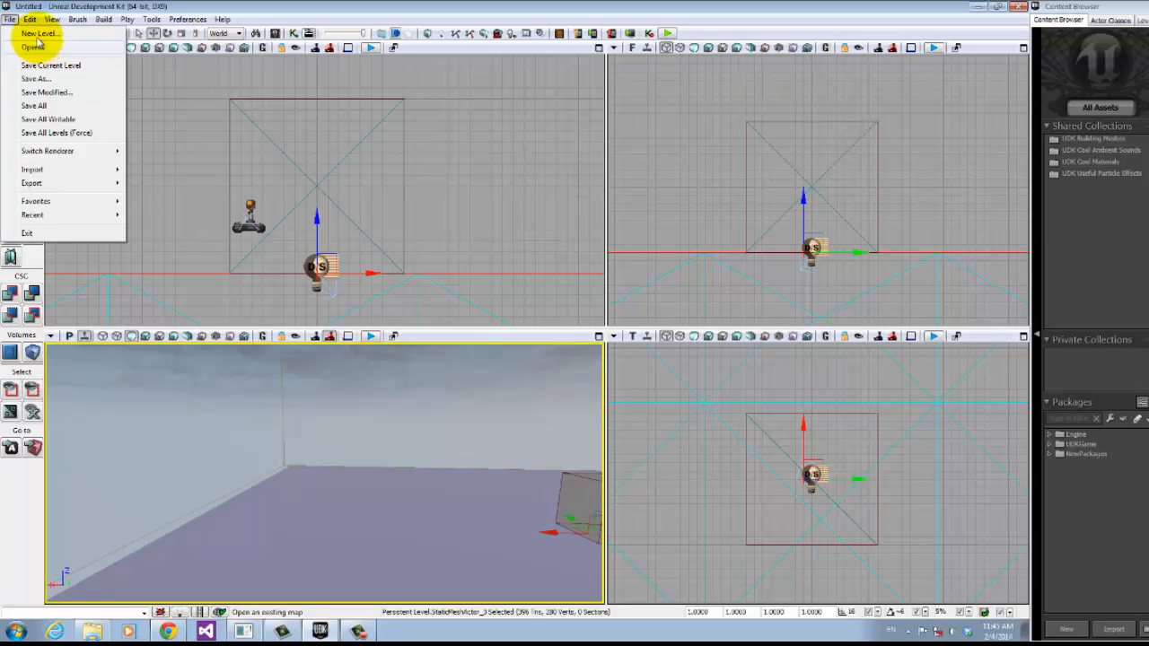
left_click(38, 34)
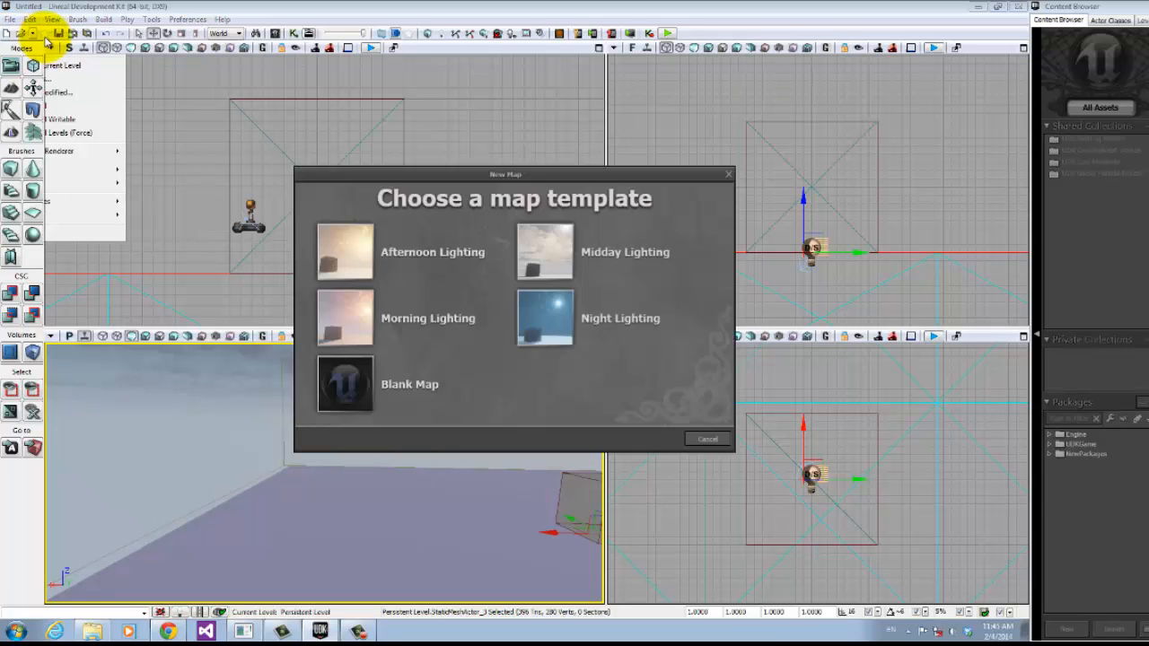
left_click(340, 387)
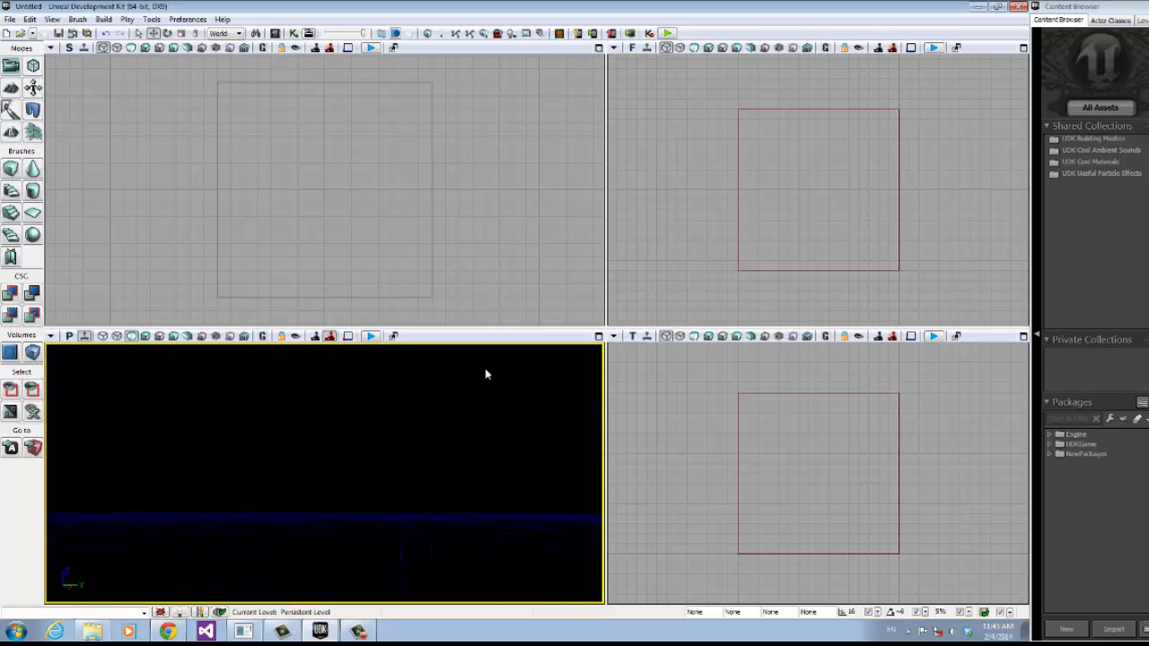
Step: Add a solid cube to the blank level from the builder brush and select the brush again
right_click_drag(485, 372, 552, 565)
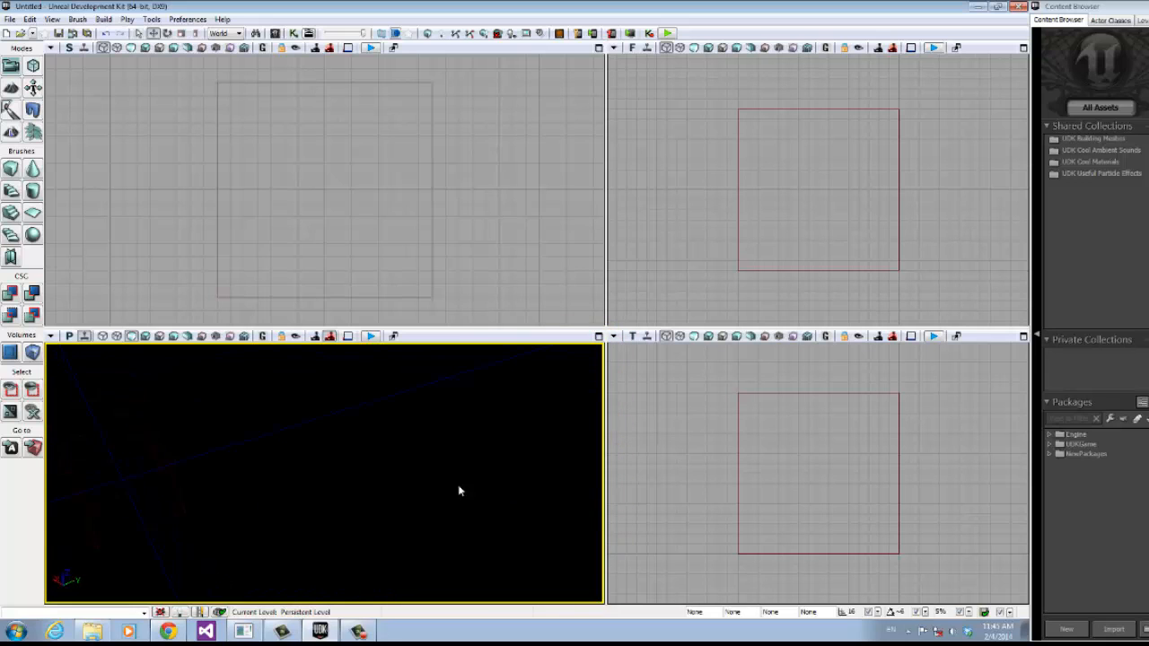
right_click_drag(567, 419, 601, 442)
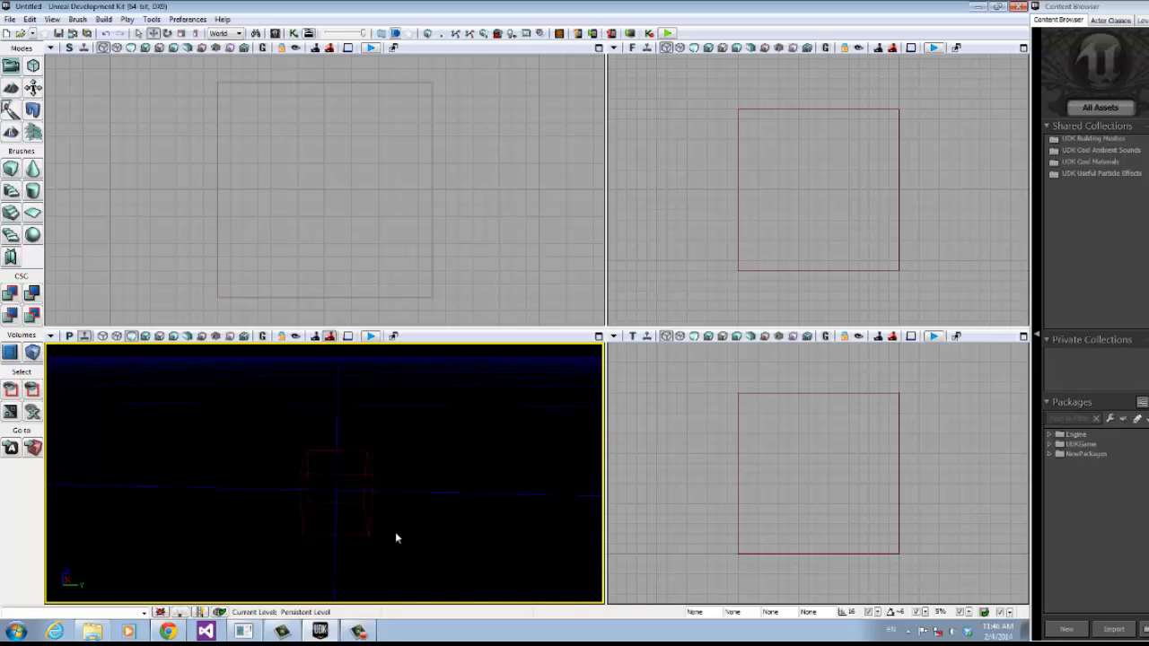
mouse_move(396, 532)
right_mouse_down()
mouse_move(426, 501)
mouse_move(402, 501)
right_mouse_up()
key("ctrl+a")
left_click(327, 496, "ctrl+shift")
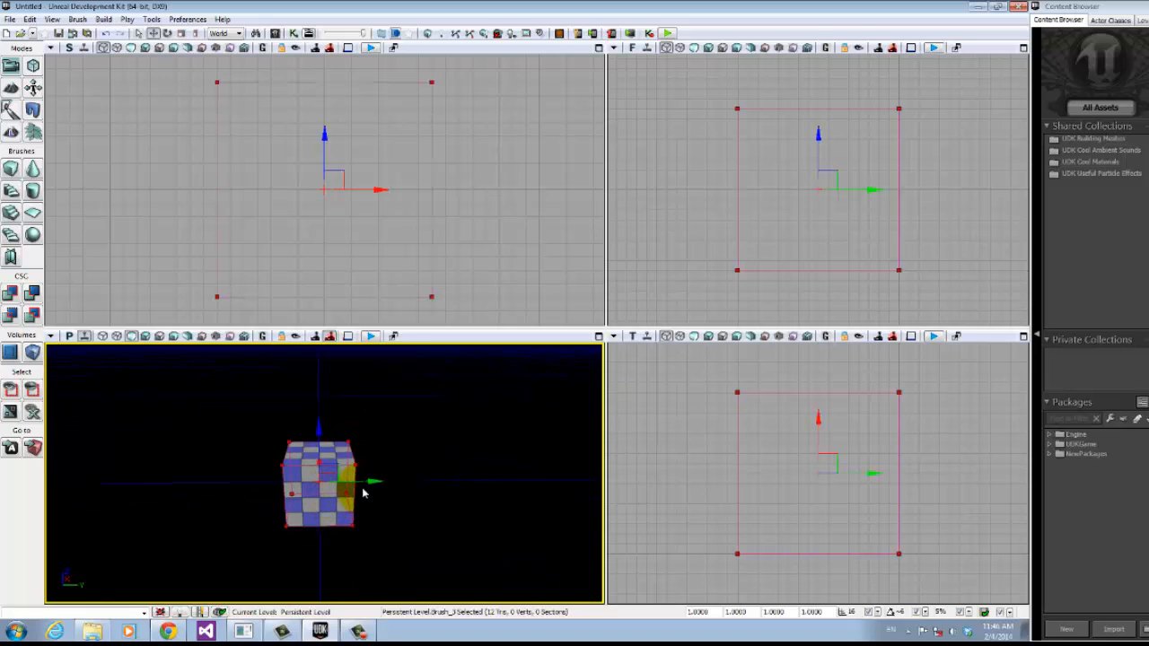
Step: Place a second cube beside the first along the Y axis and move the builder brush away from both cubes
mouse_move(370, 485)
left_mouse_down("alt")
mouse_move(610, 479)
mouse_move(557, 484)
left_mouse_up("alt")
left_click(490, 456)
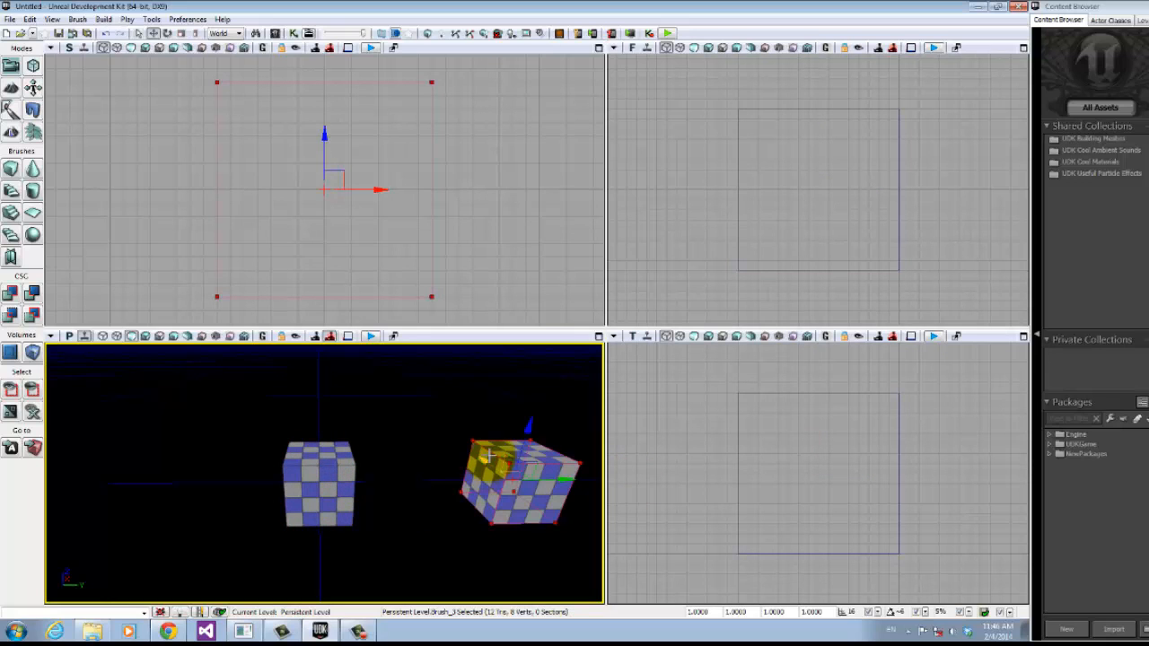
left_click_drag(469, 450, 335, 339)
mouse_move(410, 490)
right_mouse_down()
mouse_move(391, 456)
mouse_move(425, 452)
mouse_move(318, 418)
right_mouse_up()
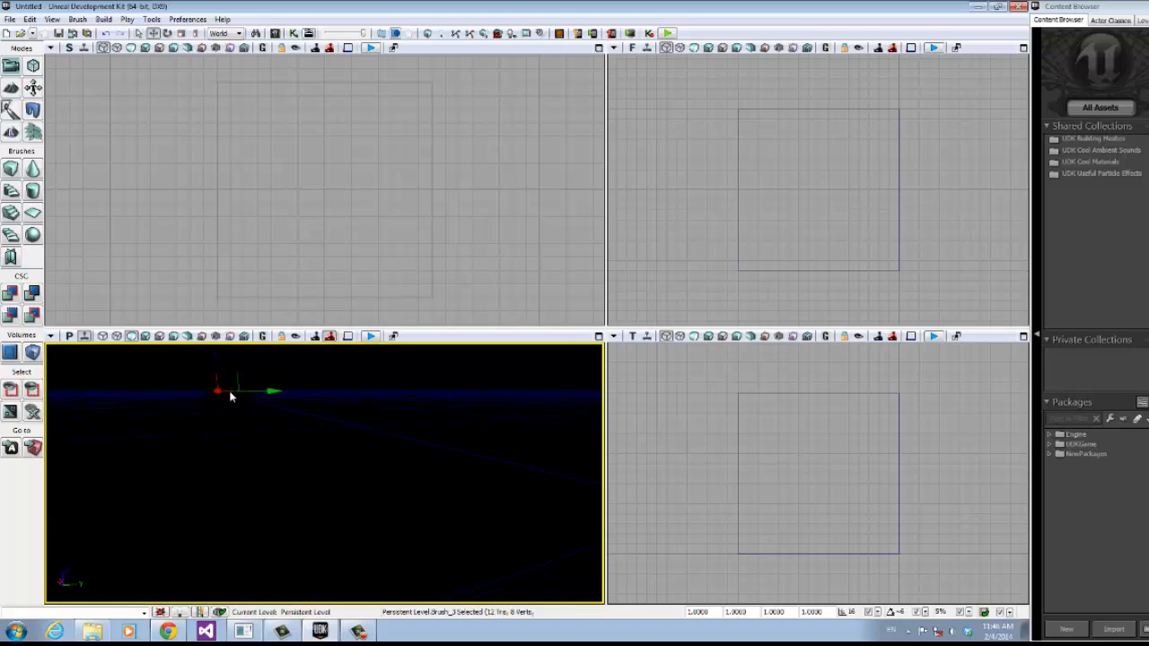
mouse_move(457, 560)
right_mouse_down()
mouse_move(530, 561)
mouse_move(452, 562)
mouse_move(428, 495)
mouse_move(455, 560)
right_mouse_up()
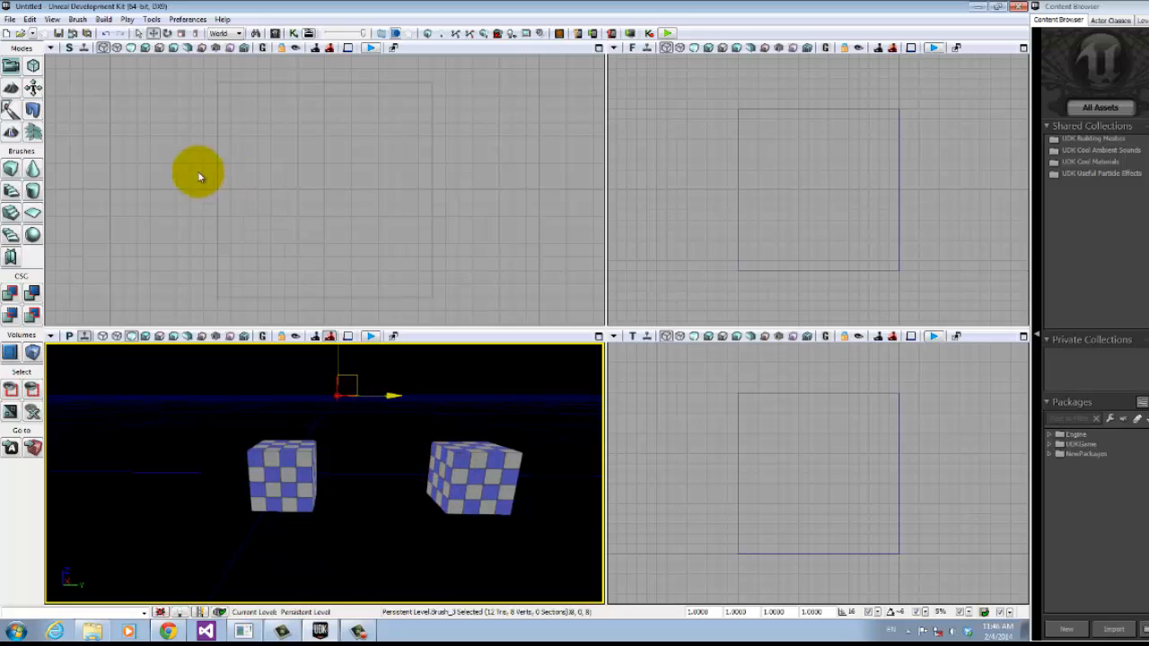
Step: Translate the builder brush to the absolute position X 0, Y 0, Z 0
right_click(157, 36)
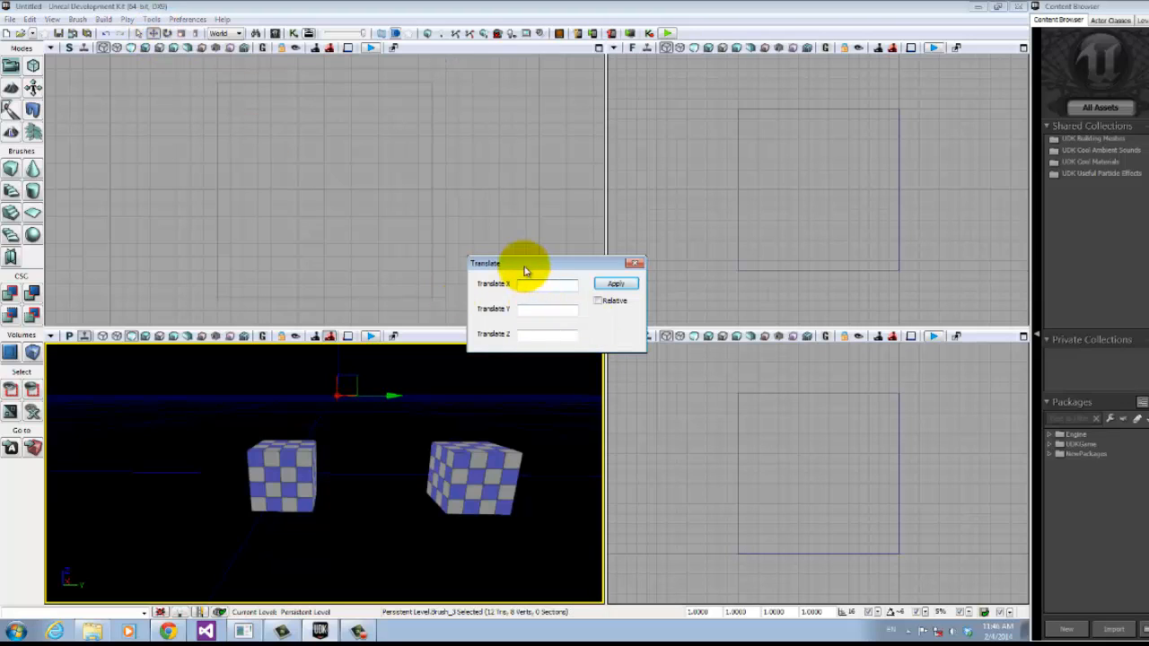
left_click_drag(525, 267, 456, 264)
left_click(499, 282)
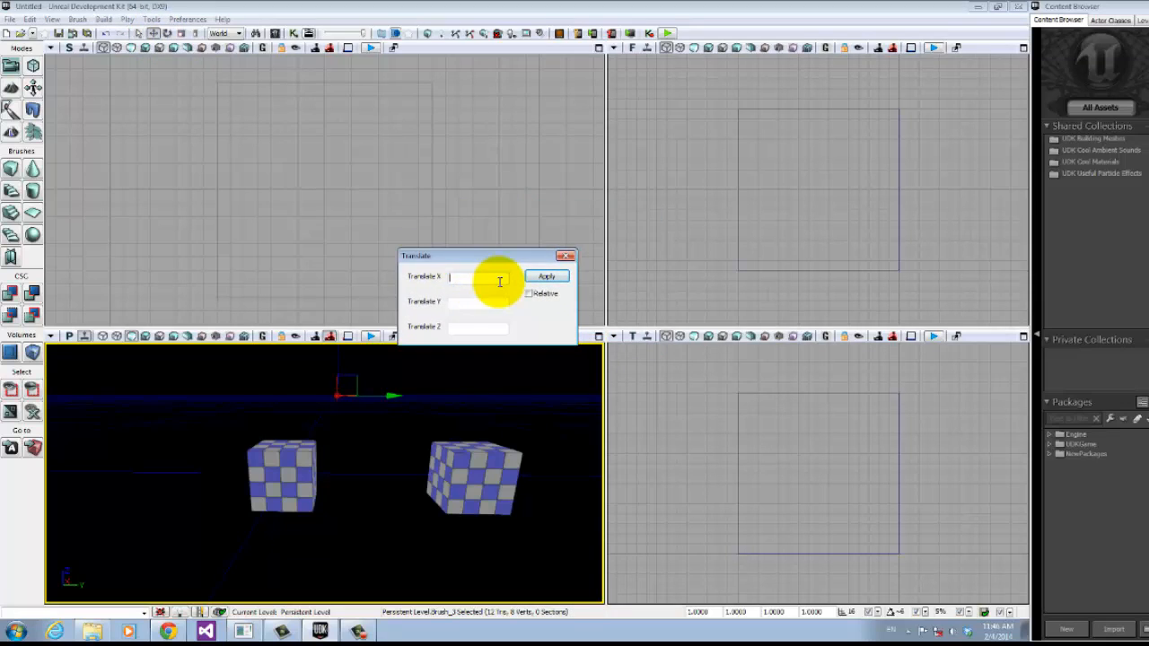
type("0")
left_click(475, 302)
type("0")
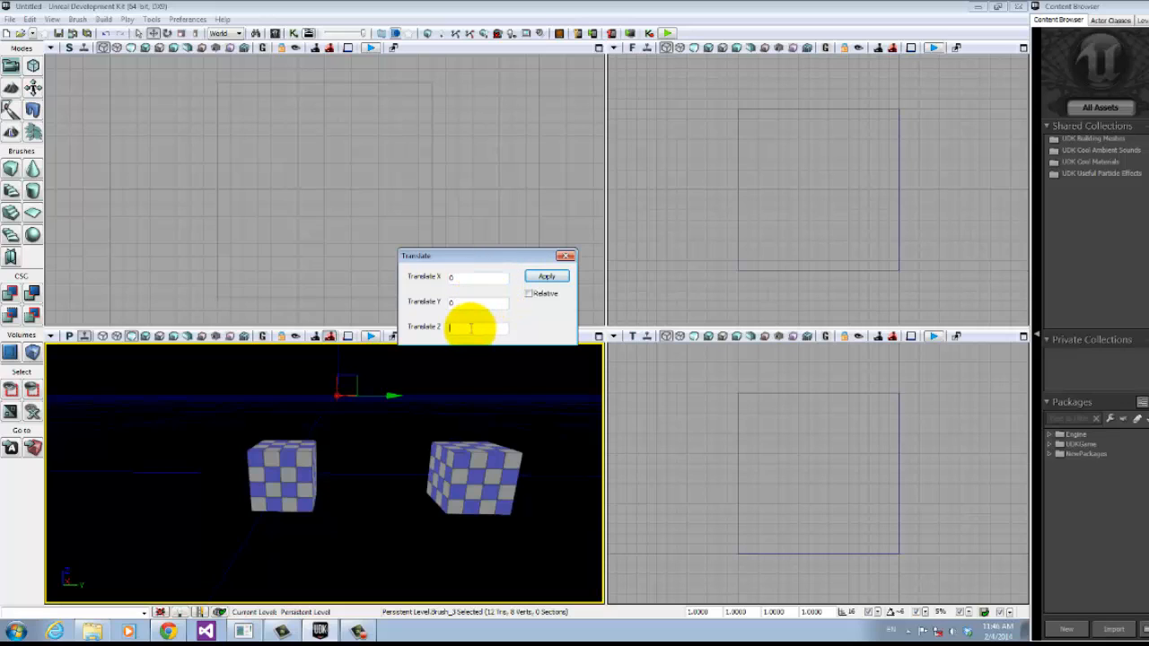
type("0")
left_click(546, 276)
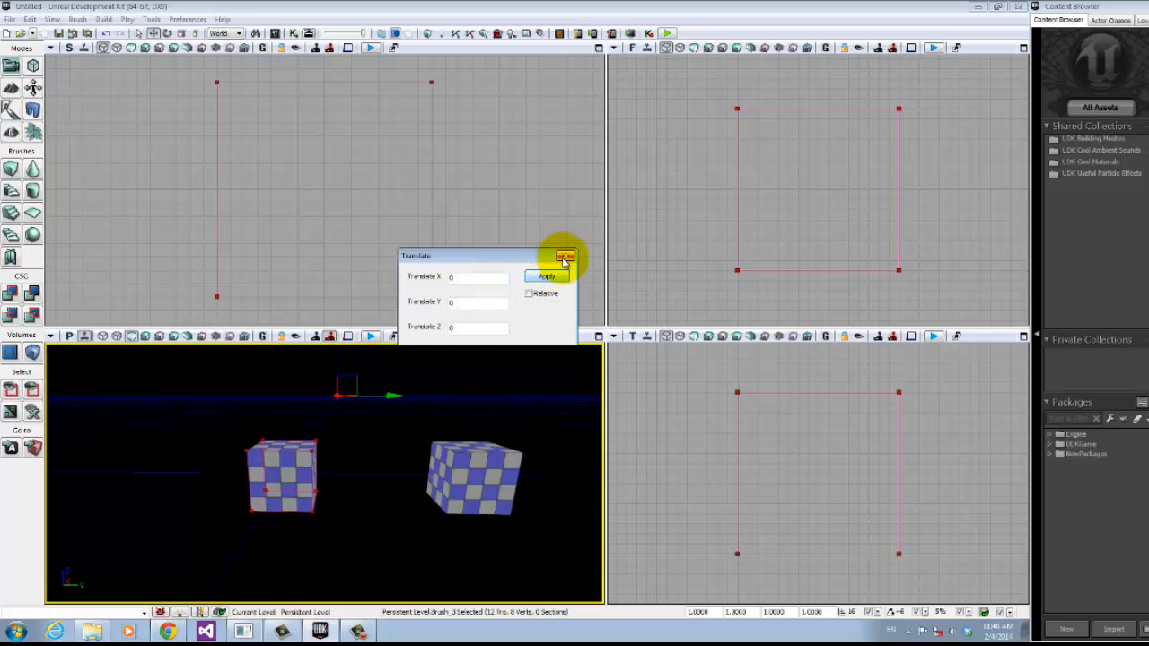
left_click(565, 257)
Step: Move the builder brush along Y and far behind the two cubes along X, and add a third cube there
left_click(315, 492)
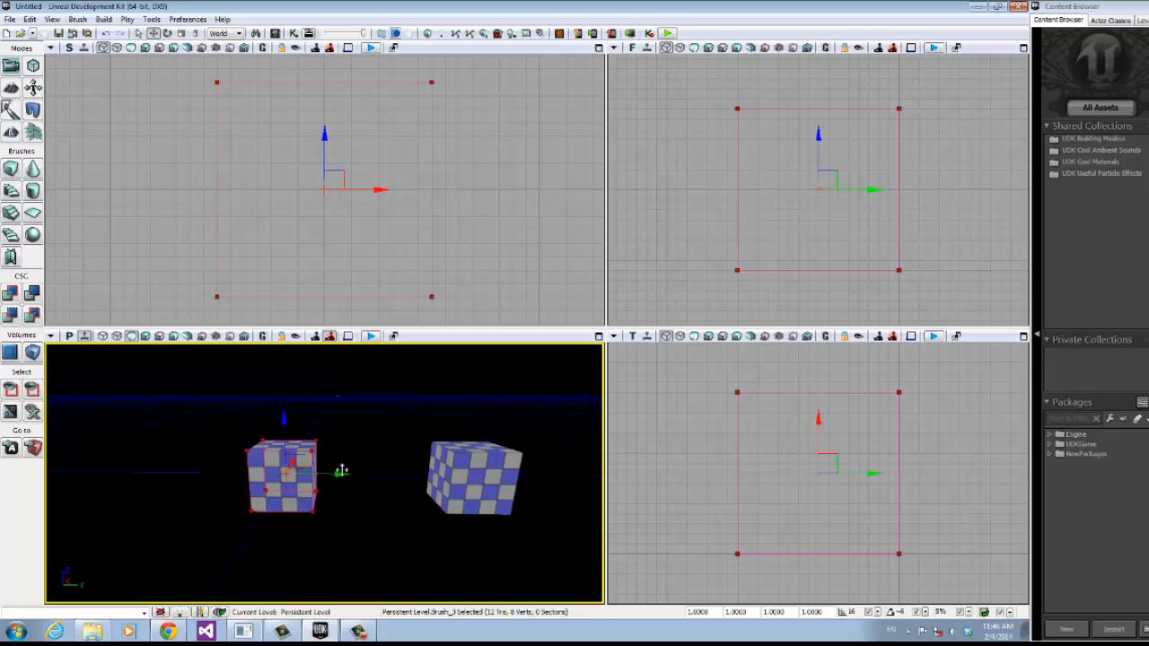
left_click_drag(334, 472, 419, 474)
mouse_move(428, 432)
right_mouse_down()
mouse_move(401, 423)
mouse_move(428, 415)
right_mouse_up()
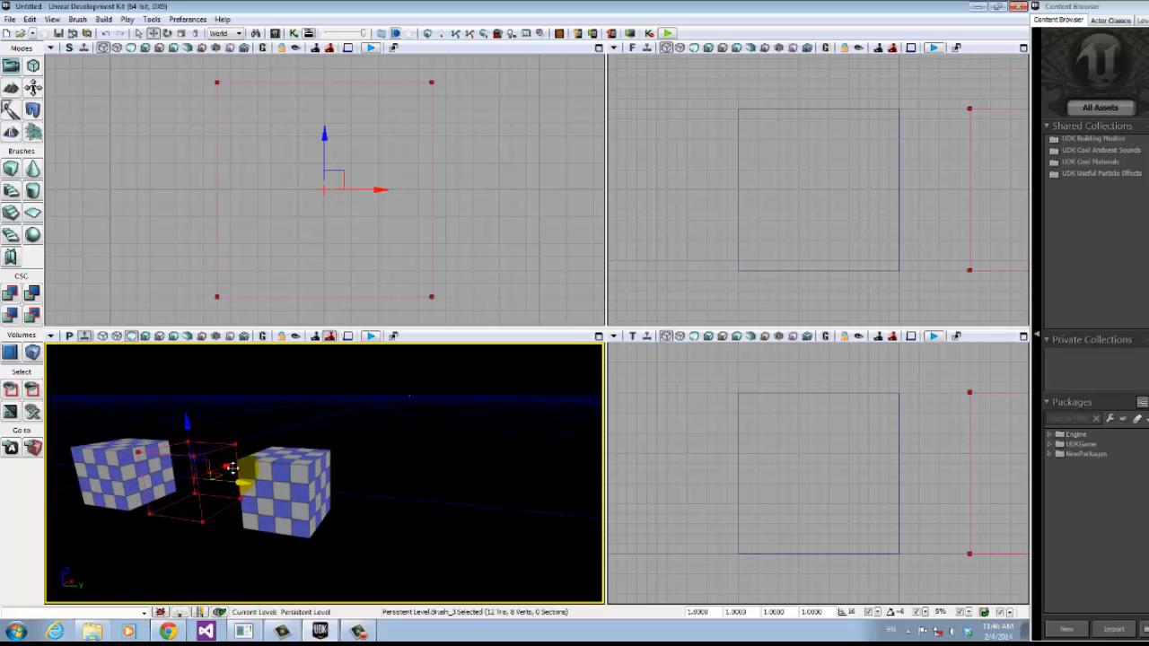
mouse_move(228, 467)
left_mouse_down()
mouse_move(352, 422)
mouse_move(341, 422)
left_mouse_up()
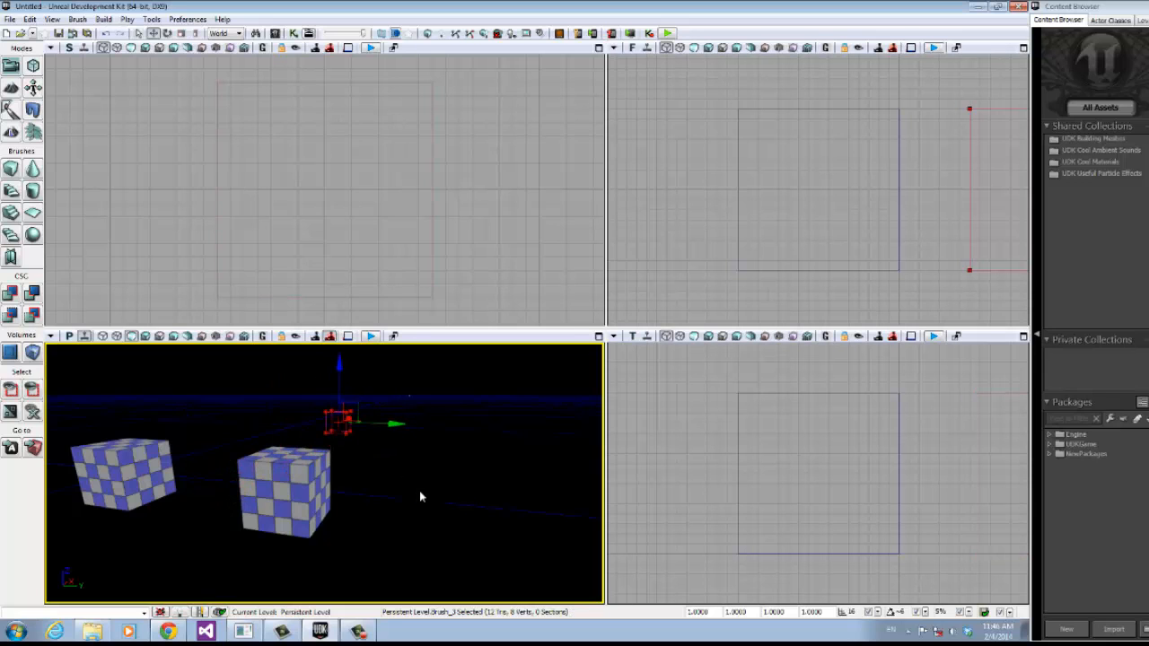
right_click_drag(390, 439, 506, 516)
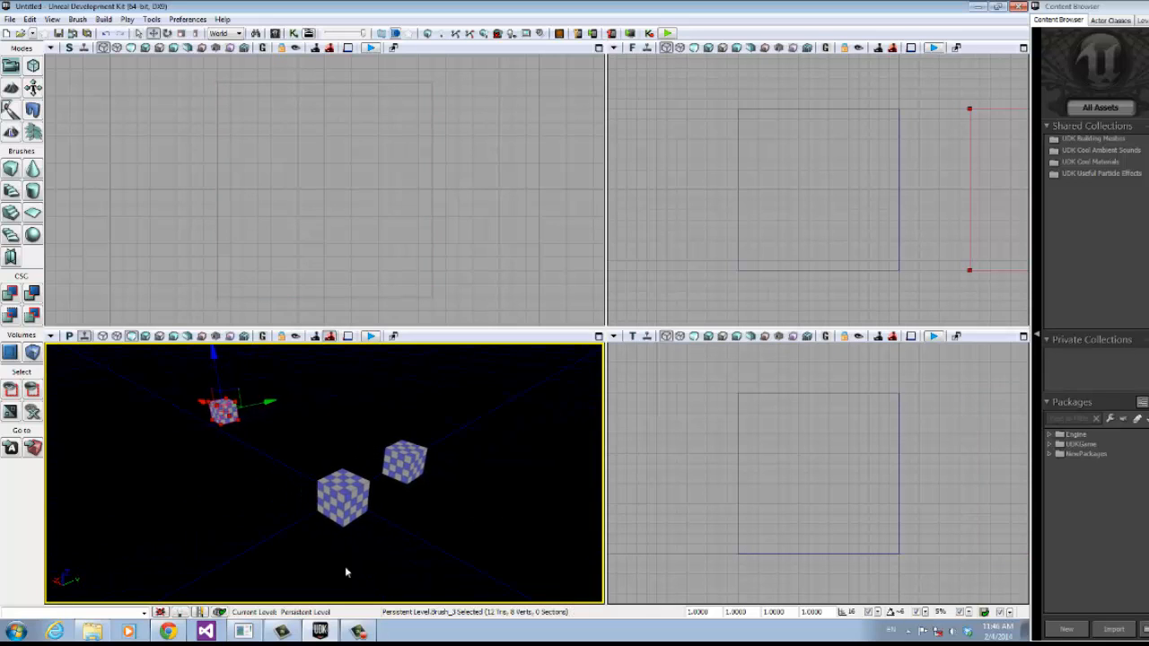
right_click_drag(268, 481, 323, 471)
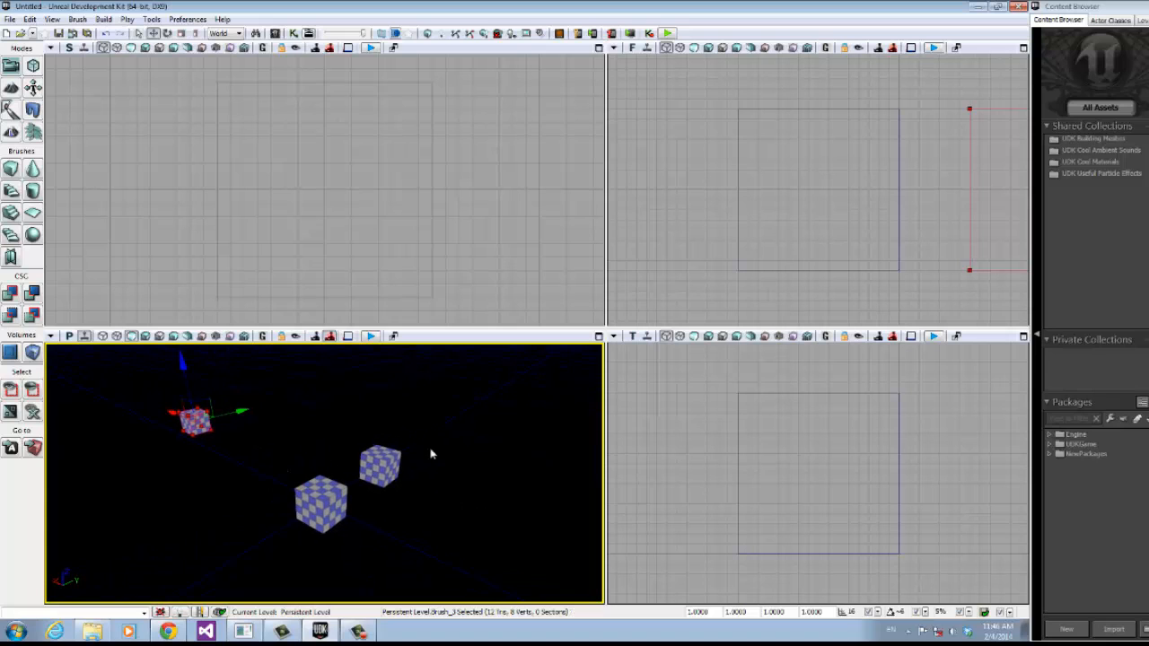
Step: Fly around the three cubes in the maximized perspective viewport in all directions, and restore the four-viewport layout
left_click(598, 335)
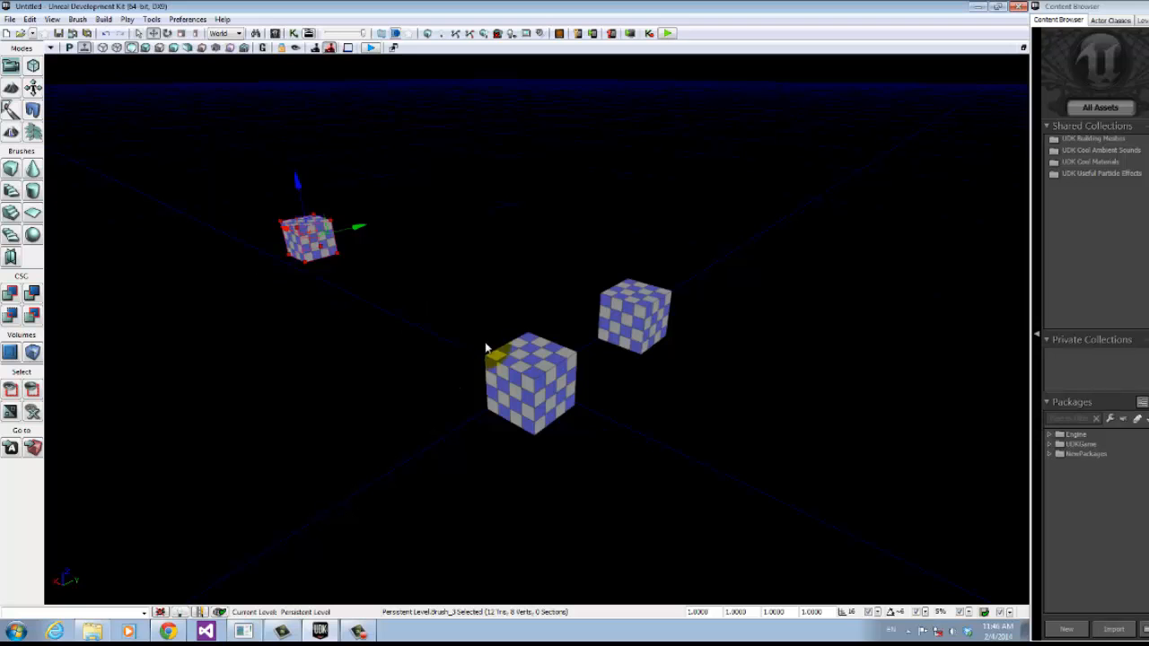
mouse_move(485, 343)
right_mouse_down()
mouse_move(412, 439)
mouse_move(253, 296)
mouse_move(577, 243)
mouse_move(585, 418)
mouse_move(346, 274)
mouse_move(281, 159)
mouse_move(62, 305)
mouse_move(407, 318)
mouse_move(497, 269)
mouse_move(451, 254)
mouse_move(485, 348)
right_mouse_up()
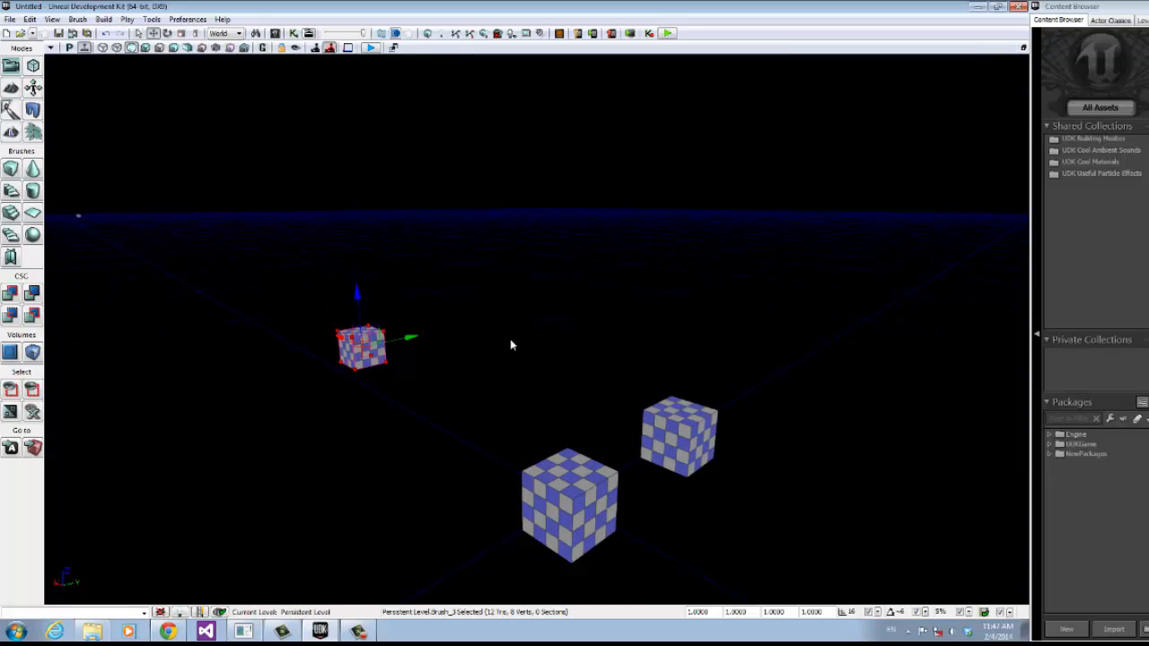
right_click_drag(512, 341, 388, 399)
key("s")
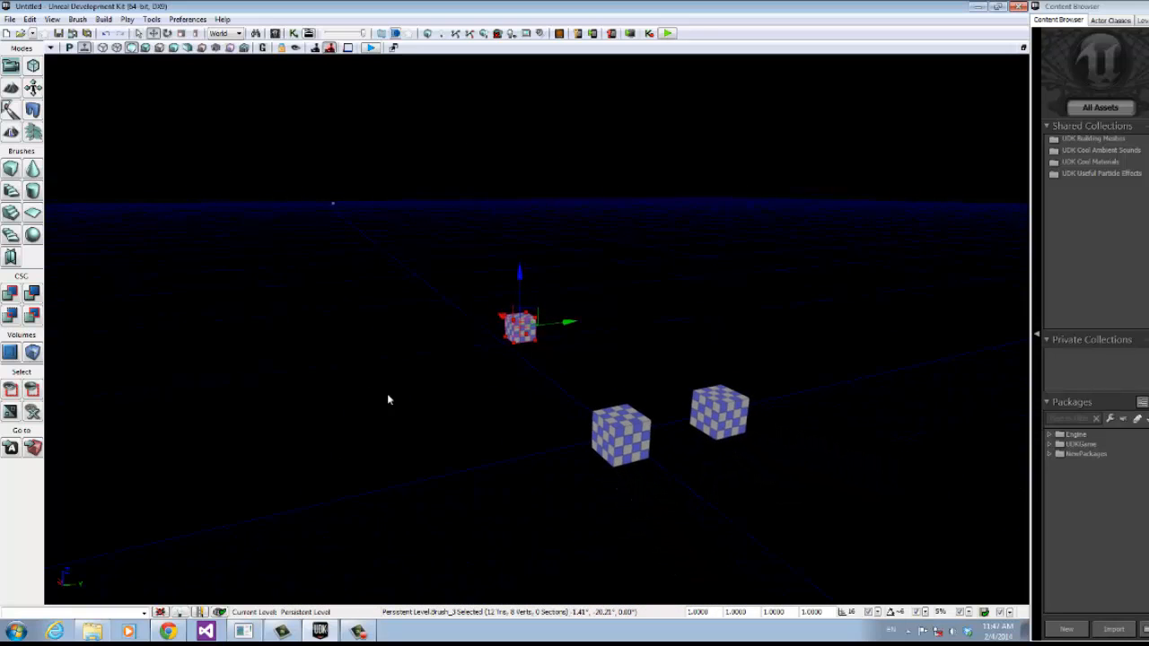
key("w")
right_click_drag(386, 393, 615, 591)
key("a")
key("q")
key("q")
key("q")
key("e")
key("e")
key("a")
key("e")
key("q")
key("d")
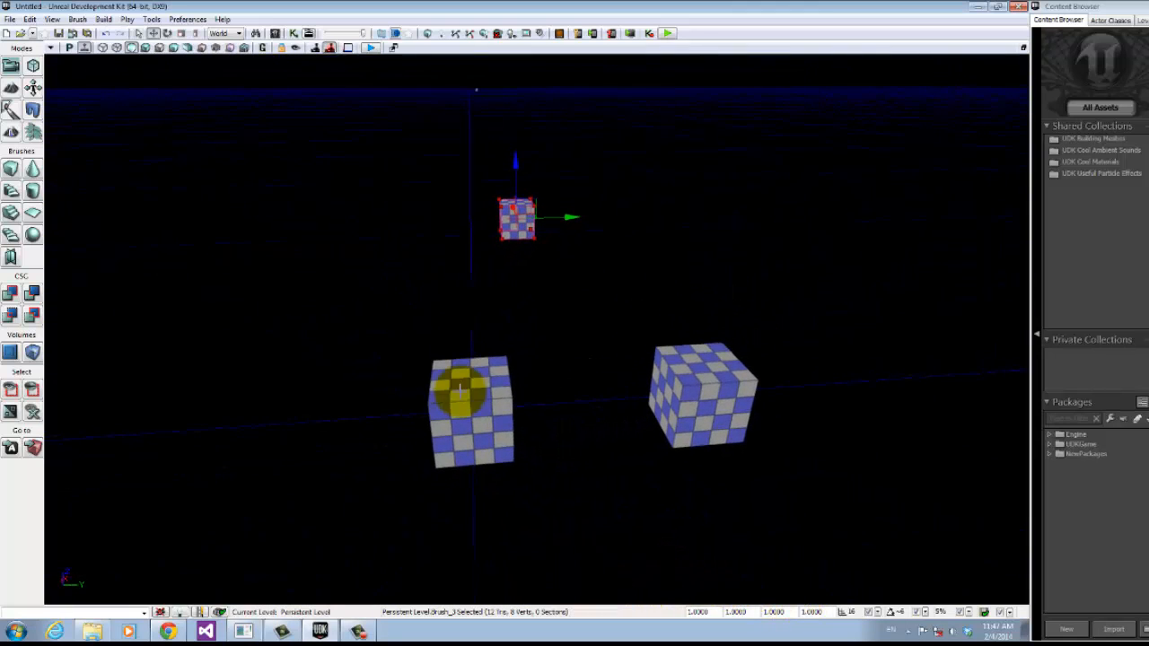
left_click(1021, 48)
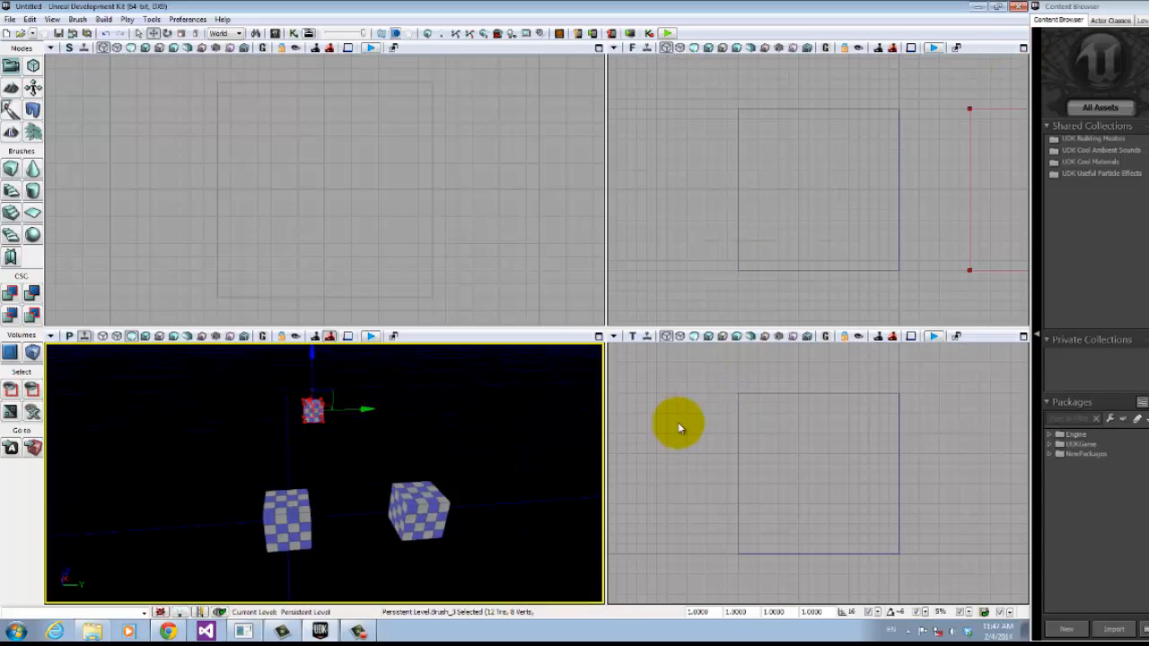
Step: In the maximized top viewport, move the builder brush along X to between the far cube and the two near cubes, and deselect it
left_click(678, 448)
mouse_move(677, 453)
left_mouse_down()
mouse_move(665, 444)
mouse_move(703, 456)
mouse_move(713, 444)
mouse_move(666, 438)
left_mouse_up()
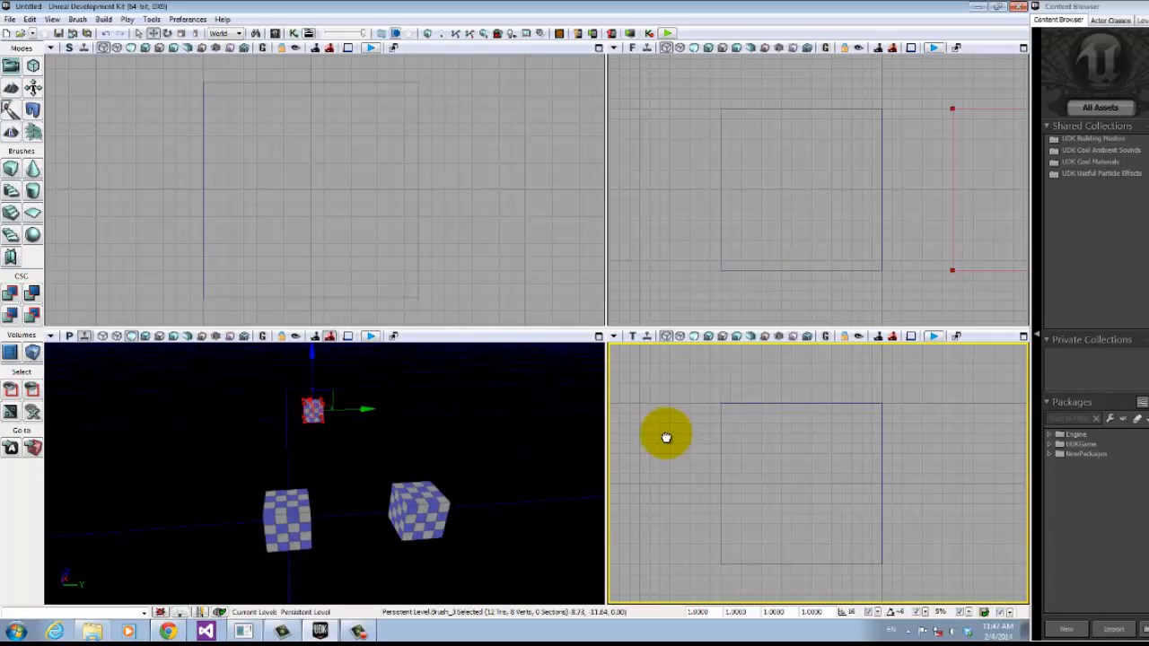
left_click(1021, 337)
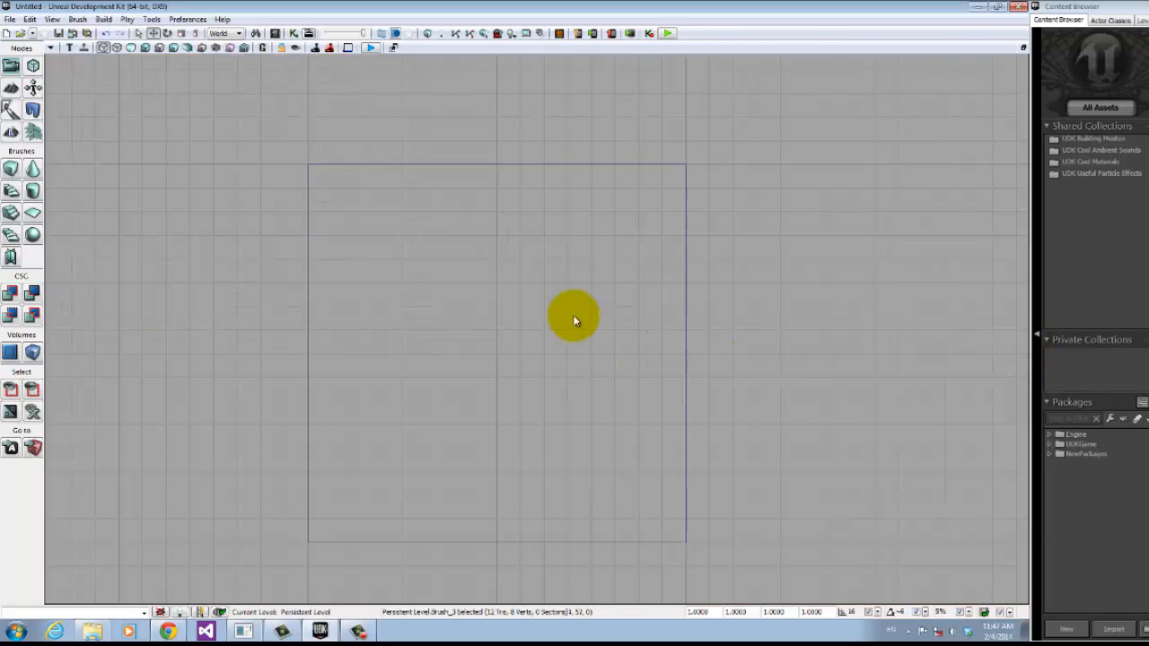
mouse_move(500, 315)
left_mouse_down()
mouse_move(503, 365)
mouse_move(541, 380)
mouse_move(505, 368)
mouse_move(486, 334)
mouse_move(482, 246)
mouse_move(362, 403)
mouse_move(735, 423)
mouse_move(539, 284)
mouse_move(295, 400)
mouse_move(710, 272)
mouse_move(499, 351)
mouse_move(484, 246)
mouse_move(505, 336)
left_mouse_up()
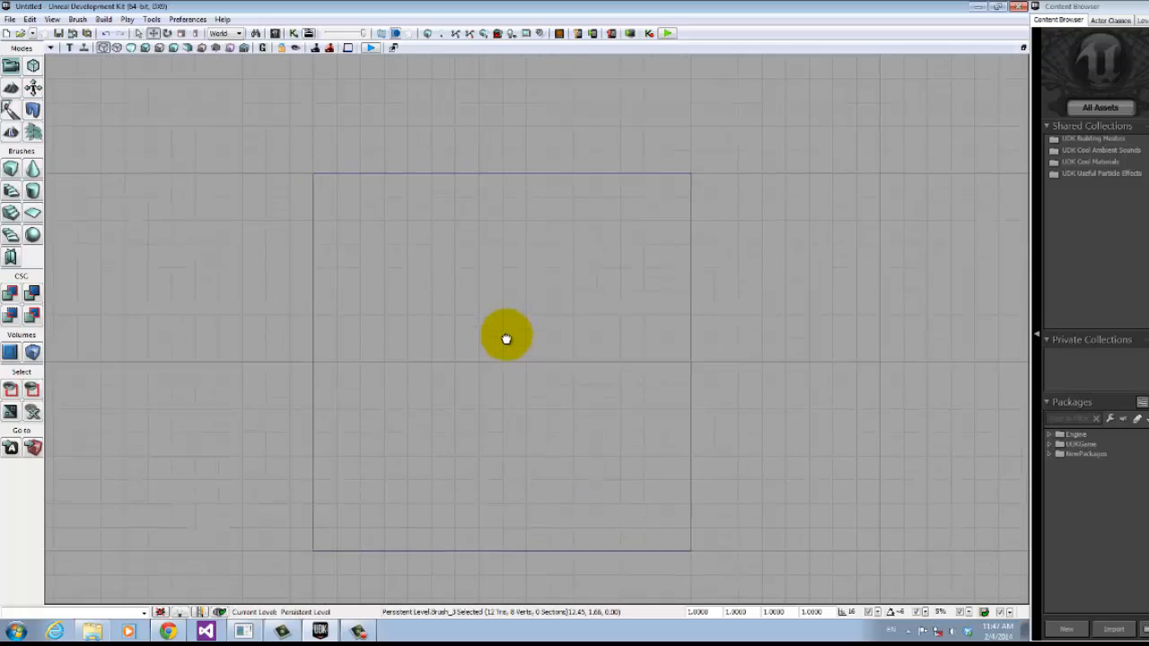
scroll(489, 367, "down", 2)
scroll(479, 374, "down", 6)
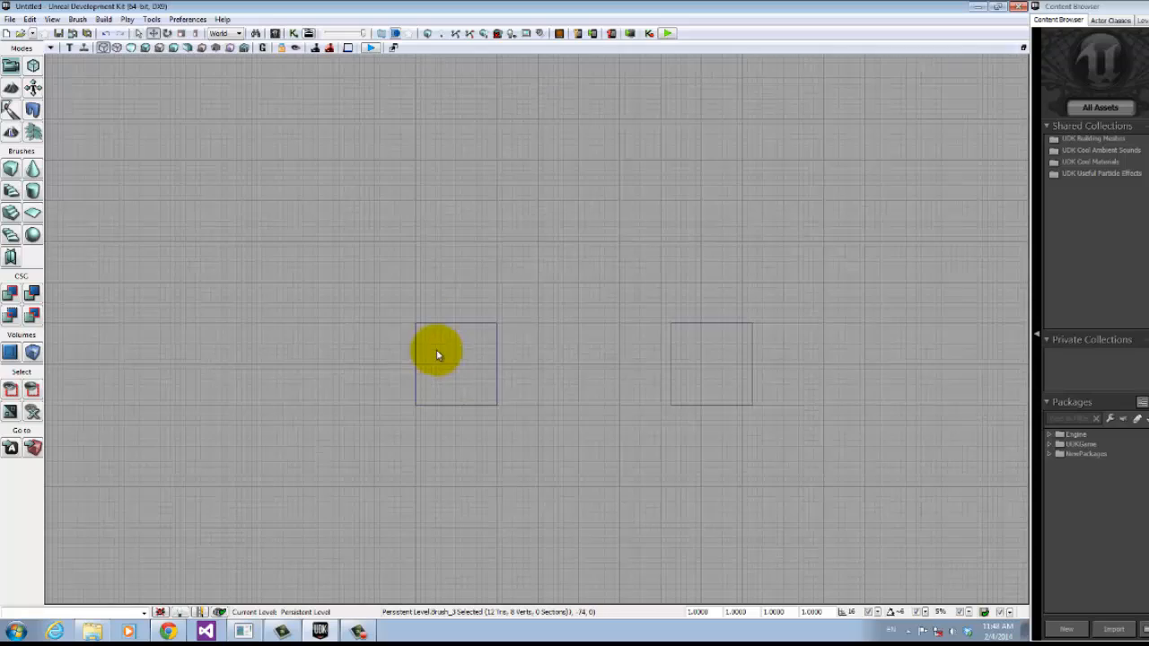
scroll(450, 357, "down", 2)
scroll(450, 357, "up", 1)
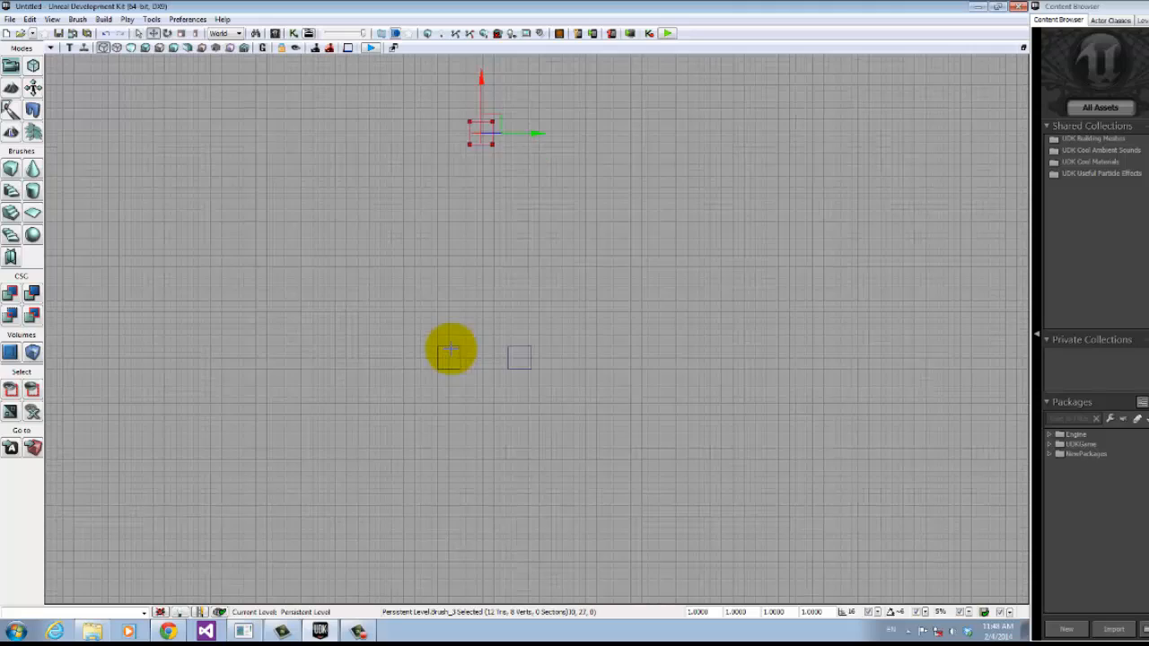
scroll(449, 358, "up", 1)
mouse_move(484, 84)
left_mouse_down()
mouse_move(485, 144)
mouse_move(494, 116)
mouse_move(522, 277)
left_mouse_up()
left_click(542, 262)
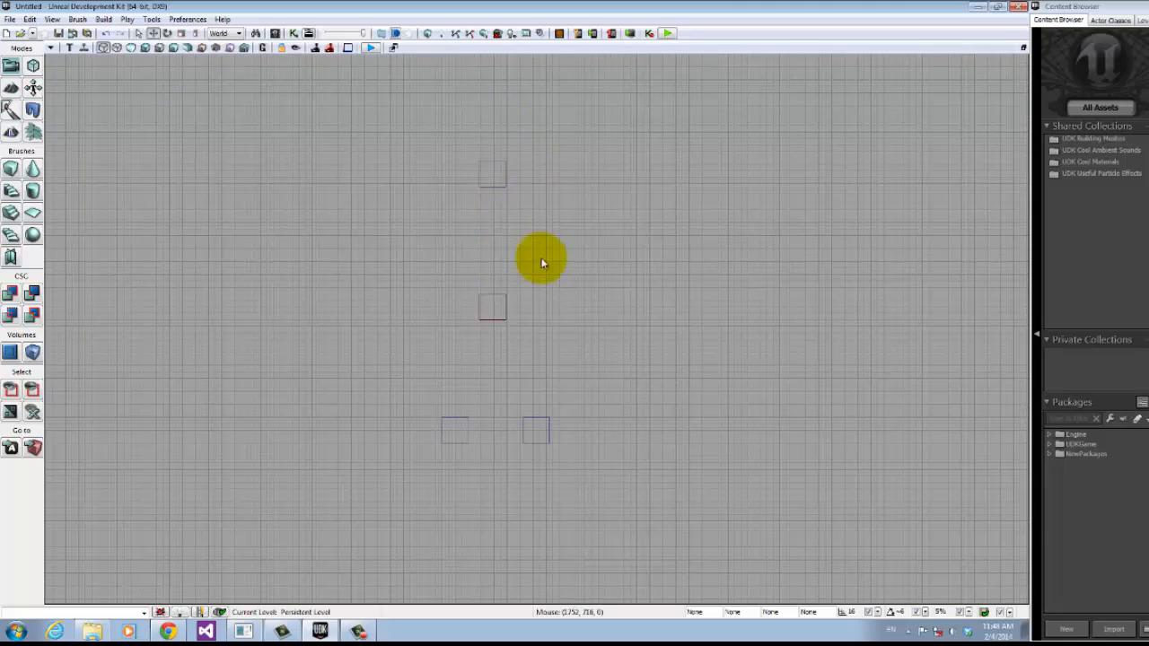
Step: Look across the zoomed-out grid of the top viewport and select the small cube brush in it
scroll(540, 262, "down", 7)
left_click_drag(626, 188, 636, 403)
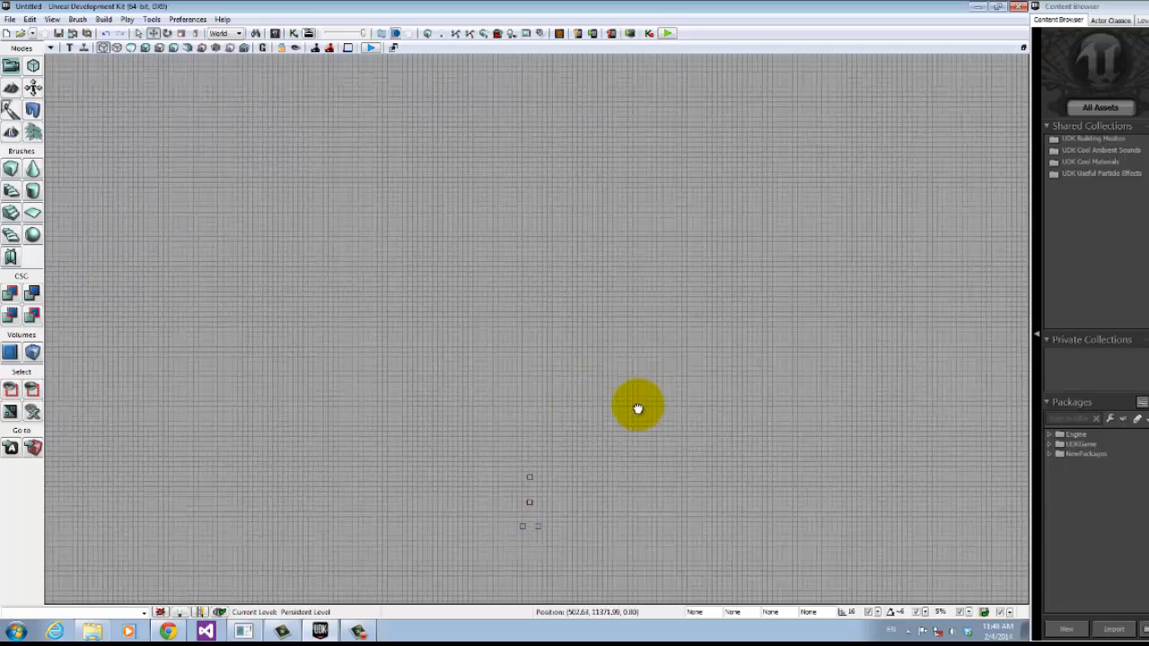
mouse_move(573, 186)
left_mouse_down()
mouse_move(563, 259)
mouse_move(584, 431)
mouse_move(572, 603)
left_mouse_up()
left_click_drag(586, 287, 569, 494)
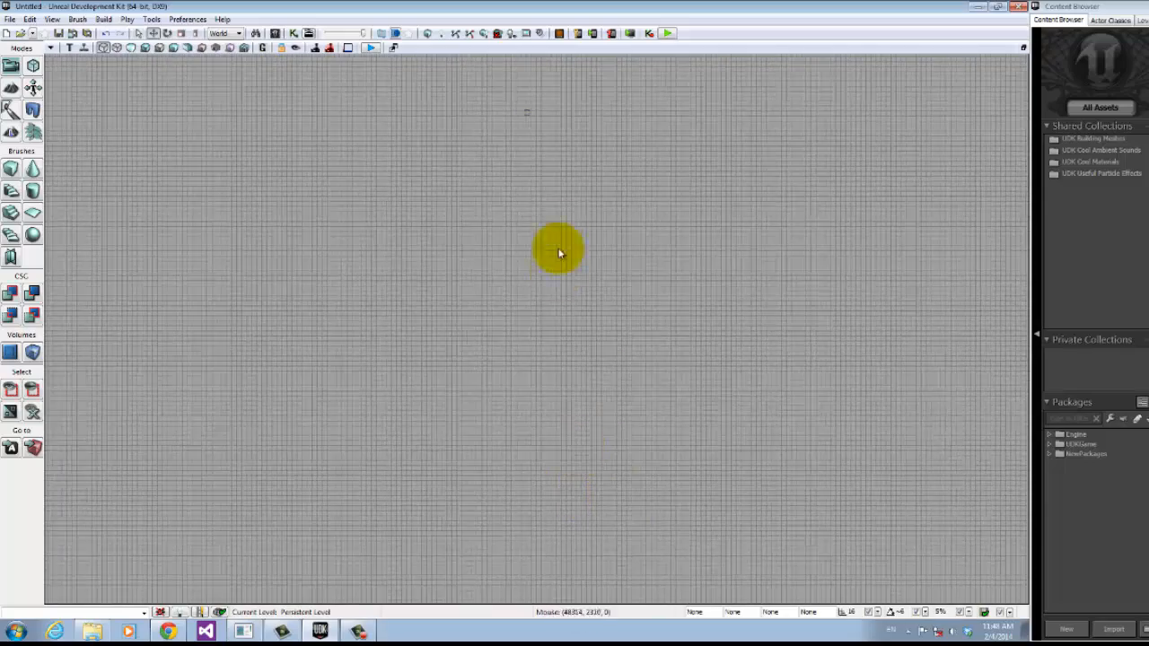
left_click(526, 112)
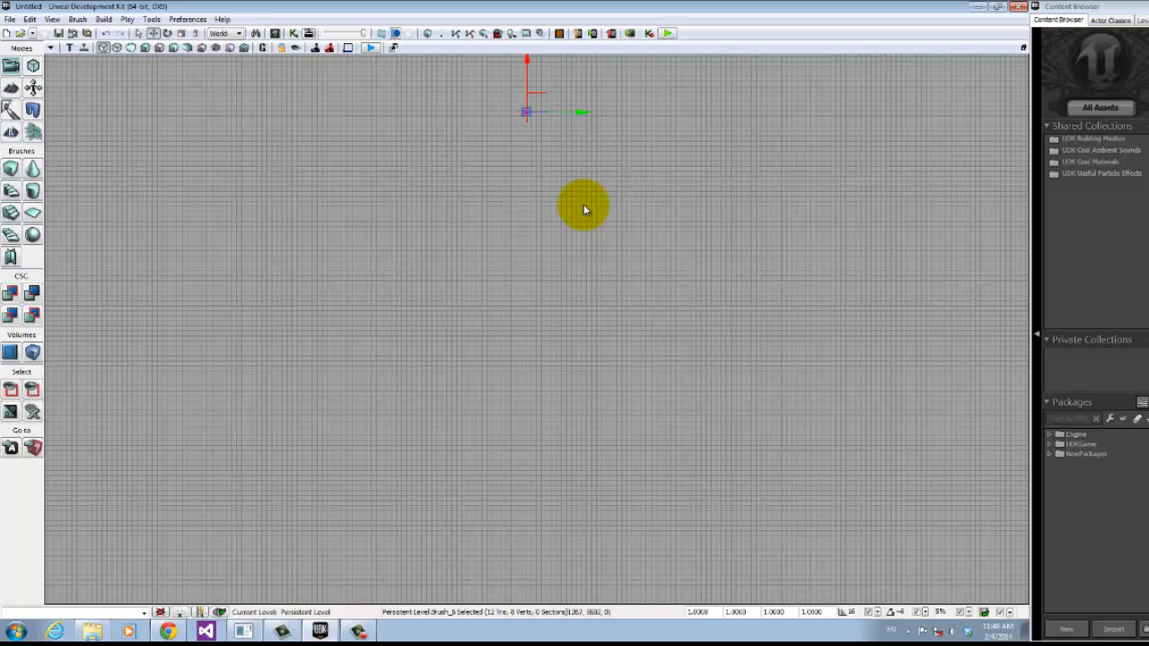
Step: Deselect the cube brush, bring the brushes back into view in the maximized top viewport and restore the four-viewport layout
left_click_drag(583, 209, 594, 458)
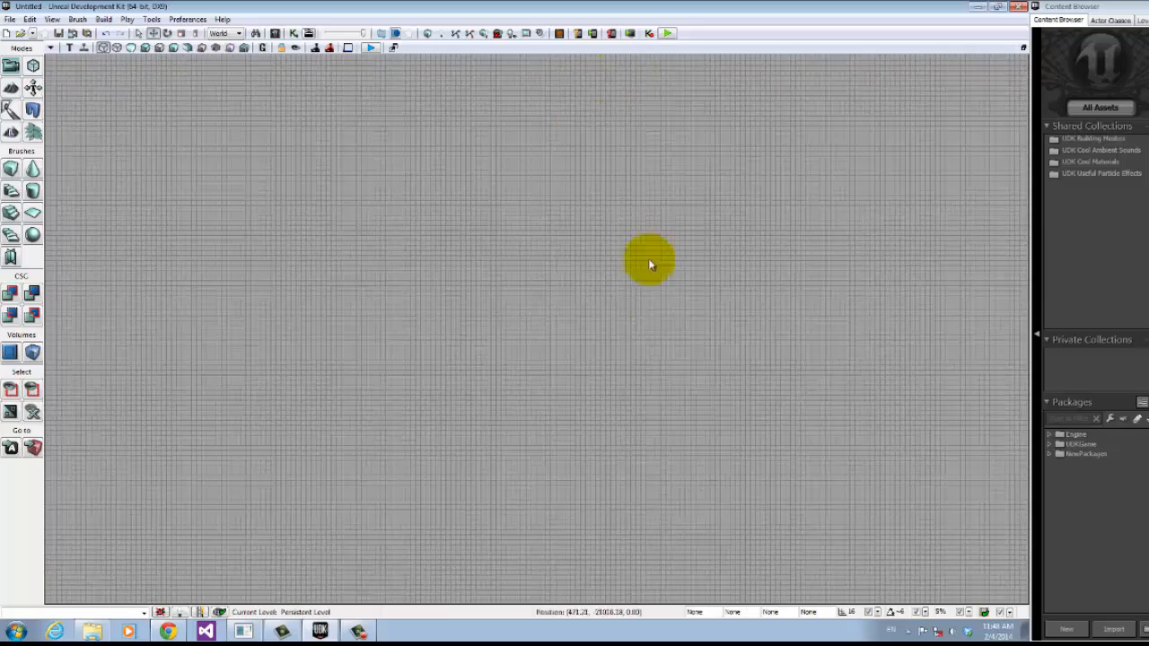
mouse_move(650, 264)
left_mouse_down()
mouse_move(643, 511)
mouse_move(614, 148)
left_mouse_up()
mouse_move(592, 424)
left_mouse_down()
mouse_move(613, 461)
mouse_move(590, 386)
mouse_move(656, 375)
mouse_move(659, 326)
left_mouse_up()
scroll(587, 377, "up", 4)
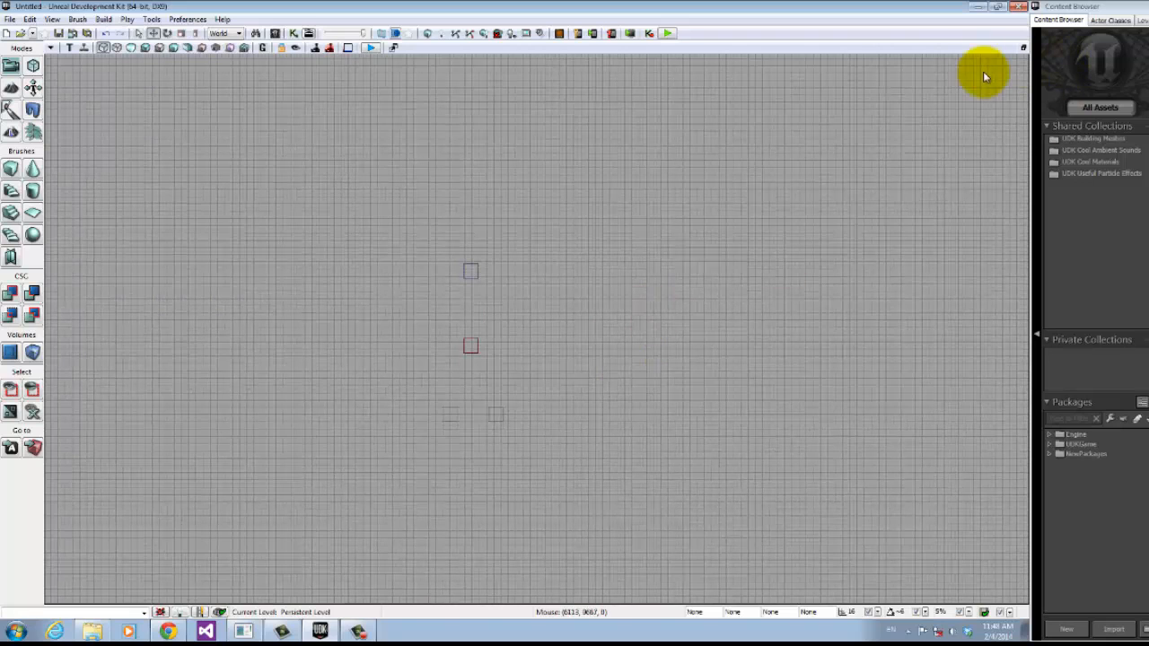
left_click(1023, 48)
Step: Move the perspective camera repeatedly closer to and farther from the three cubes
right_click_drag(448, 408, 357, 442)
scroll(332, 450, "down", 2)
scroll(318, 454, "up", 3)
scroll(334, 446, "down", 3)
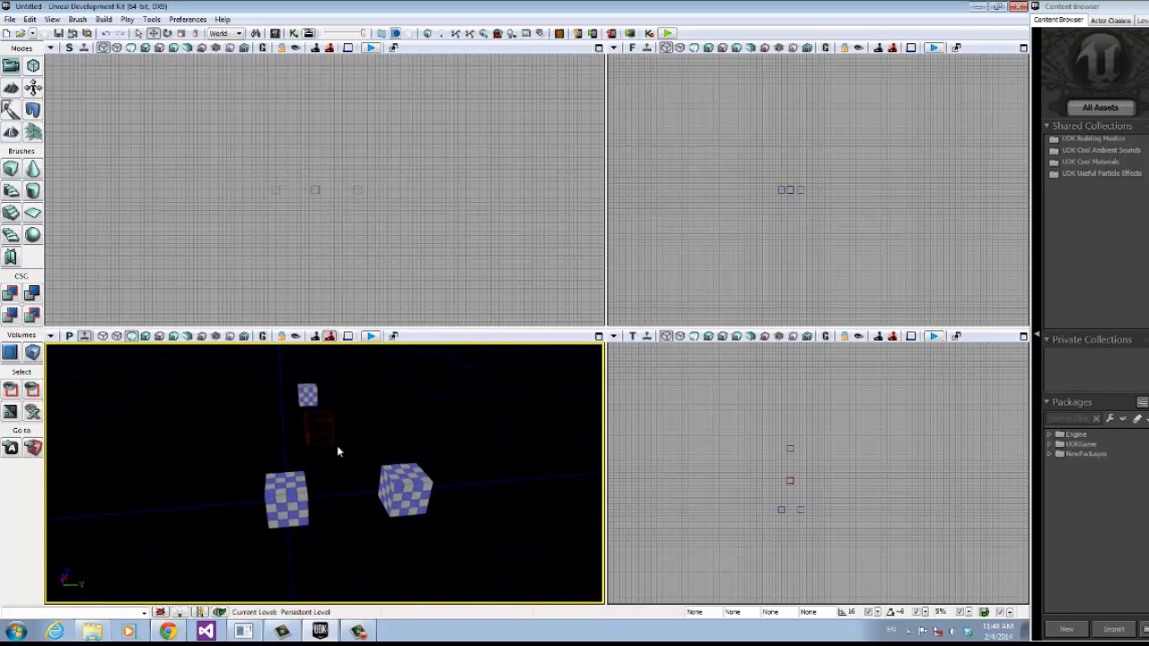
scroll(343, 434, "up", 3)
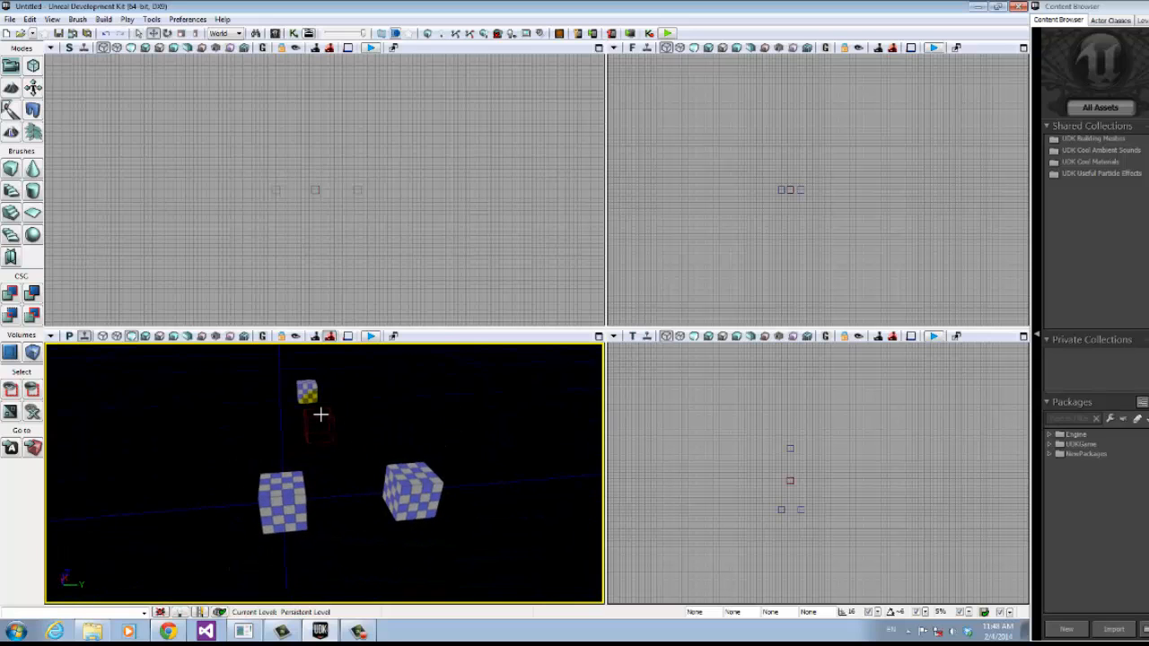
scroll(321, 415, "down", 2)
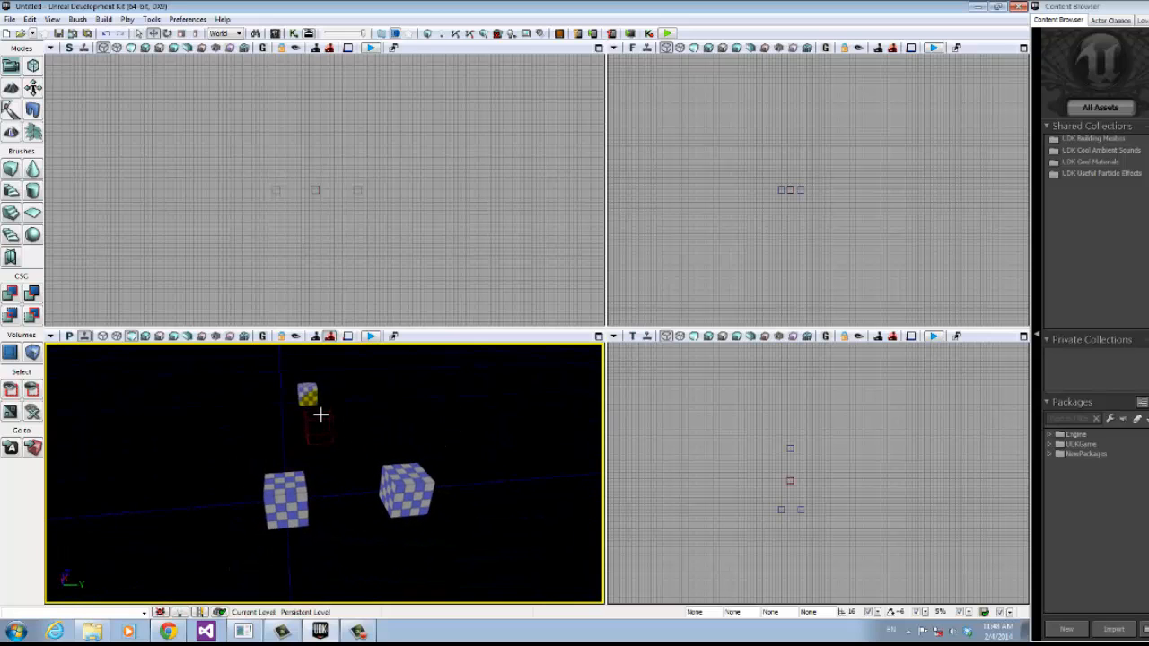
scroll(320, 414, "up", 3)
scroll(357, 398, "down", 3)
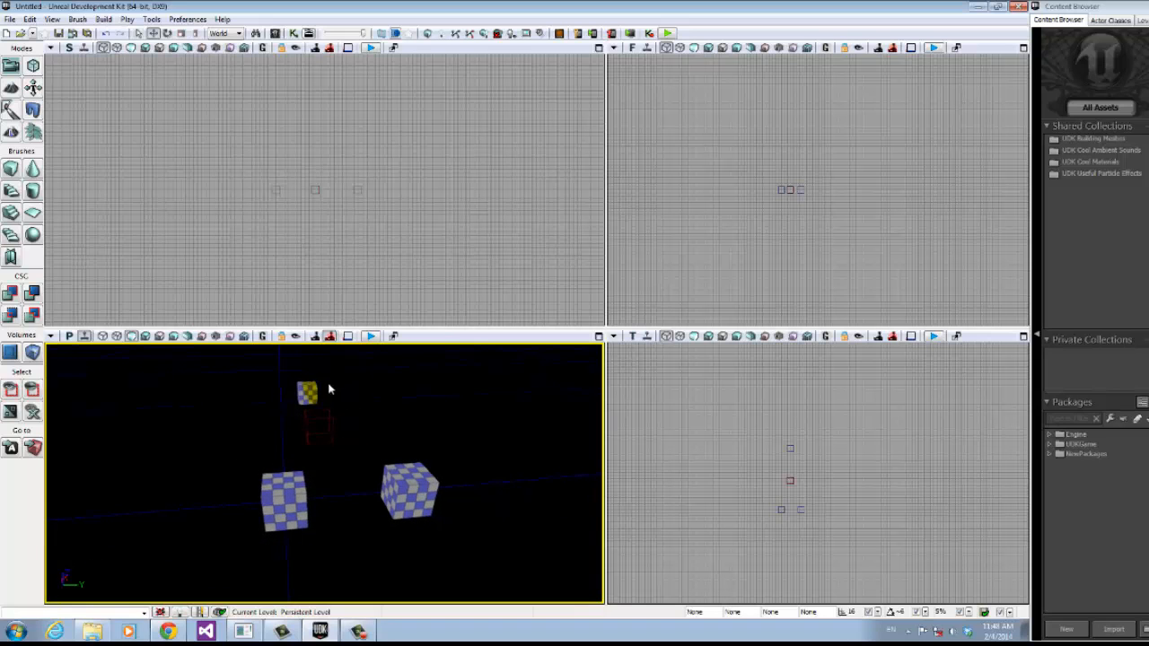
Step: Fly the perspective camera forward, backward and sideways, and look at the cubes and builder brush from different angles
mouse_move(328, 389)
right_mouse_down()
mouse_move(317, 398)
mouse_move(325, 378)
mouse_move(466, 356)
mouse_move(395, 359)
mouse_move(322, 389)
mouse_move(292, 420)
mouse_move(243, 396)
mouse_move(257, 464)
mouse_move(284, 389)
mouse_move(272, 520)
mouse_move(248, 518)
mouse_move(282, 518)
mouse_move(341, 430)
mouse_move(389, 395)
right_mouse_up()
key("w")
key("a")
key("d")
key("s")
right_click_drag(359, 456, 406, 411)
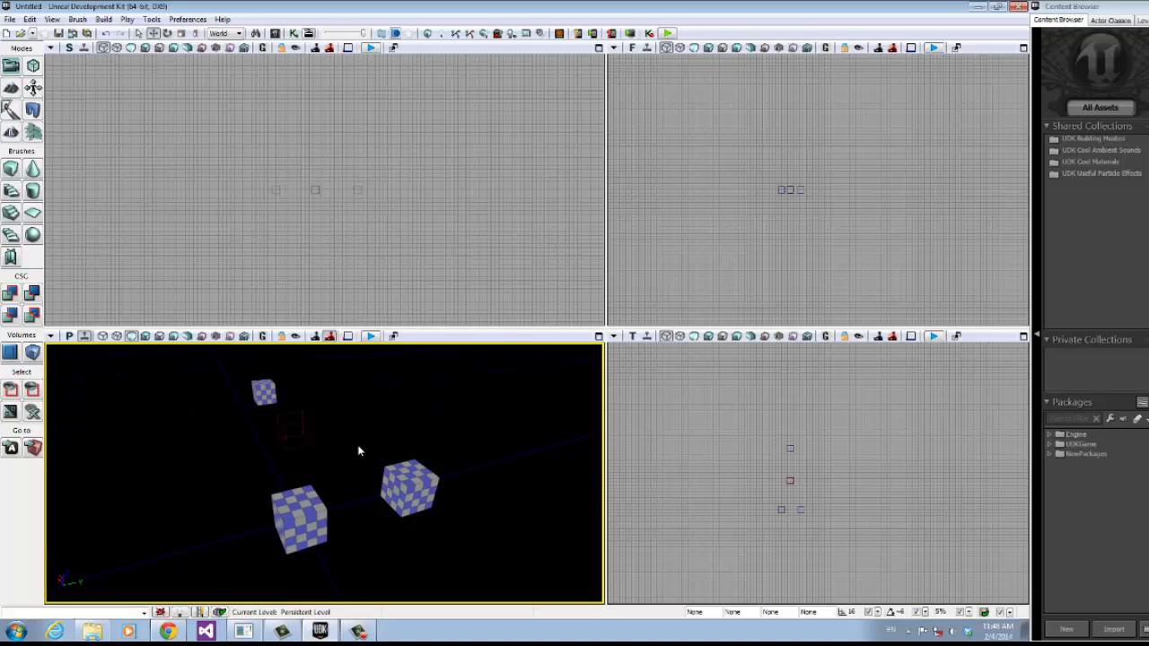
right_click_drag(297, 450, 316, 443)
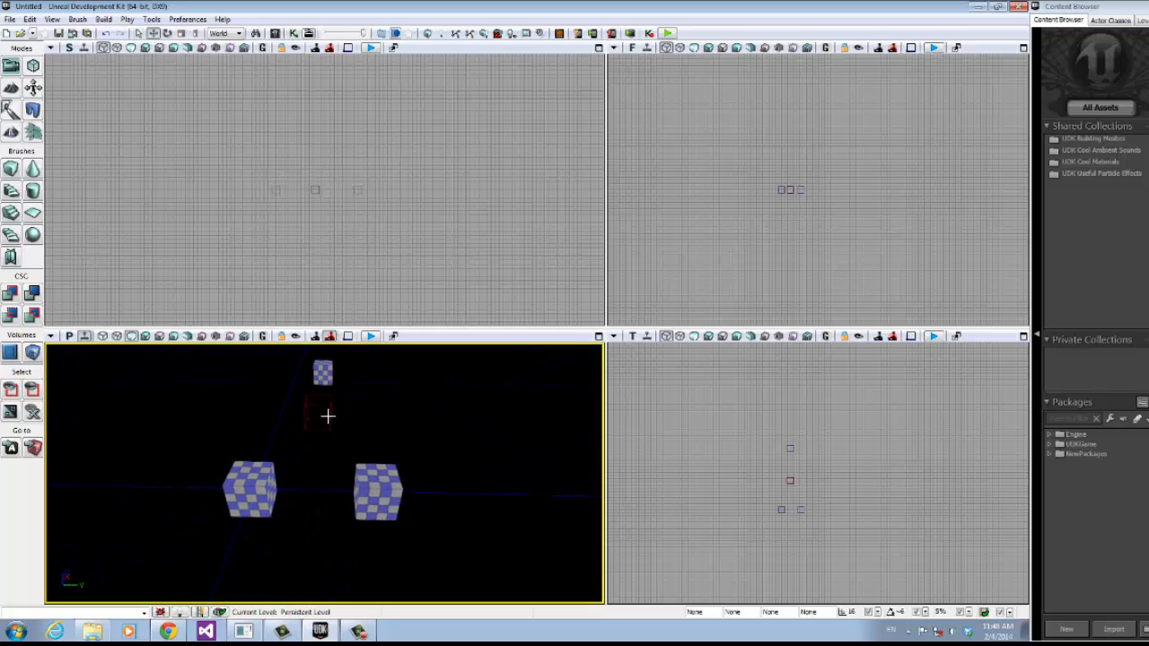
Step: Select the builder brush in the perspective viewport and move it along Y far away from the cubes
left_click(327, 417)
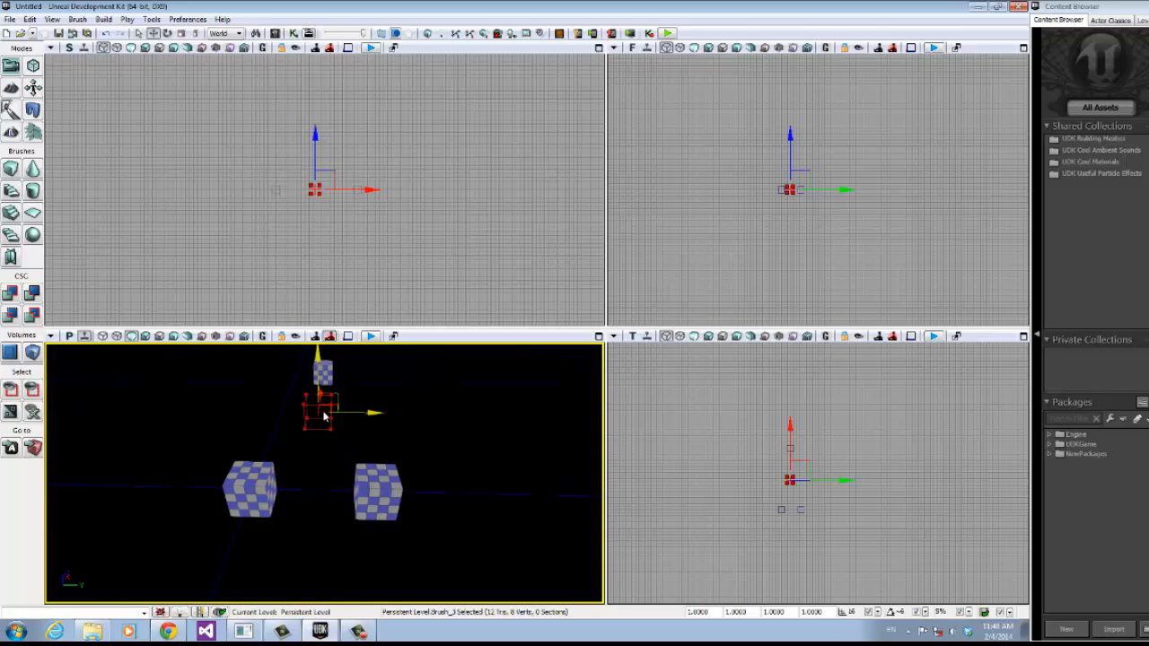
mouse_move(411, 409)
left_mouse_down()
mouse_move(323, 416)
mouse_move(539, 416)
mouse_move(282, 418)
mouse_move(439, 441)
mouse_move(310, 453)
left_mouse_up()
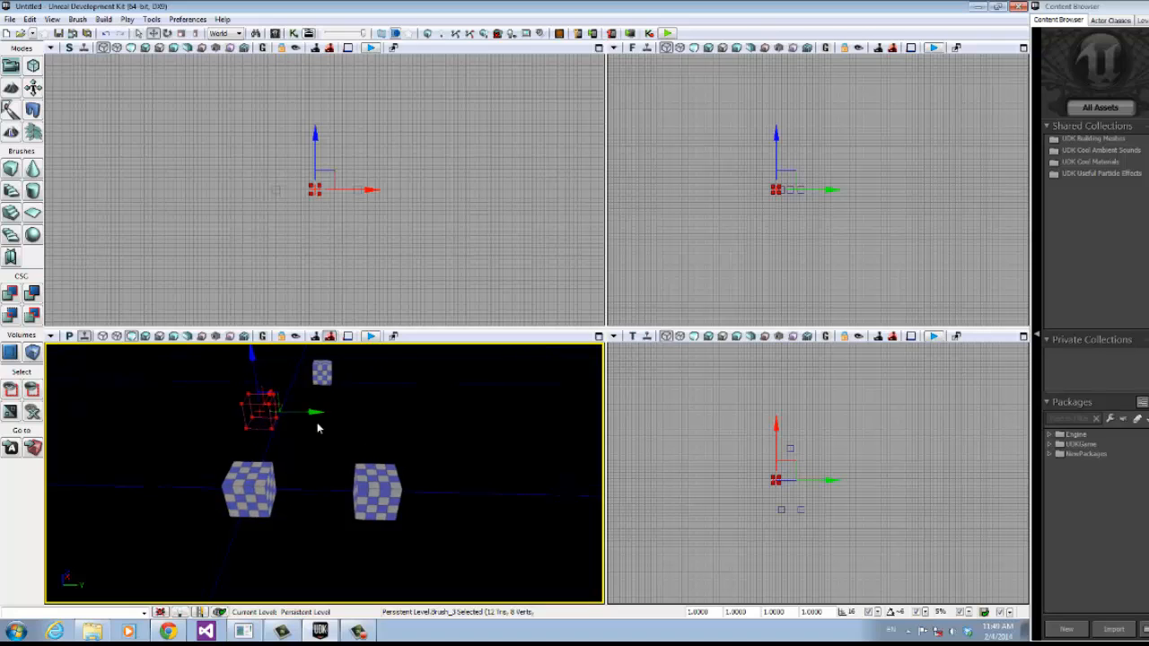
right_click_drag(317, 428, 268, 415)
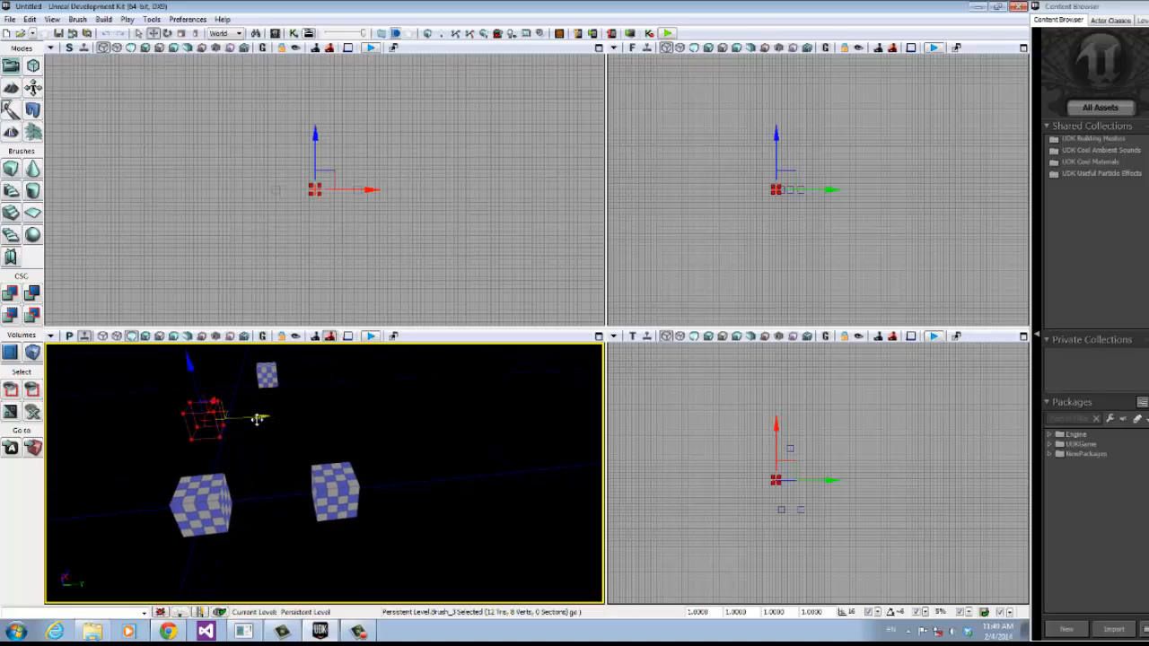
left_click(803, 422)
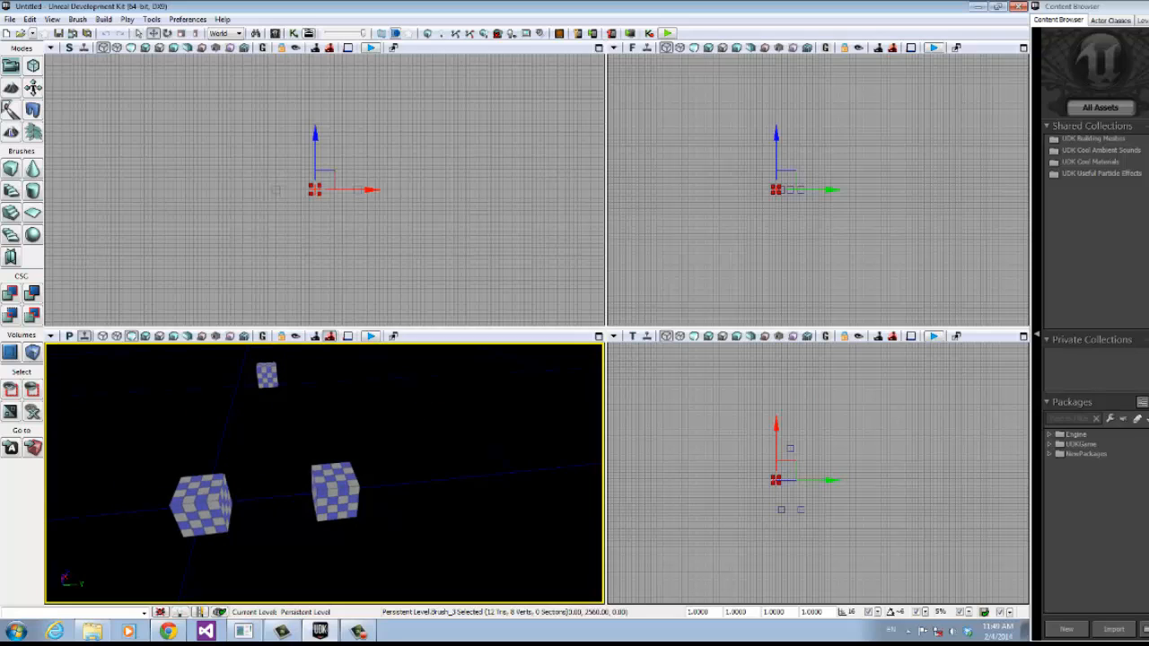
Step: Examine the side and perspective viewports to locate the distant builder brush relative to the three cubes, and deselect it
right_click_drag(336, 479, 287, 490)
left_click(430, 246)
mouse_move(429, 242)
right_mouse_down()
mouse_move(441, 245)
mouse_move(347, 191)
mouse_move(302, 264)
mouse_move(326, 173)
right_mouse_up()
key("b")
right_click_drag(403, 481, 603, 342)
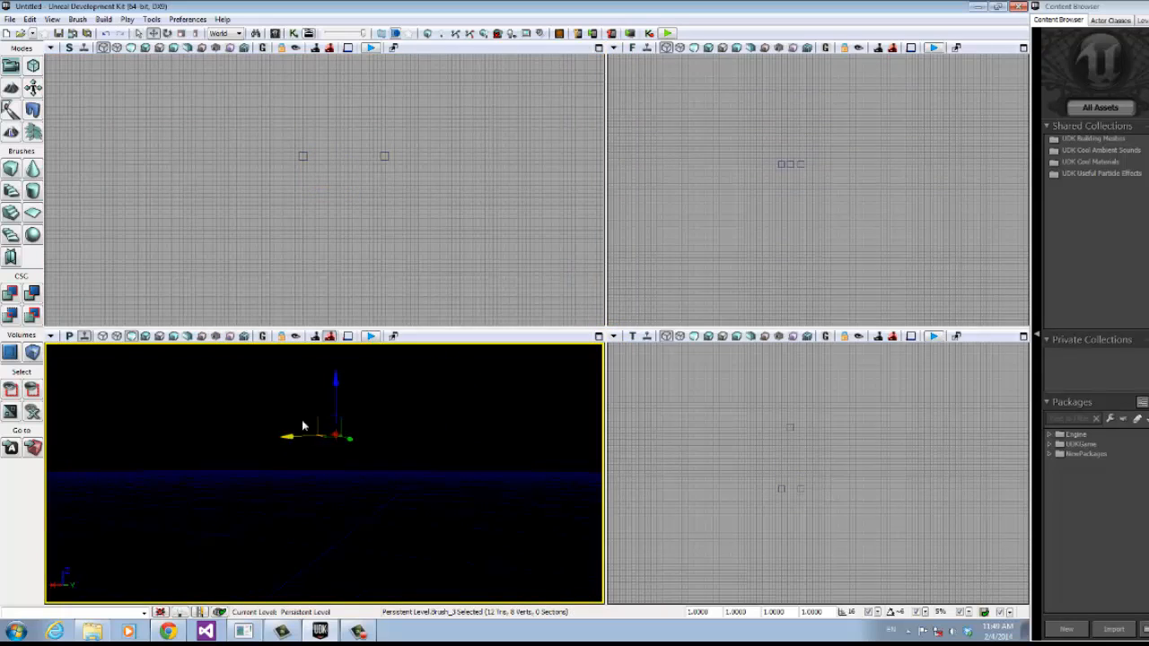
right_click_drag(358, 428, 242, 478)
left_click(385, 441)
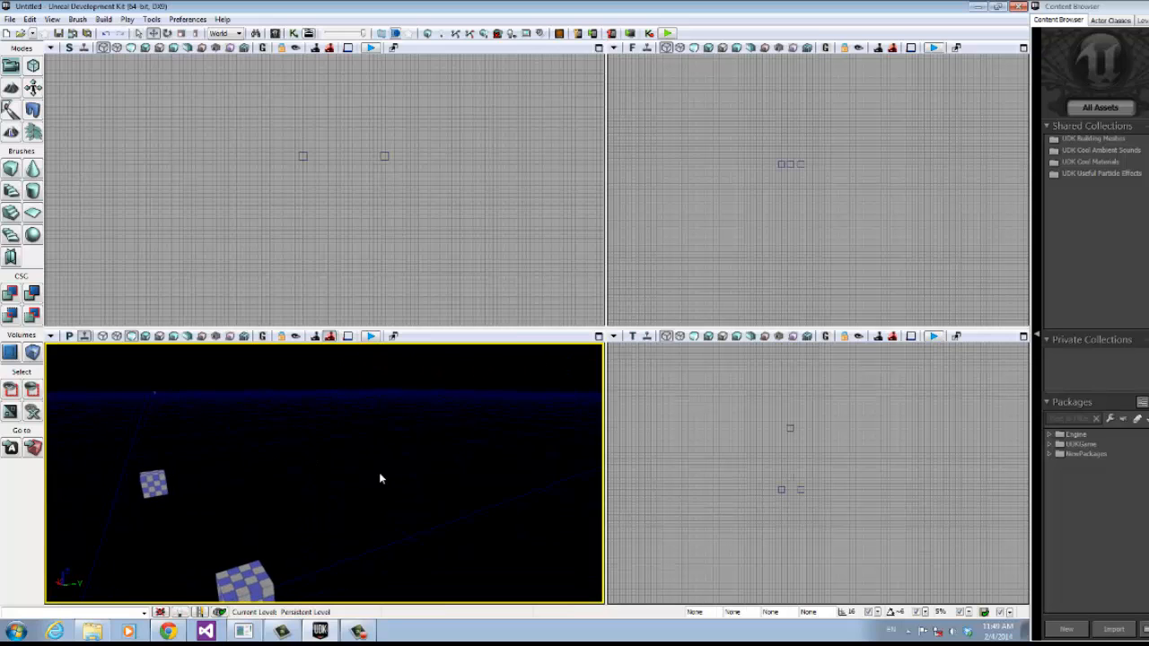
right_click_drag(378, 472, 445, 425)
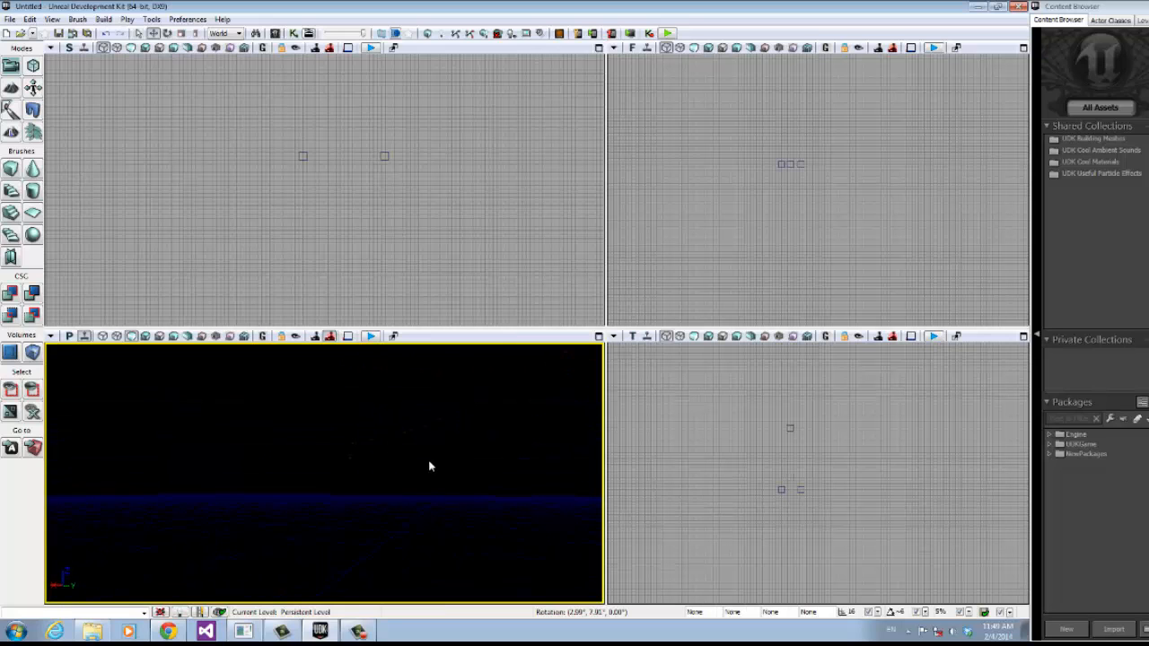
right_click_drag(398, 471, 357, 474)
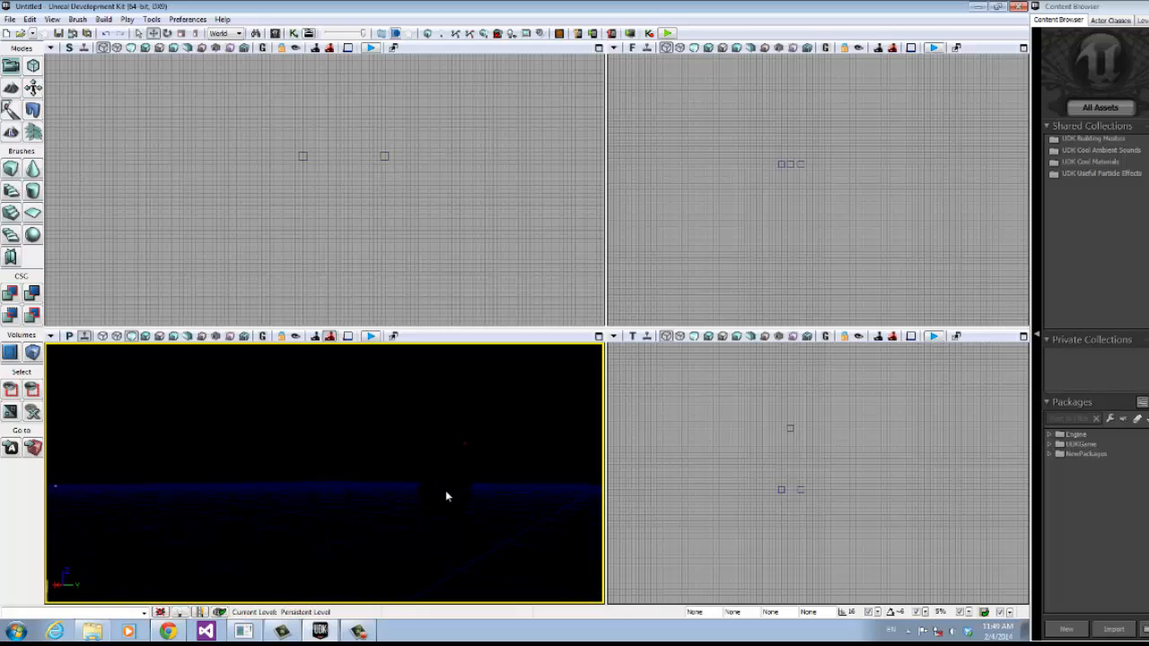
right_click_drag(465, 453, 296, 536)
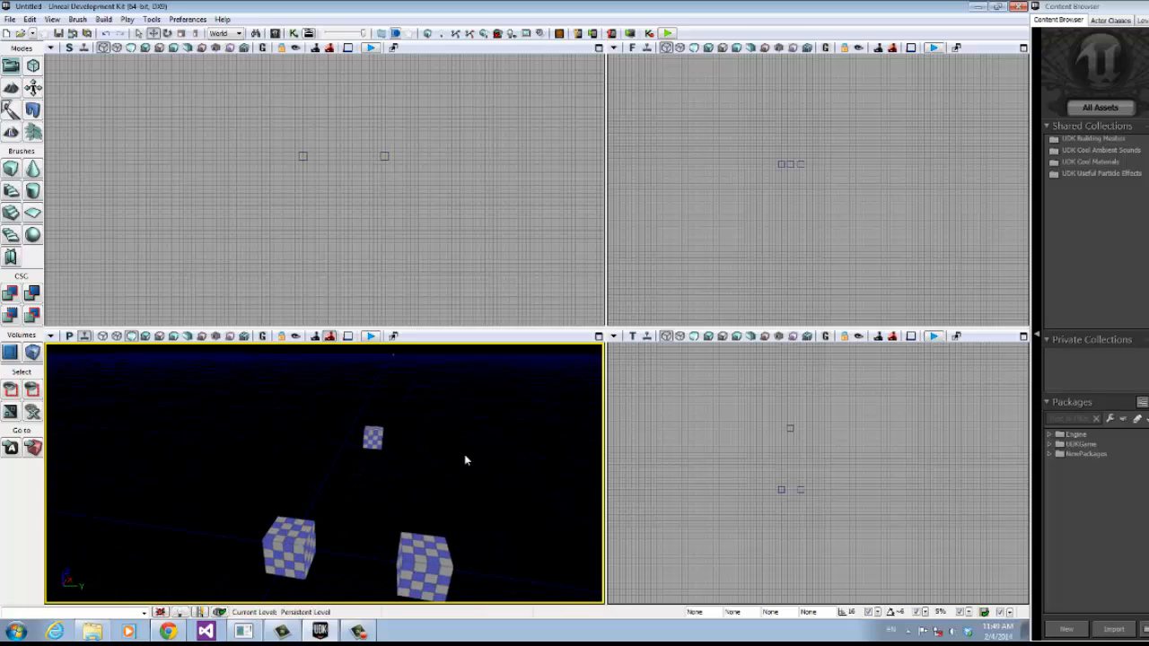
right_click_drag(462, 466, 439, 471)
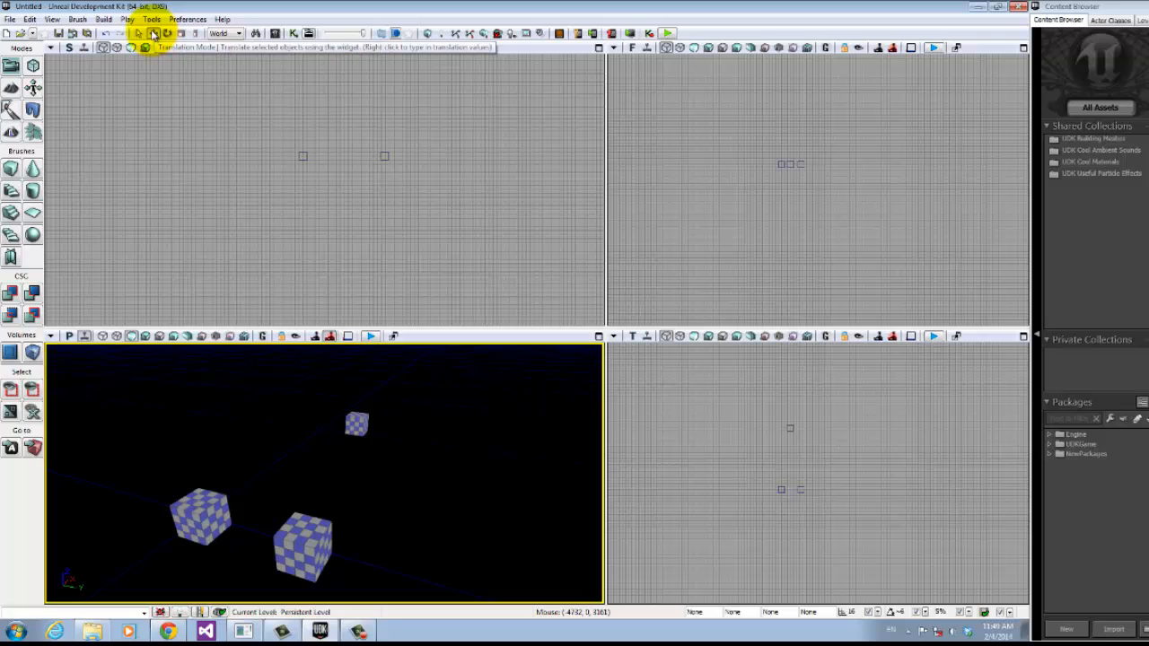
Step: Try an absolute translation to X 0, Y 0, Z 0 without a selected brush, and close the Translate dialog
right_click(154, 34)
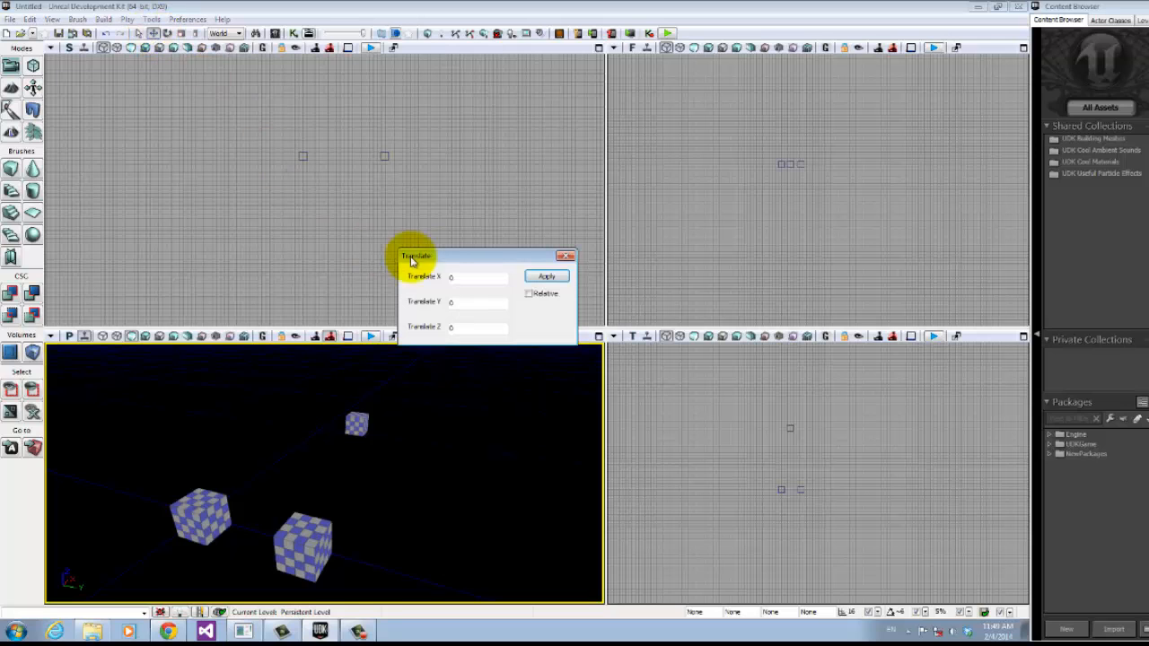
left_click_drag(480, 256, 438, 302)
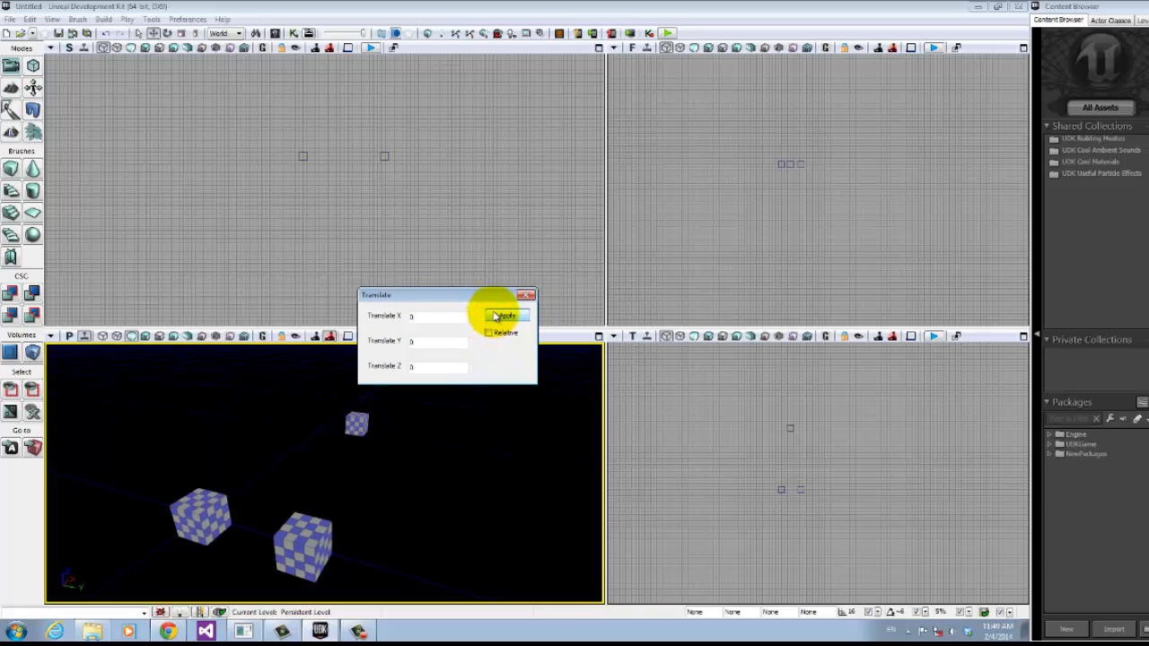
left_click_drag(456, 403, 508, 523)
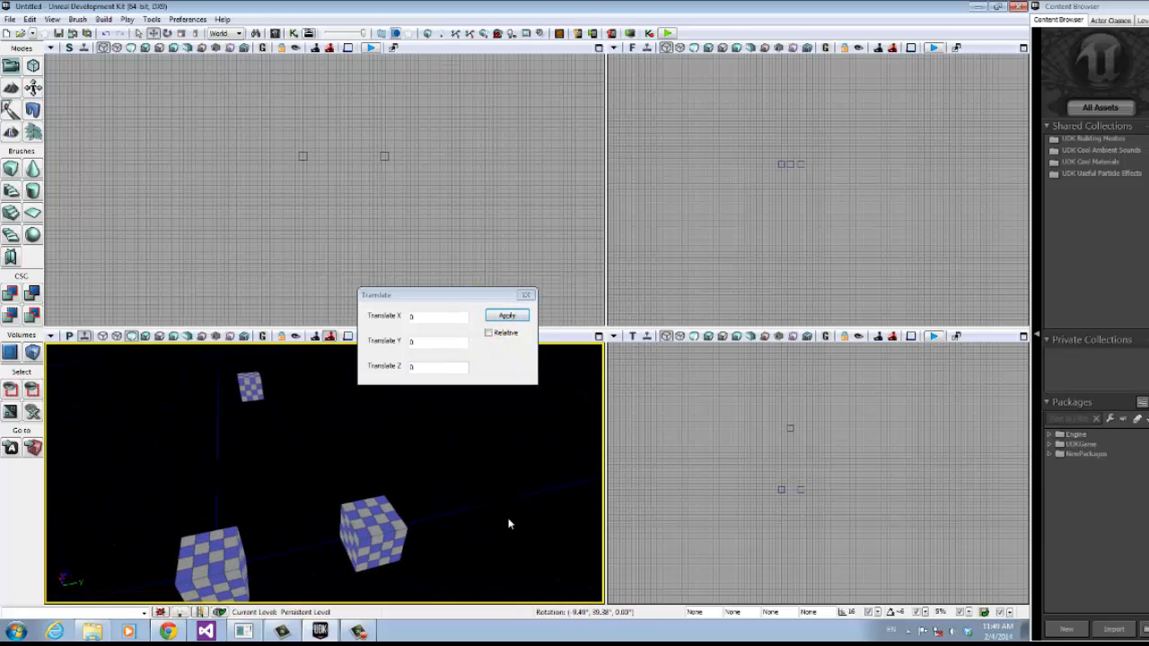
left_click(506, 314)
left_click(526, 295)
left_click(382, 537)
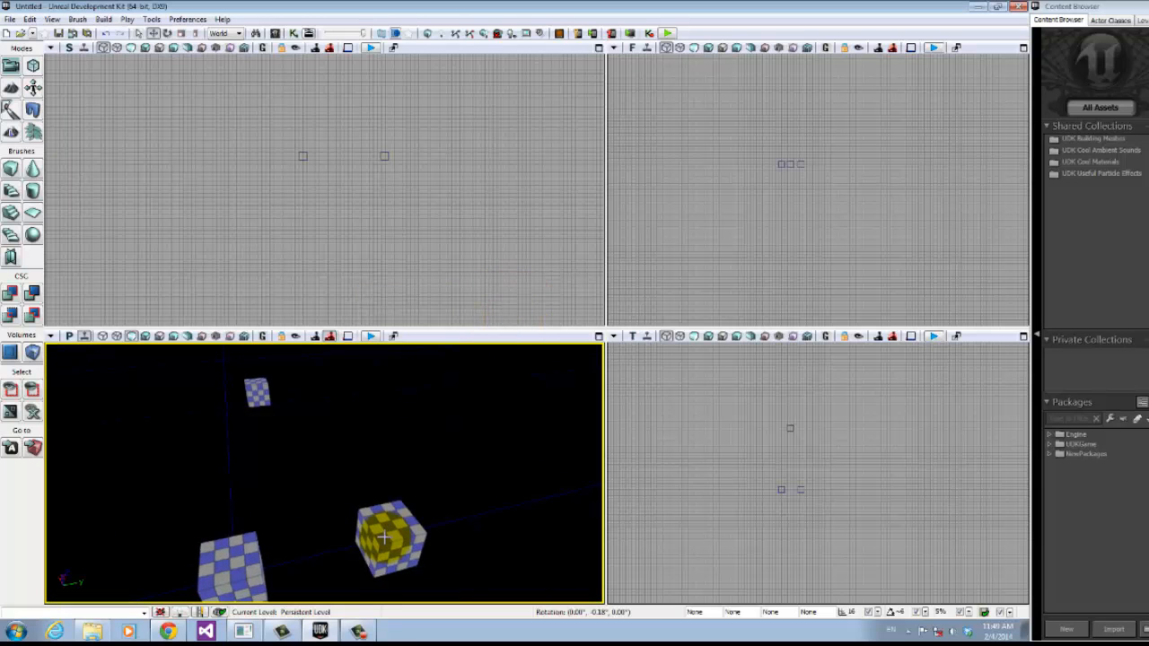
left_click_drag(398, 491, 282, 479)
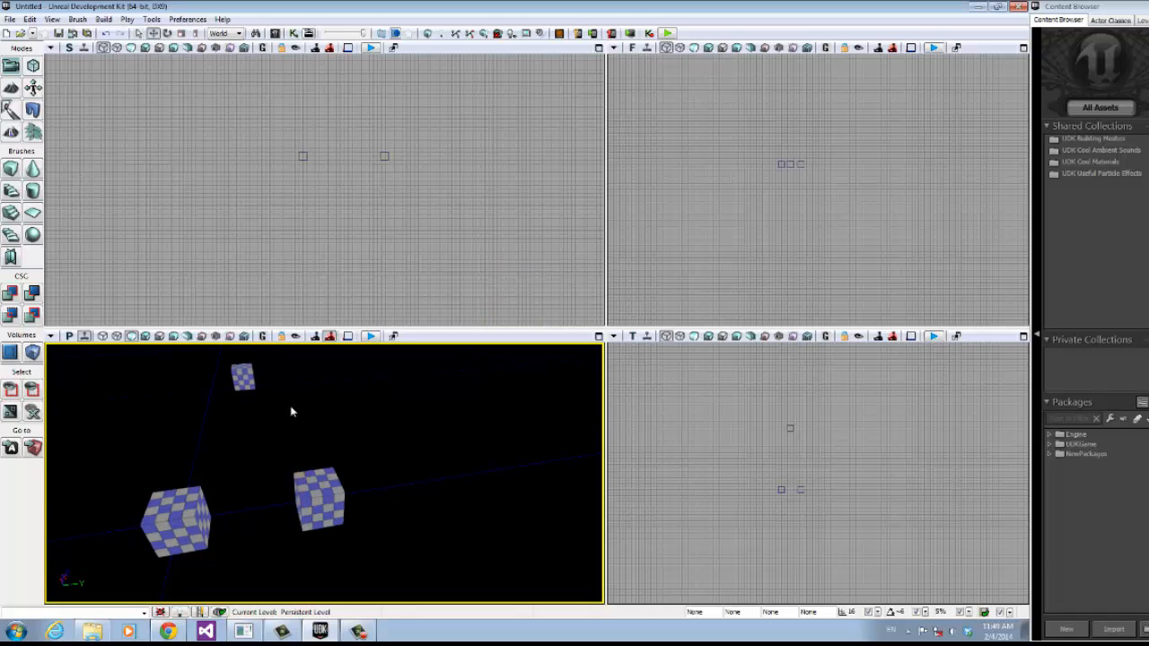
right_click(156, 34)
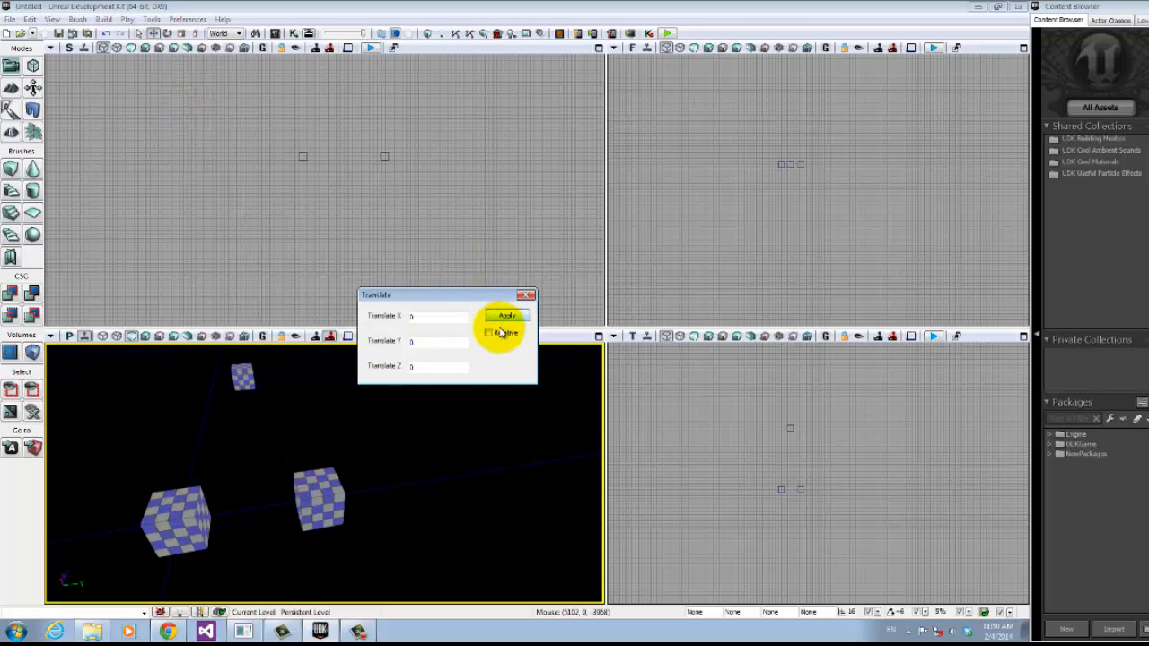
right_click_drag(402, 464, 385, 458)
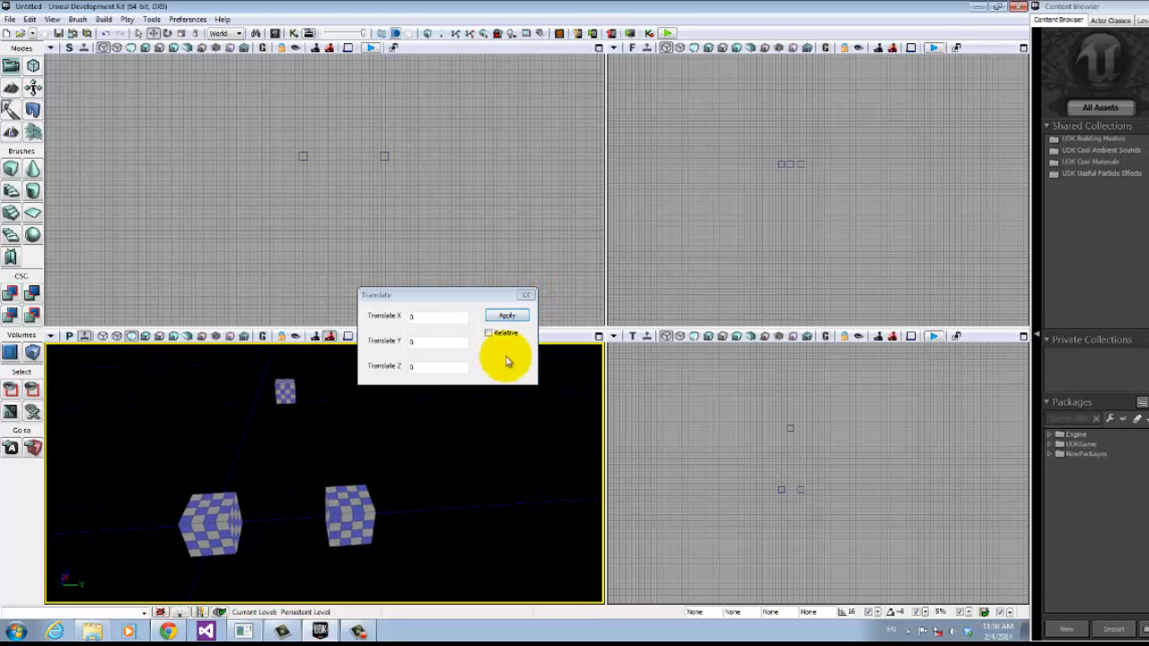
left_click(527, 297)
Step: Turn the perspective view between the distant builder brush and the three cubes, selecting and deselecting the brush along the way
right_click_drag(526, 435, 583, 348)
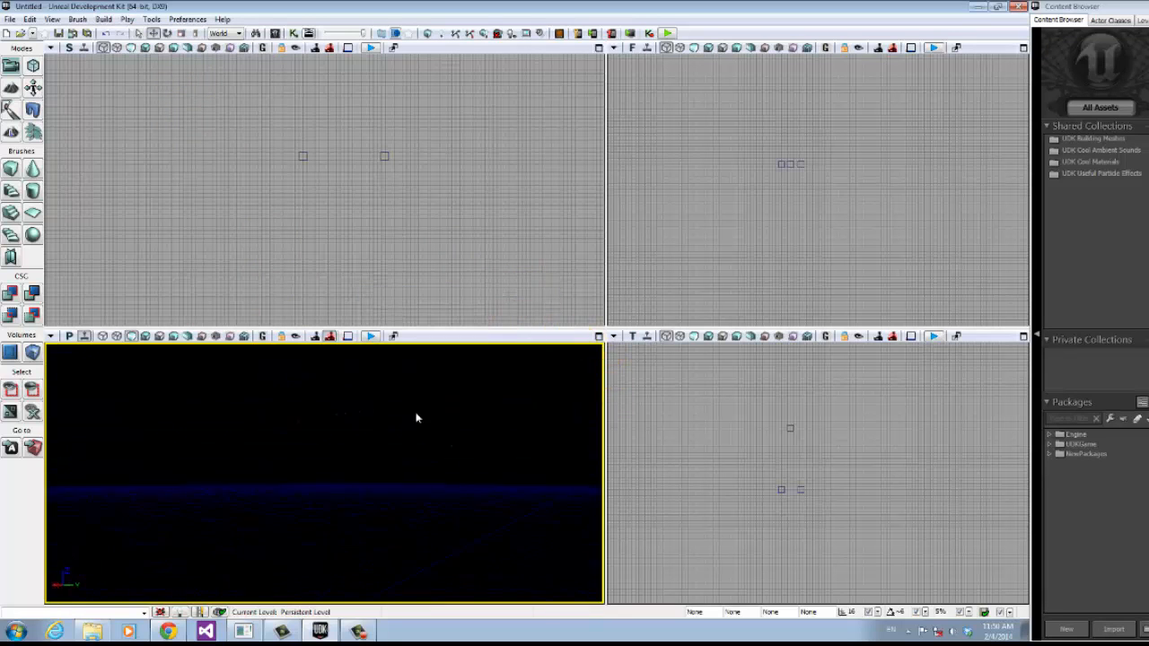
mouse_move(415, 417)
right_mouse_down()
mouse_move(423, 482)
mouse_move(347, 457)
mouse_move(512, 378)
right_mouse_up()
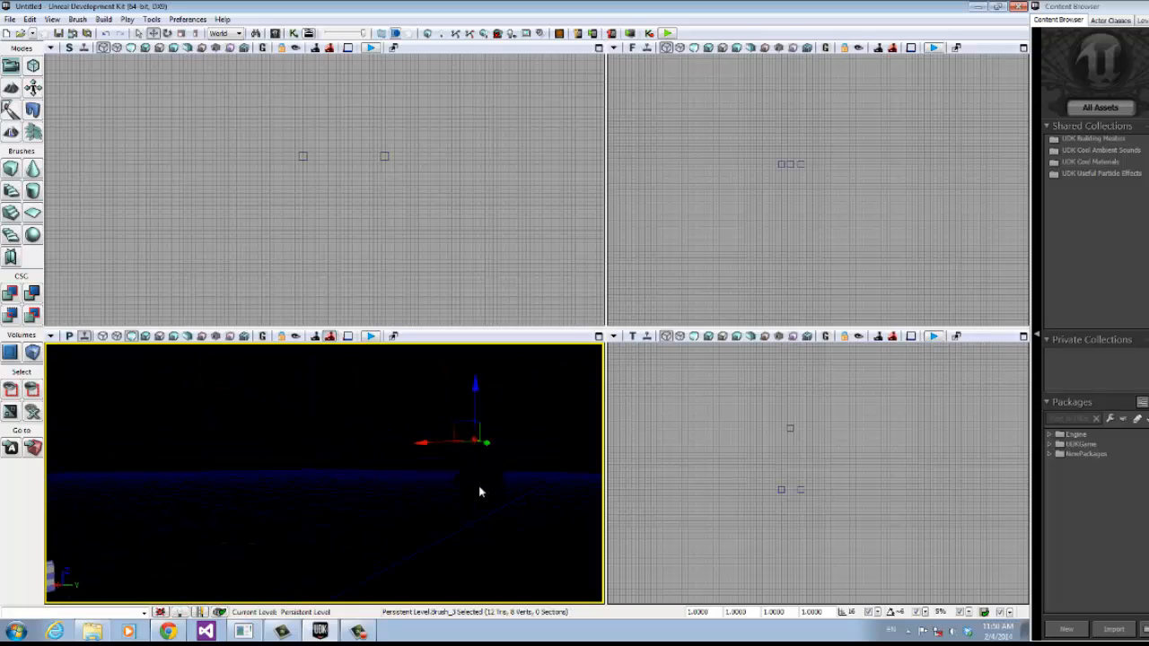
mouse_move(479, 491)
right_mouse_down()
mouse_move(470, 518)
mouse_move(345, 563)
mouse_move(526, 431)
mouse_move(552, 499)
mouse_move(516, 487)
right_mouse_up()
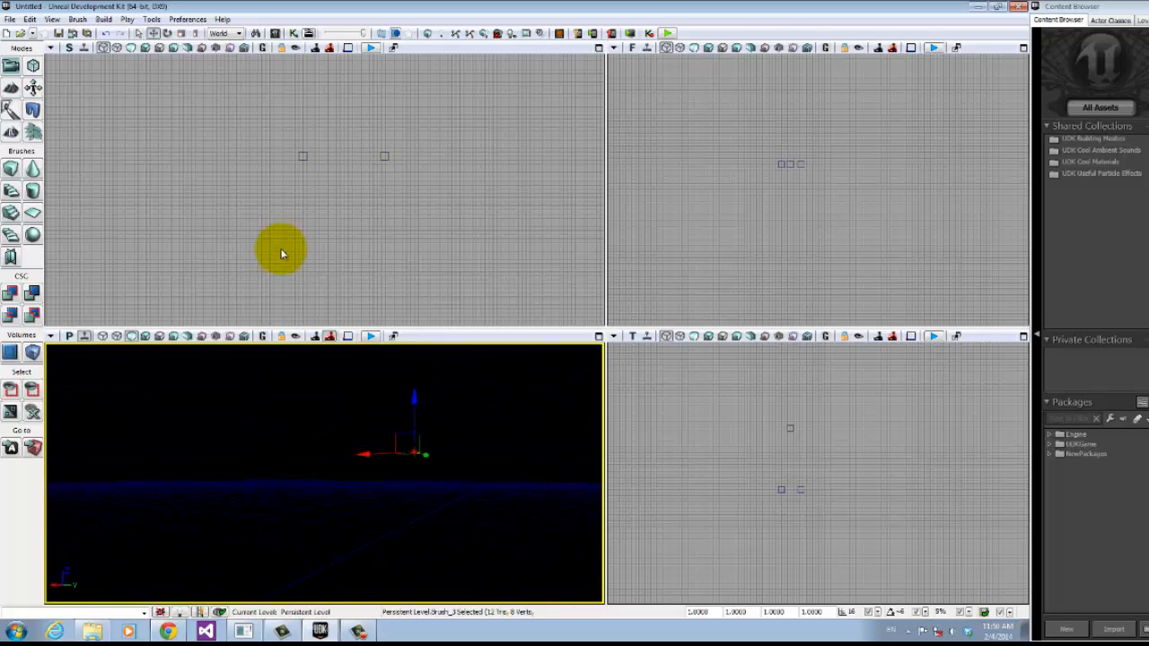
mouse_move(456, 516)
right_mouse_down()
mouse_move(459, 529)
mouse_move(223, 550)
mouse_move(494, 505)
right_mouse_up()
left_click(450, 505)
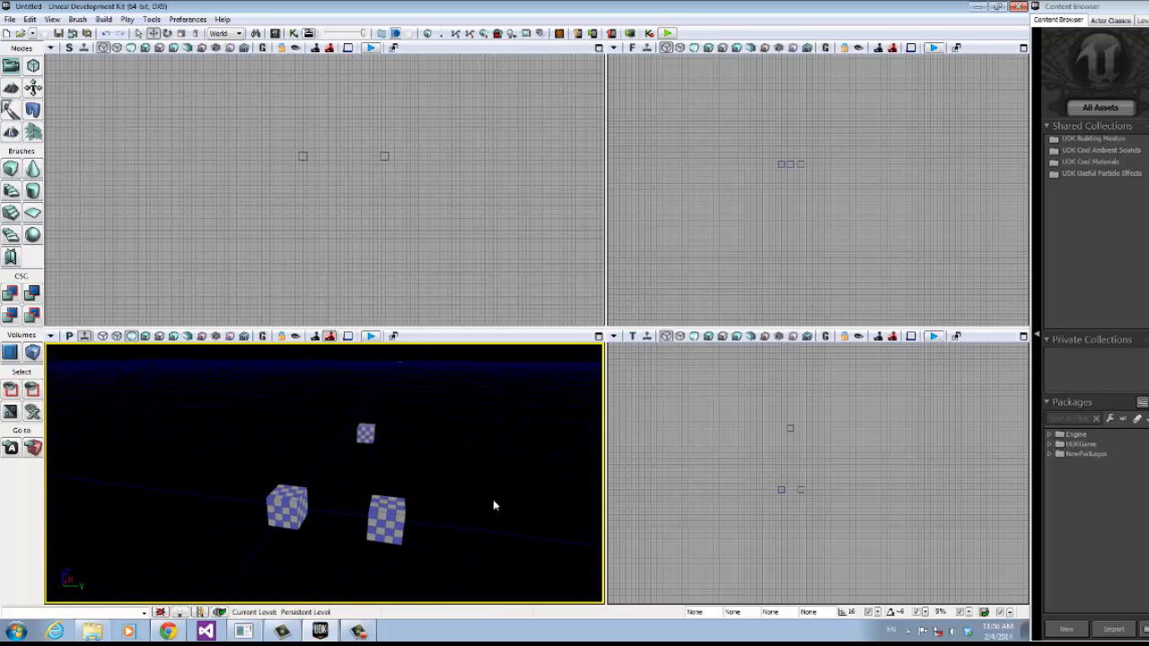
left_click(556, 492)
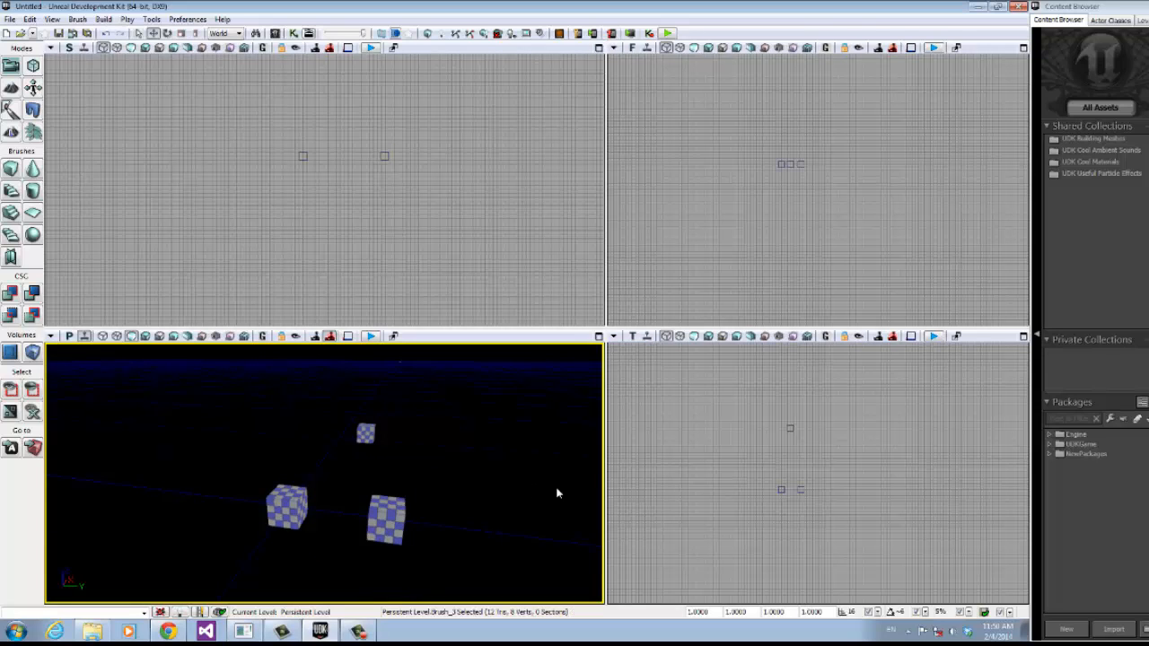
right_click_drag(509, 520, 436, 469)
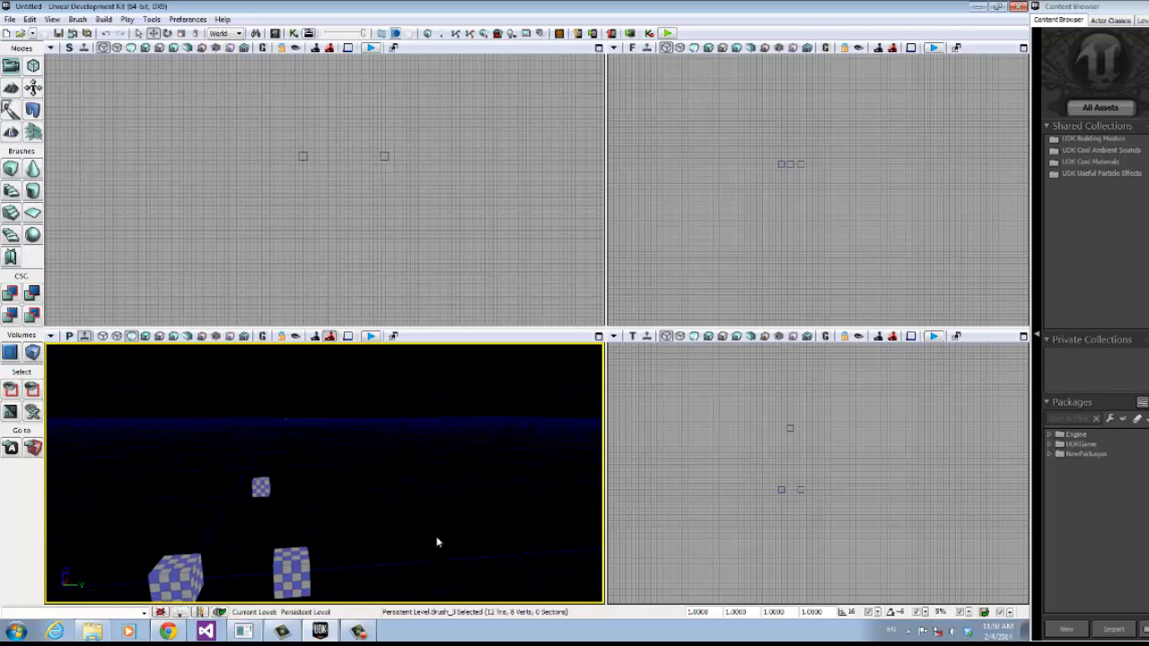
left_click(444, 223)
mouse_move(443, 522)
right_mouse_down()
mouse_move(550, 474)
mouse_move(398, 541)
right_mouse_up()
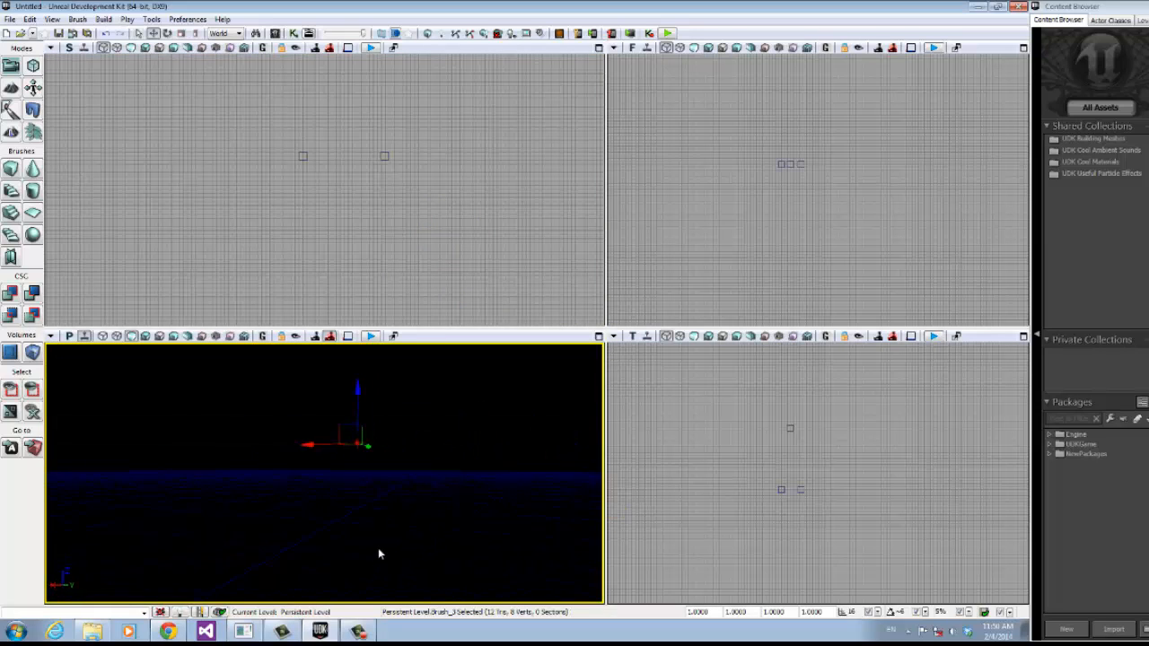
Step: Translate the distant builder brush to the absolute position X 0, Y 0, Z 0, close the Translate dialog, and deselect the brush
left_click(323, 516)
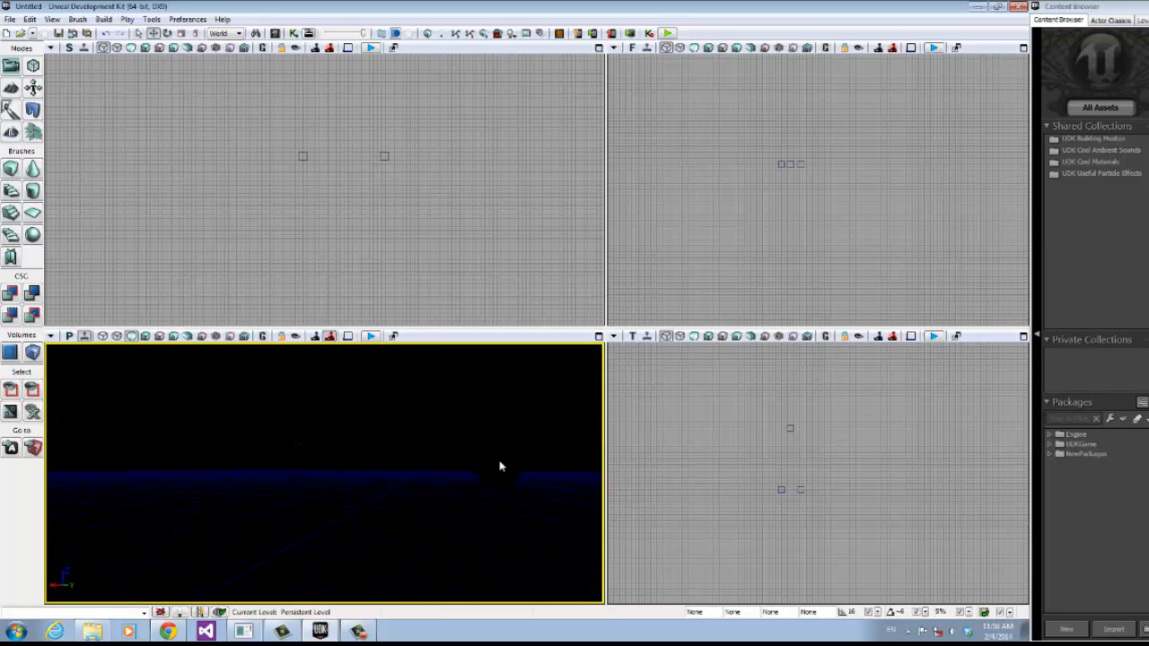
key("ctrl+z")
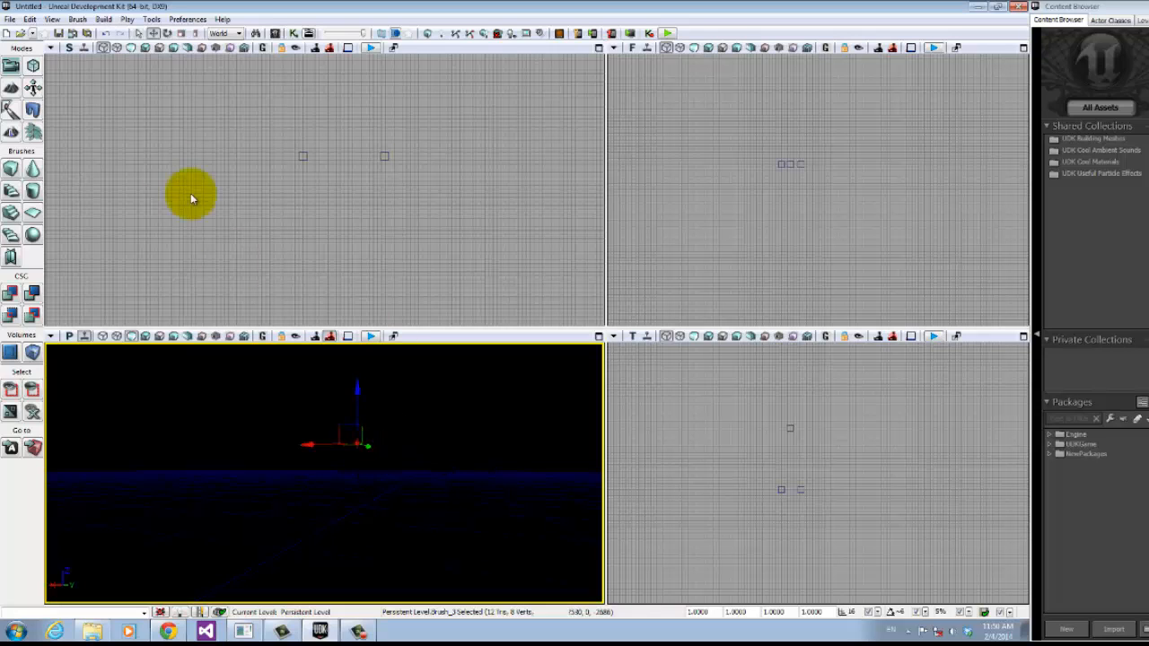
right_click(154, 34)
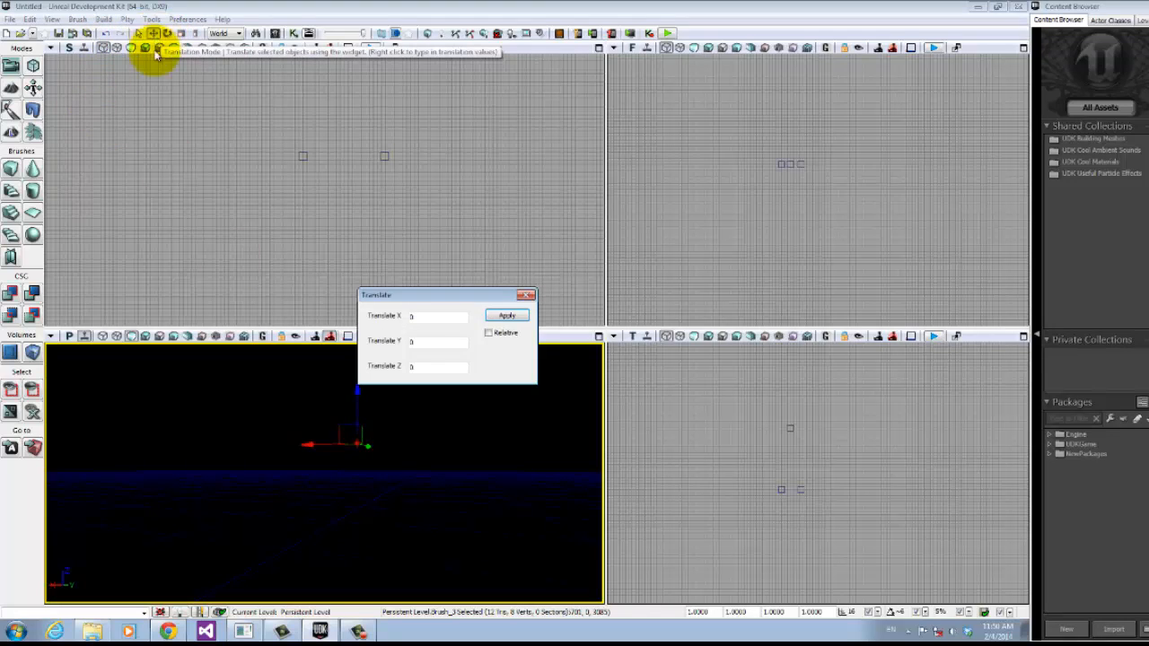
left_click(508, 316)
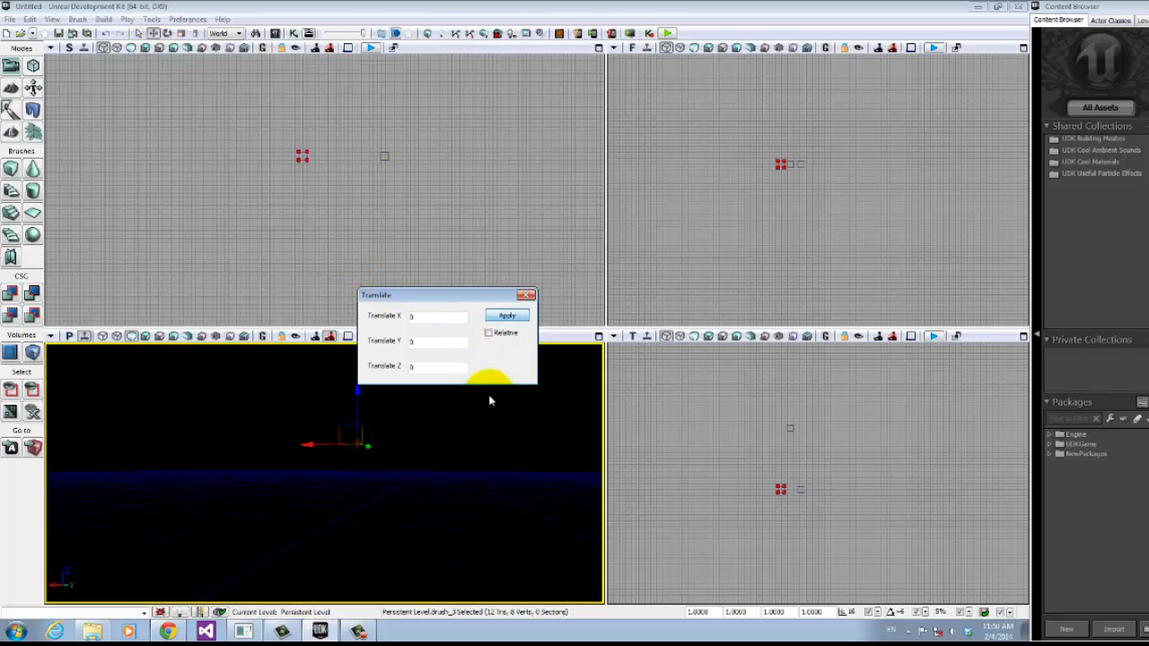
left_click(525, 295)
left_click(425, 520)
mouse_move(423, 520)
right_mouse_down()
mouse_move(170, 566)
mouse_move(178, 589)
right_mouse_up()
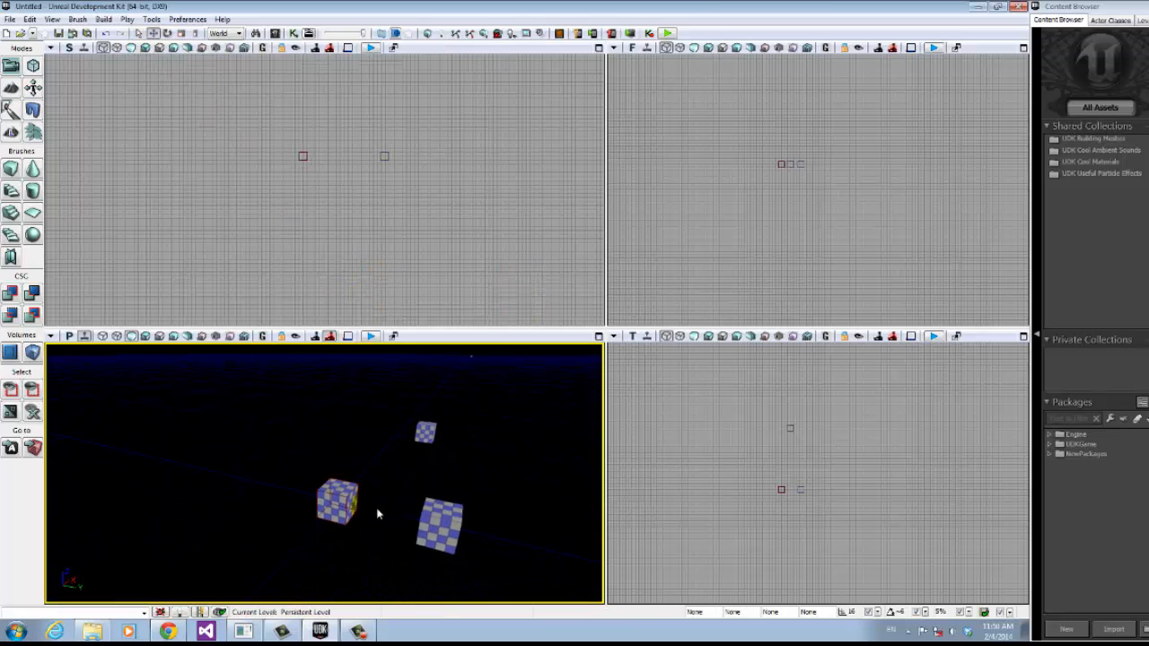
Step: Move the builder brush along Y away from the cubes, and translate it to absolute X 5, Y 0, Z 0
left_click(344, 505)
mouse_move(403, 517)
left_mouse_down()
mouse_move(490, 541)
mouse_move(358, 499)
mouse_move(274, 449)
left_mouse_up()
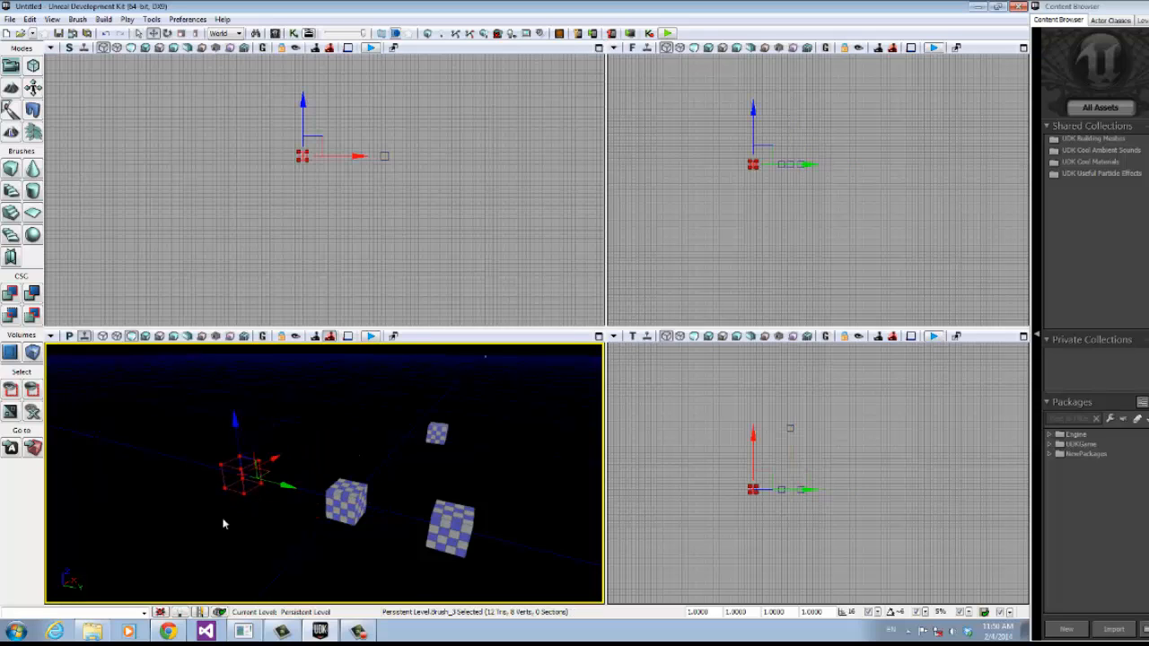
left_click(141, 34)
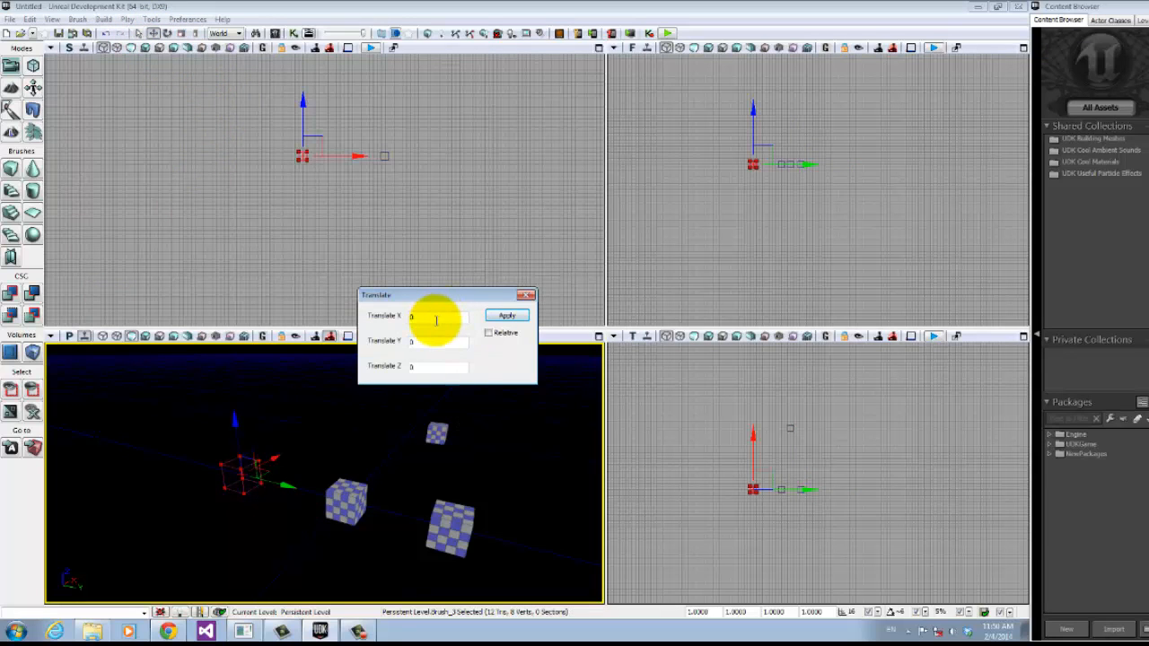
double_click(436, 318)
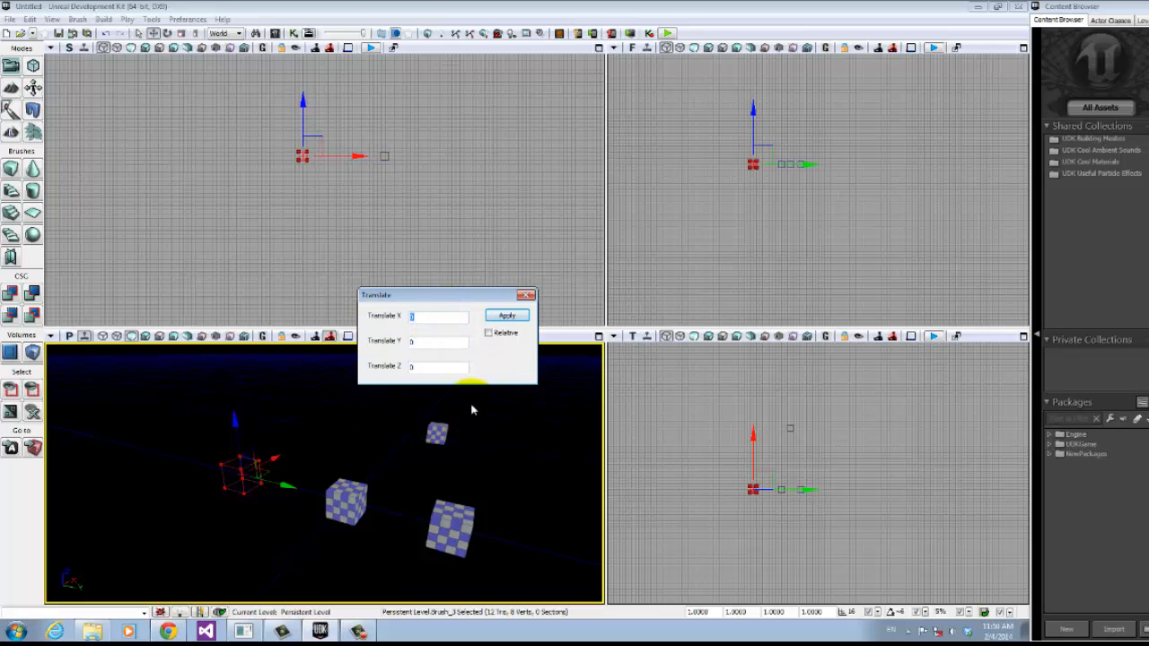
type("5")
left_click(505, 316)
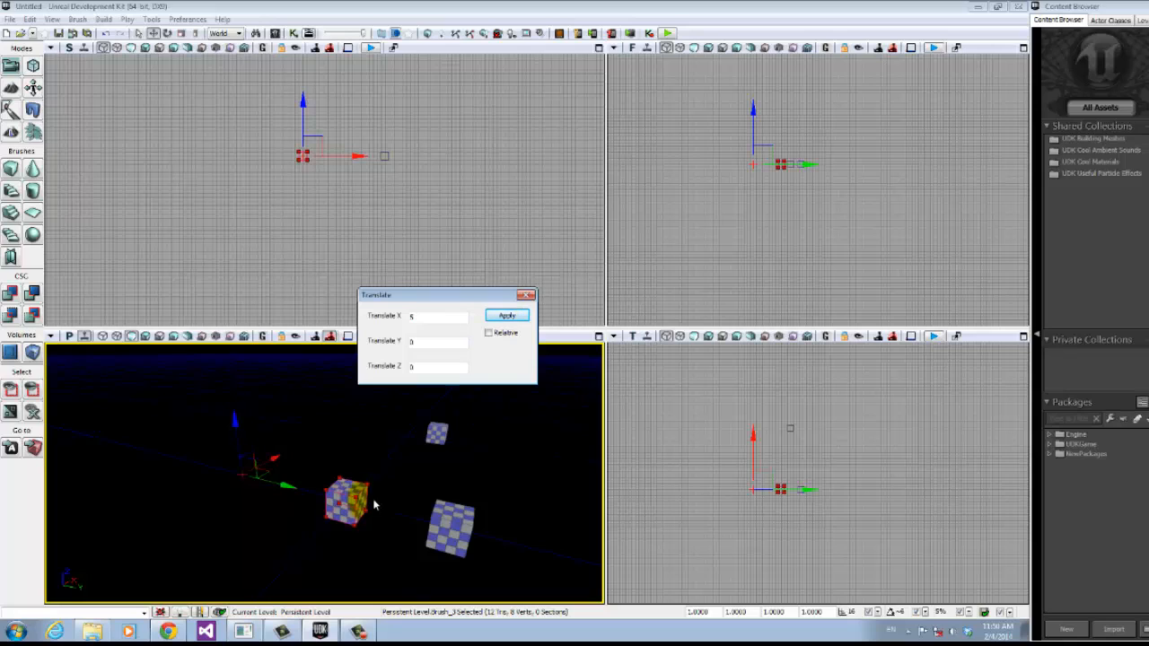
Step: Shift the builder brush by X 5 using a relative translation
left_click(505, 335)
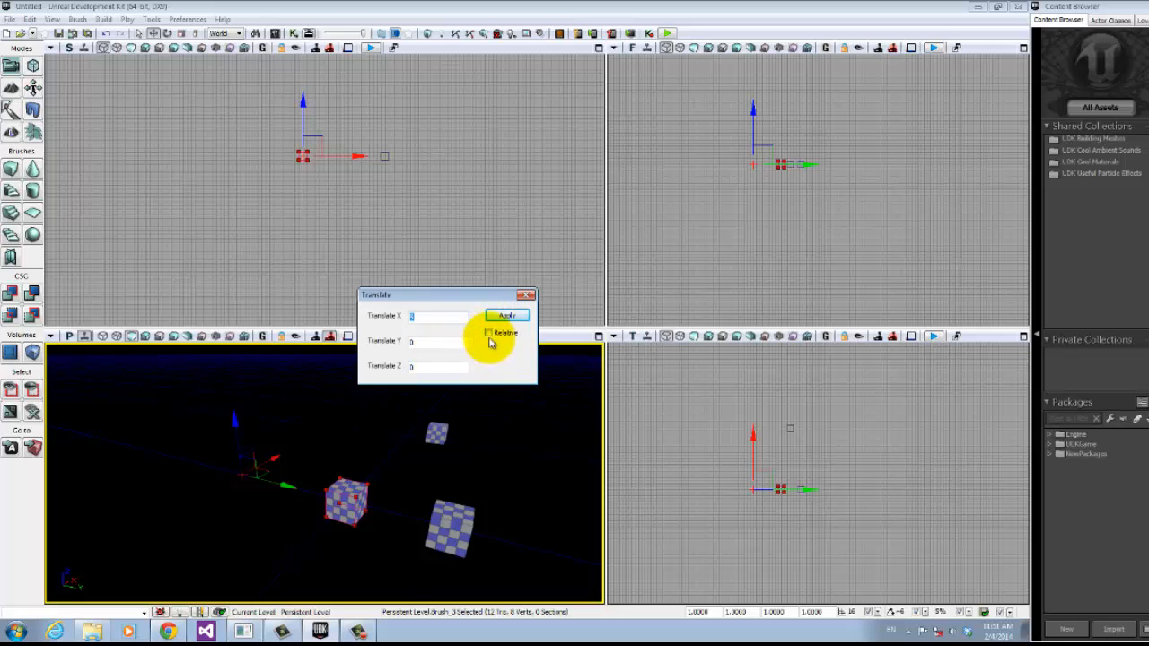
type("5")
left_click(489, 334)
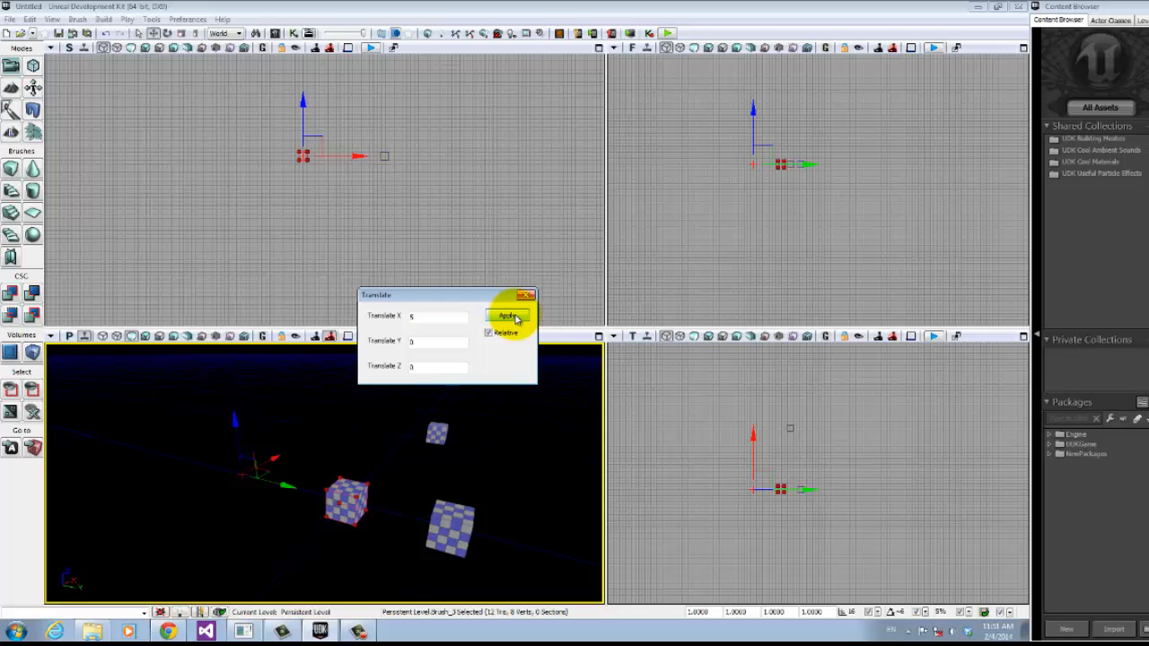
left_click(510, 315)
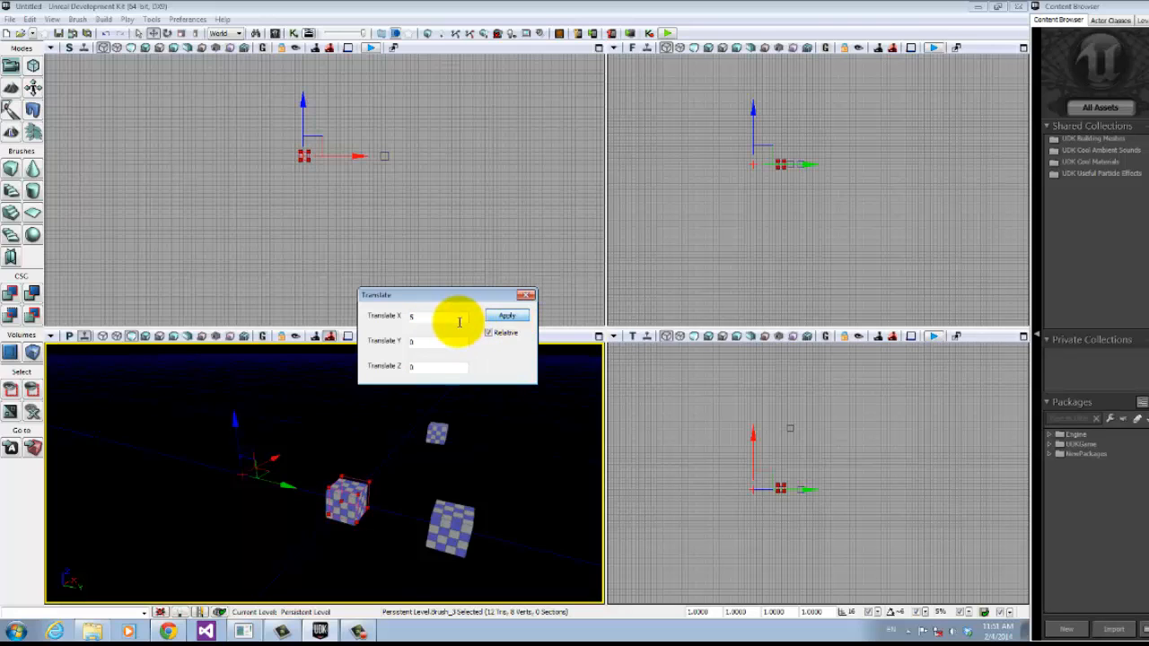
Step: Apply a relative translation of X 50 to the builder brush repeatedly until it nears the farthest cube, and close the Translate dialog
left_click(459, 318)
type("0")
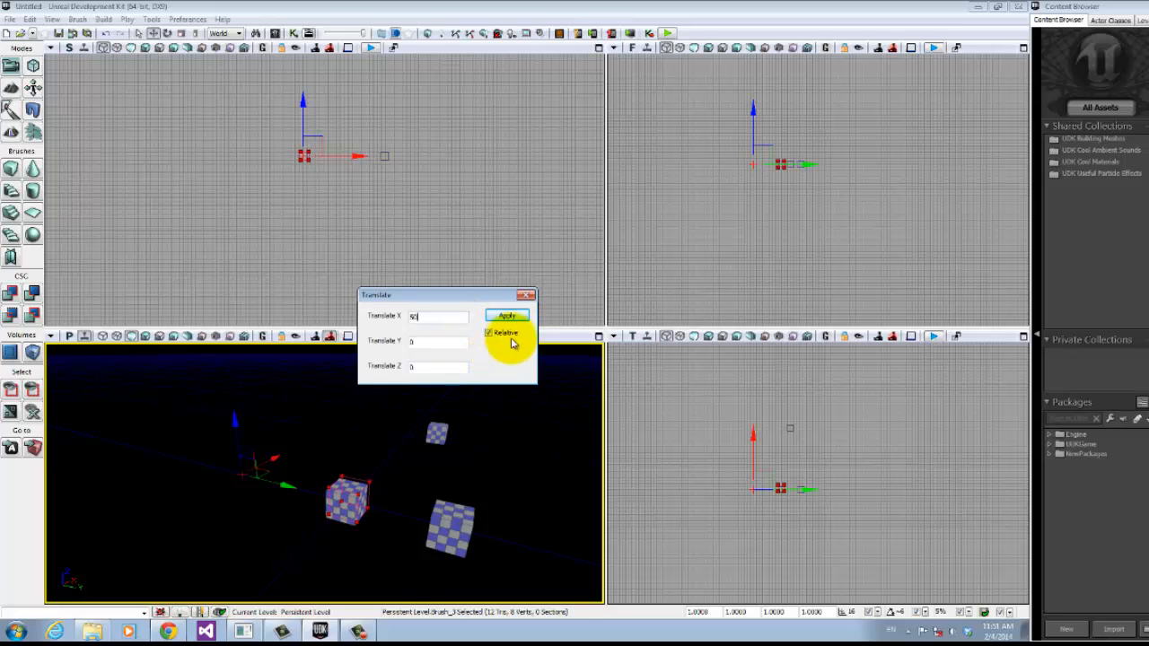
left_click(507, 318)
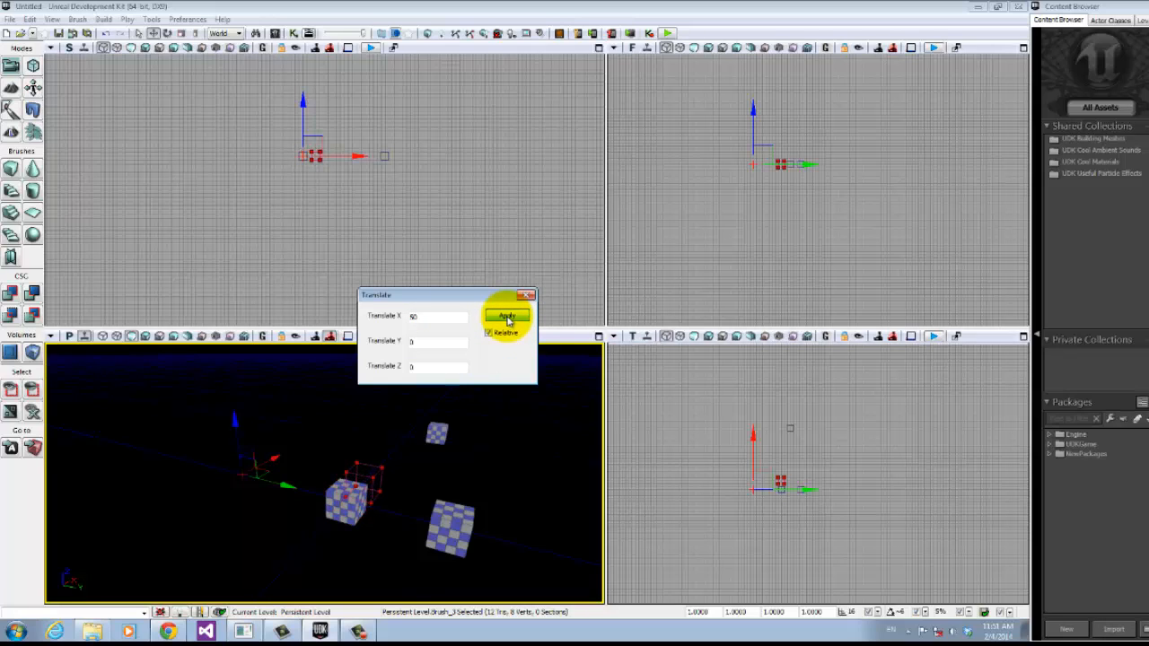
left_click(507, 319)
left_click(507, 318)
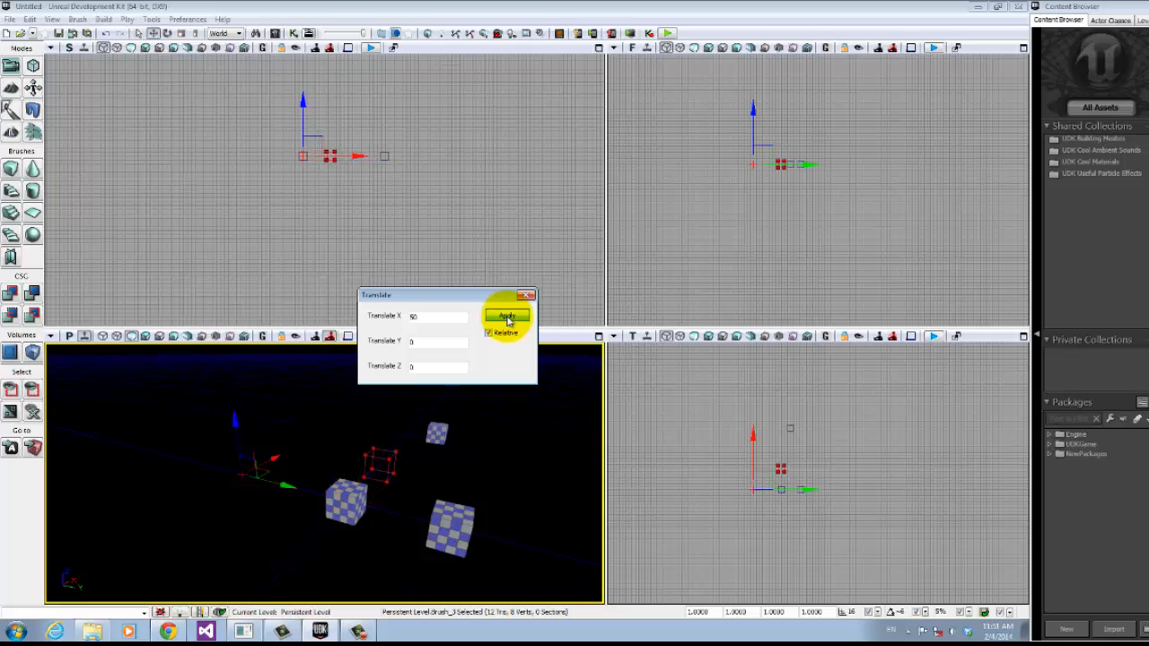
left_click(507, 319)
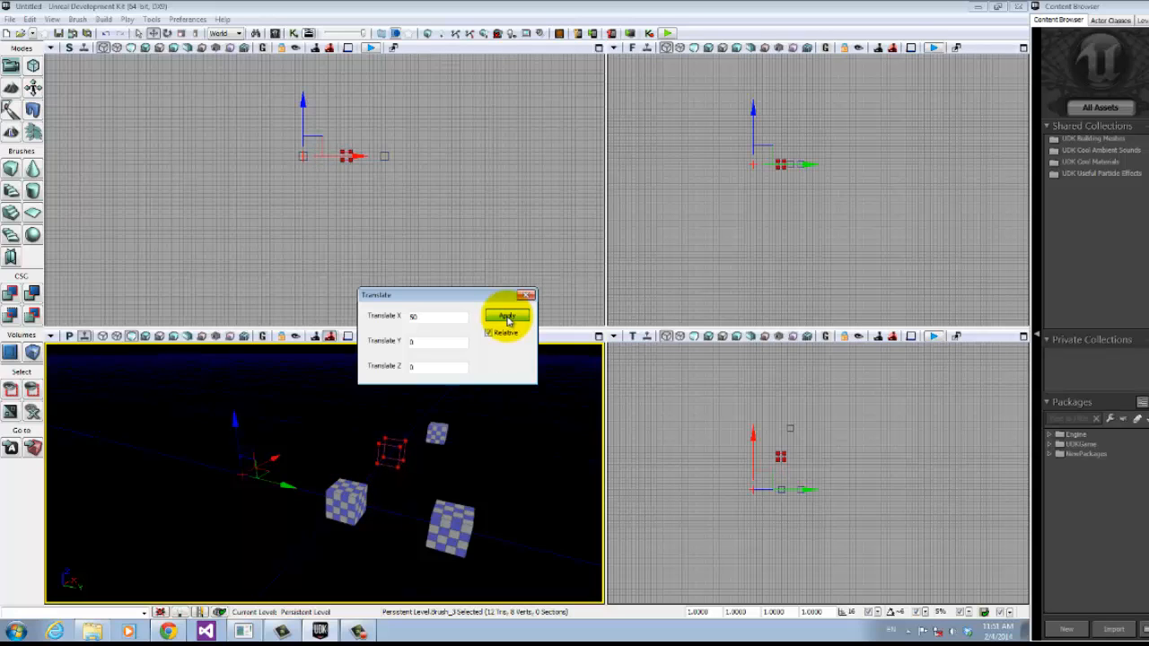
left_click(507, 318)
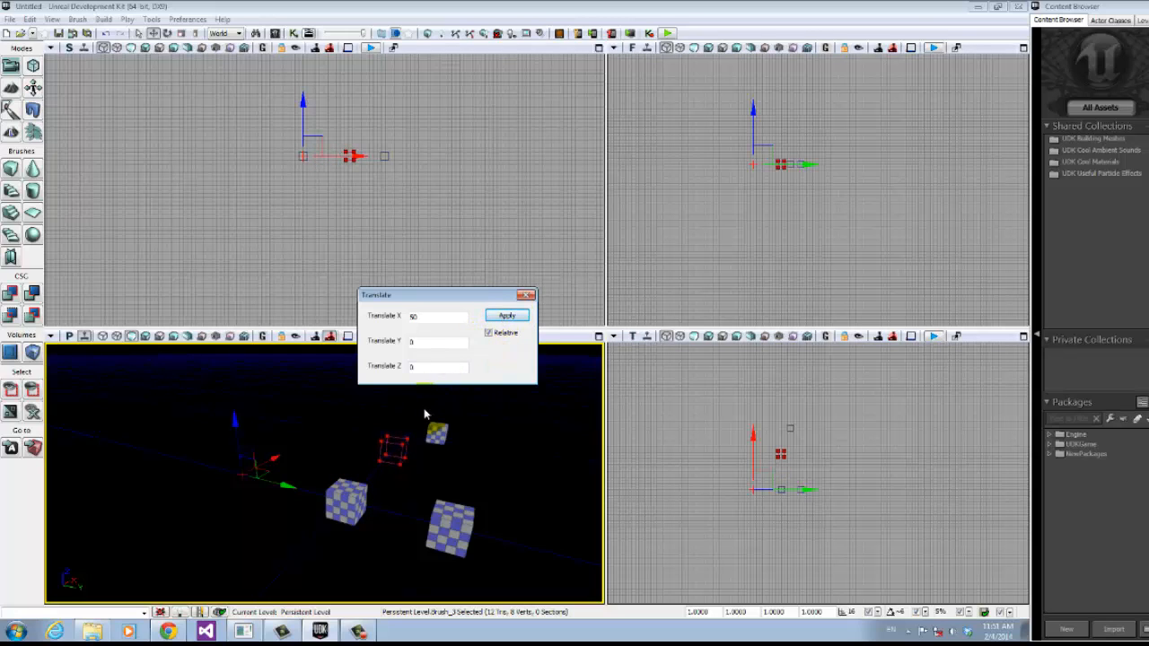
left_click(532, 299)
Step: Examine the cubes and builder brush in the perspective and side viewports, selecting and deselecting the farthest cube
mouse_move(485, 473)
right_mouse_down()
mouse_move(476, 481)
mouse_move(541, 454)
mouse_move(464, 415)
mouse_move(477, 472)
right_mouse_up()
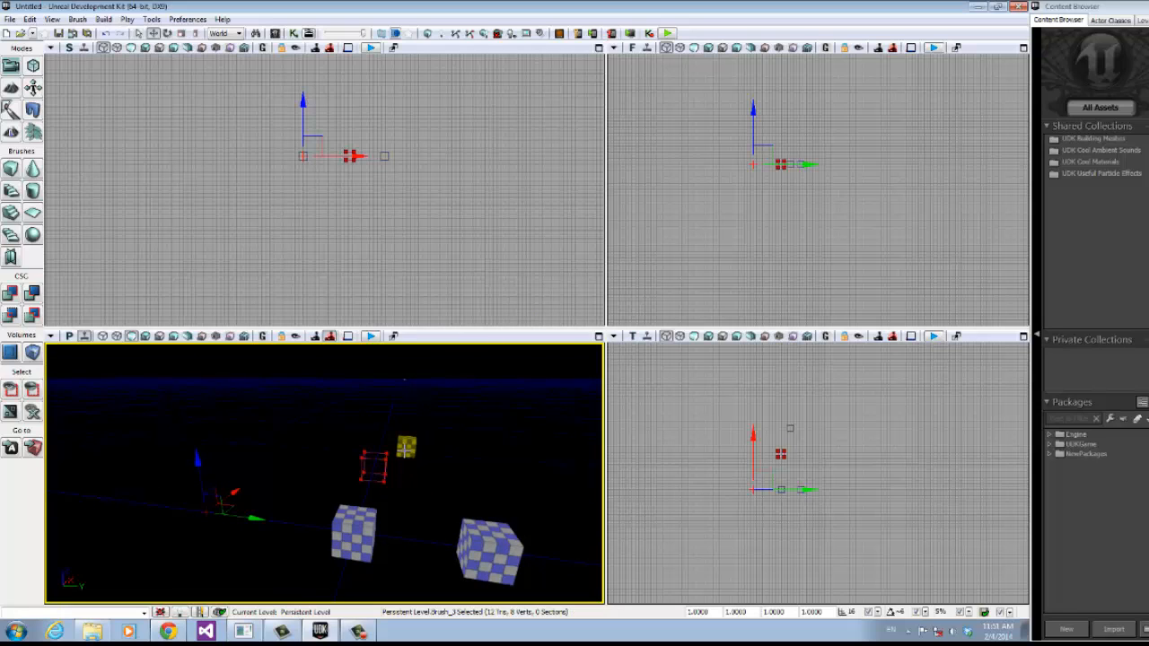
mouse_move(436, 262)
left_mouse_down()
mouse_move(436, 320)
mouse_move(415, 223)
mouse_move(400, 211)
mouse_move(339, 236)
mouse_move(346, 332)
mouse_move(385, 251)
mouse_move(377, 149)
left_mouse_up()
left_click(359, 249)
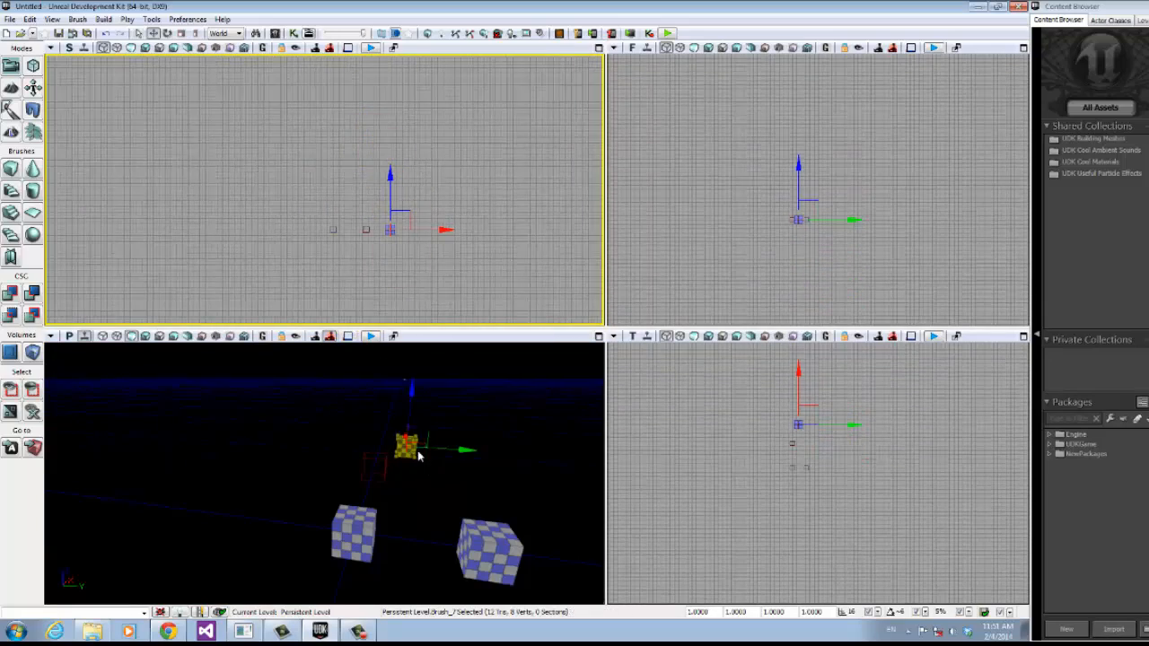
right_click_drag(505, 462, 444, 419)
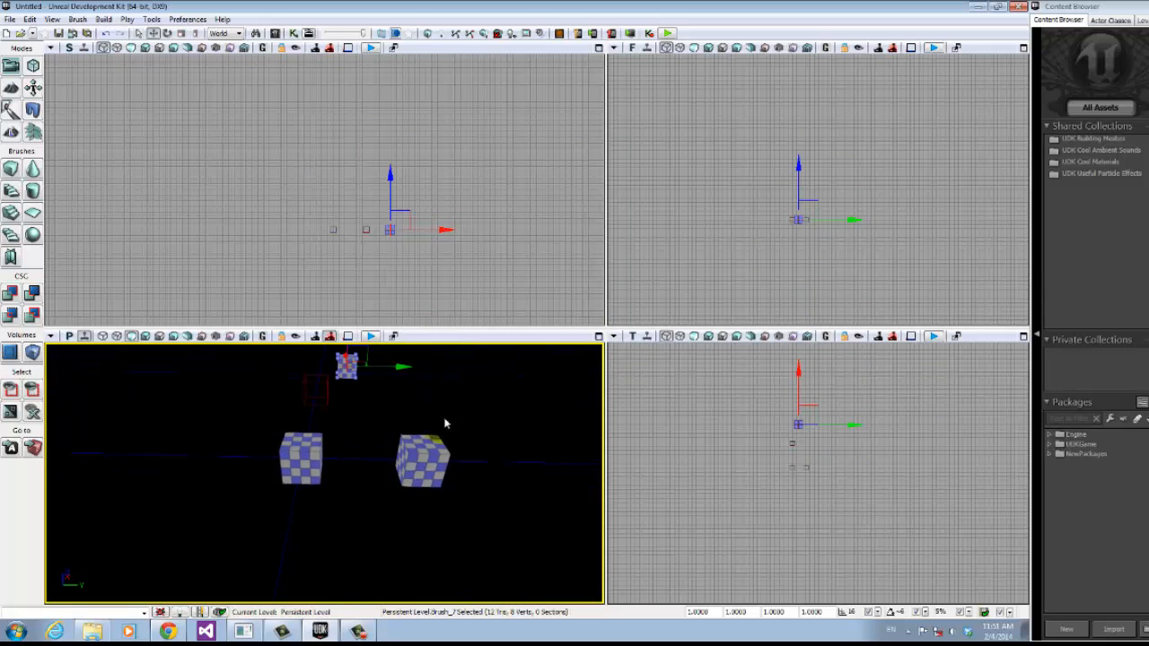
right_click(418, 476)
left_click(418, 465)
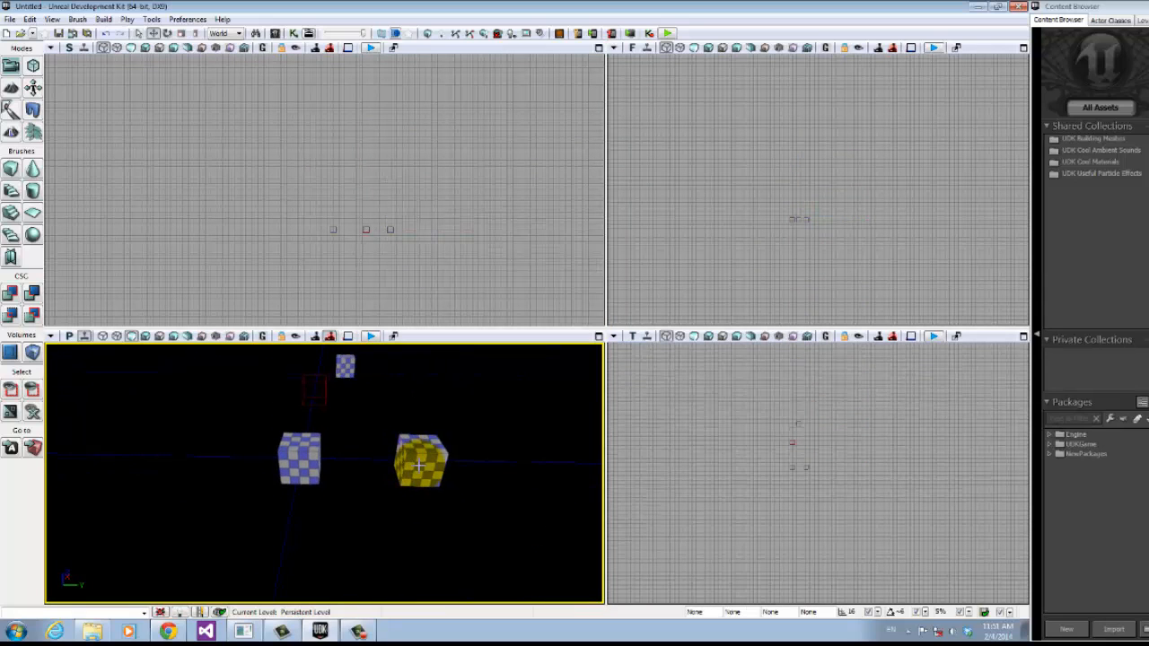
Step: Move the farthest cube a long way along X and Y in the top viewport, return to the other brushes, and deselect it
left_click(798, 424)
mouse_move(827, 473)
right_mouse_down()
mouse_move(830, 486)
mouse_move(810, 464)
mouse_move(789, 512)
right_mouse_up()
scroll(830, 483, "up", 3)
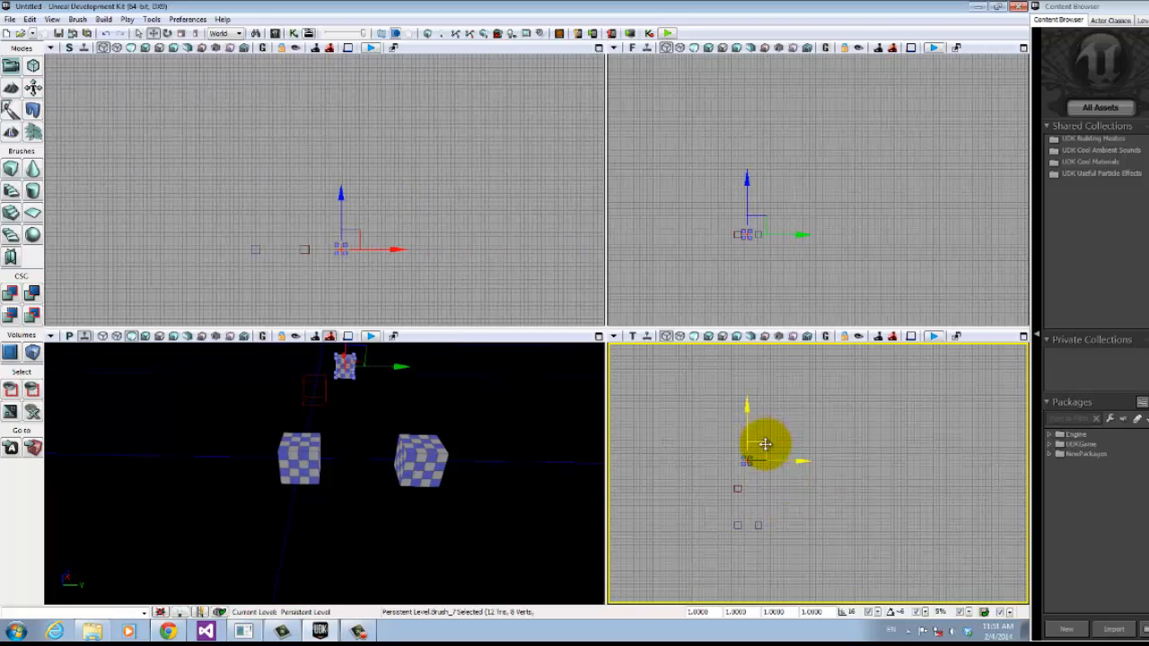
left_click_drag(766, 447, 915, 341)
right_click_drag(909, 432, 756, 608)
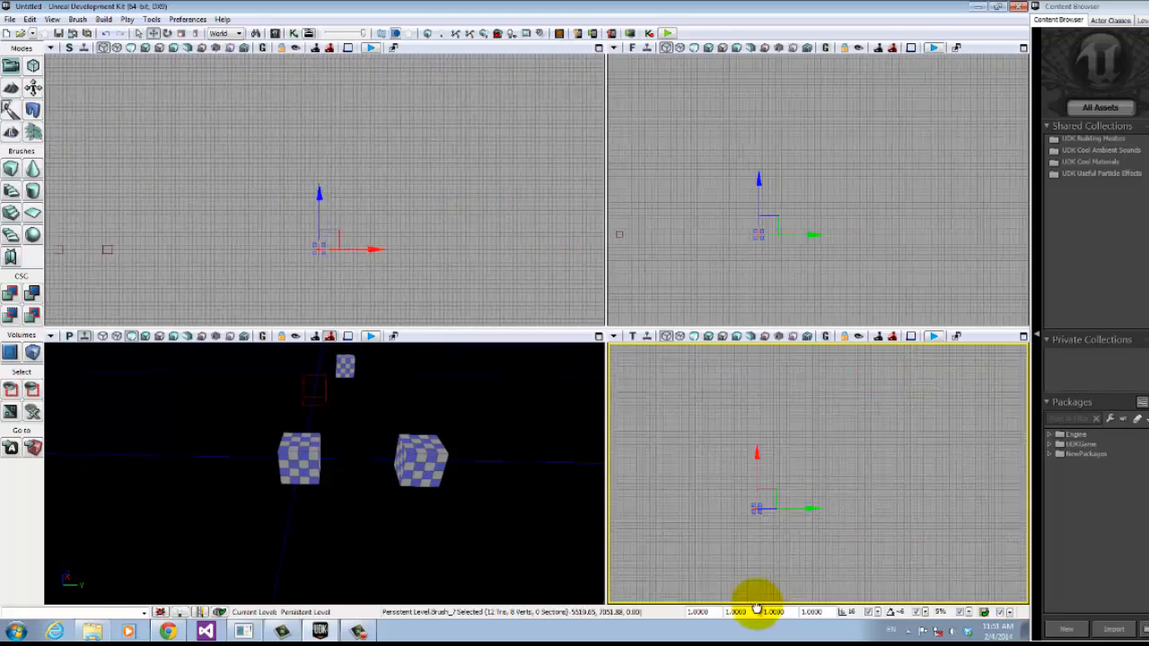
left_click_drag(782, 475, 955, 352)
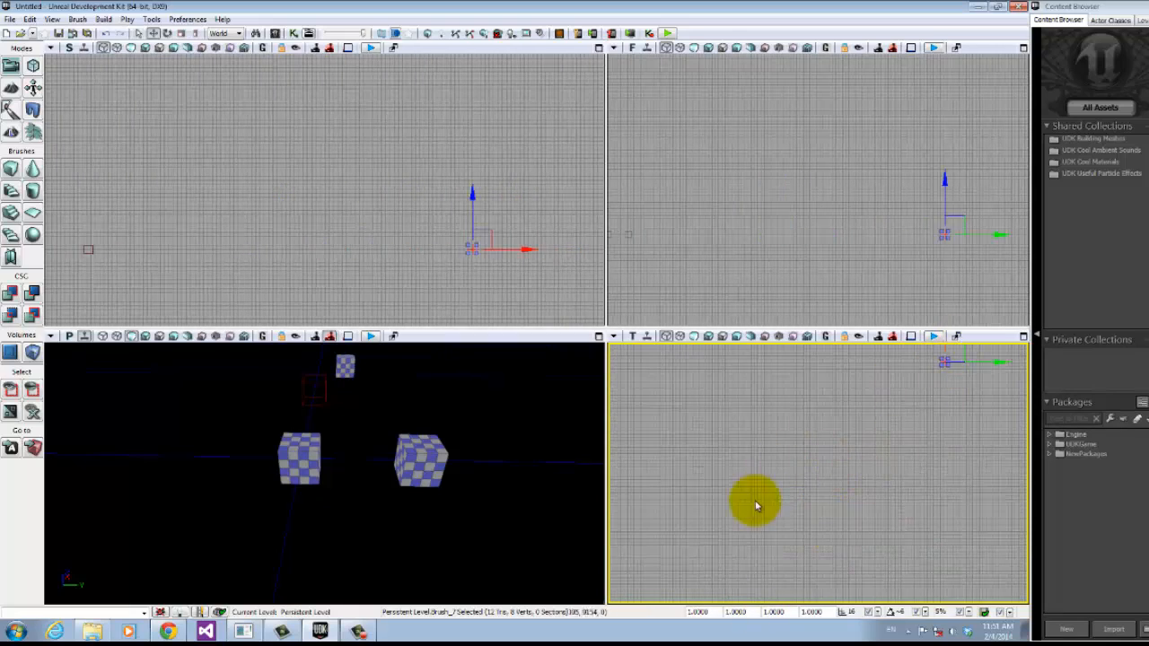
right_click_drag(791, 571, 890, 393)
right_click_drag(810, 491, 851, 407)
left_click(848, 442)
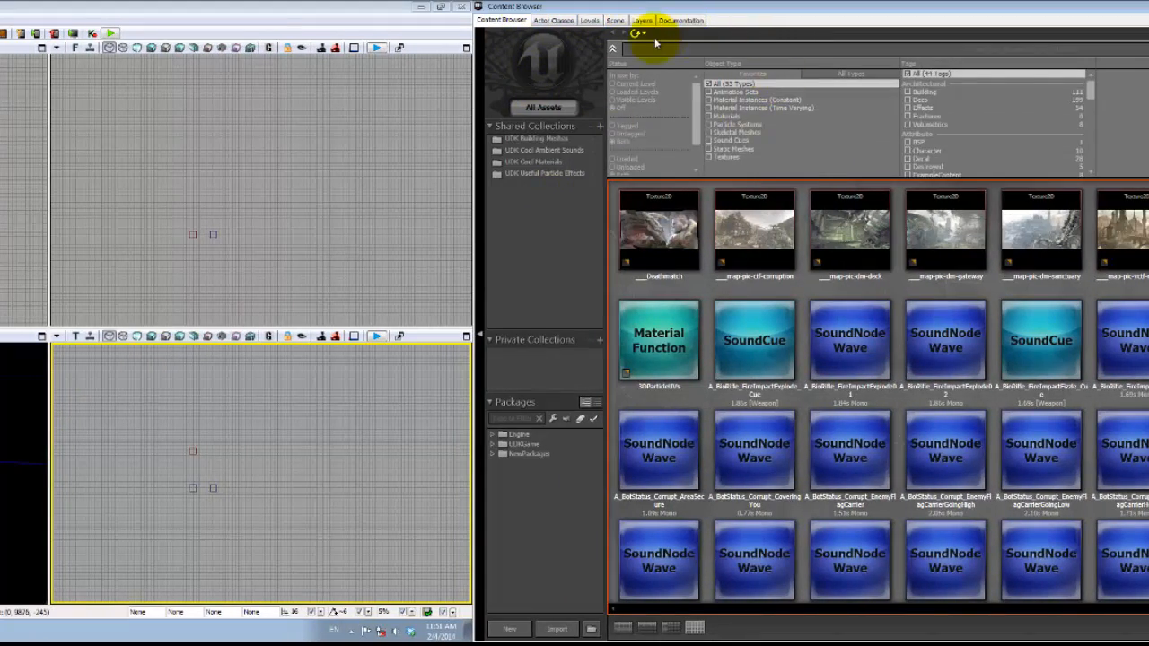
Step: Show the level's actors in the Scene list and focus the viewports on Brush_7
left_click(591, 19)
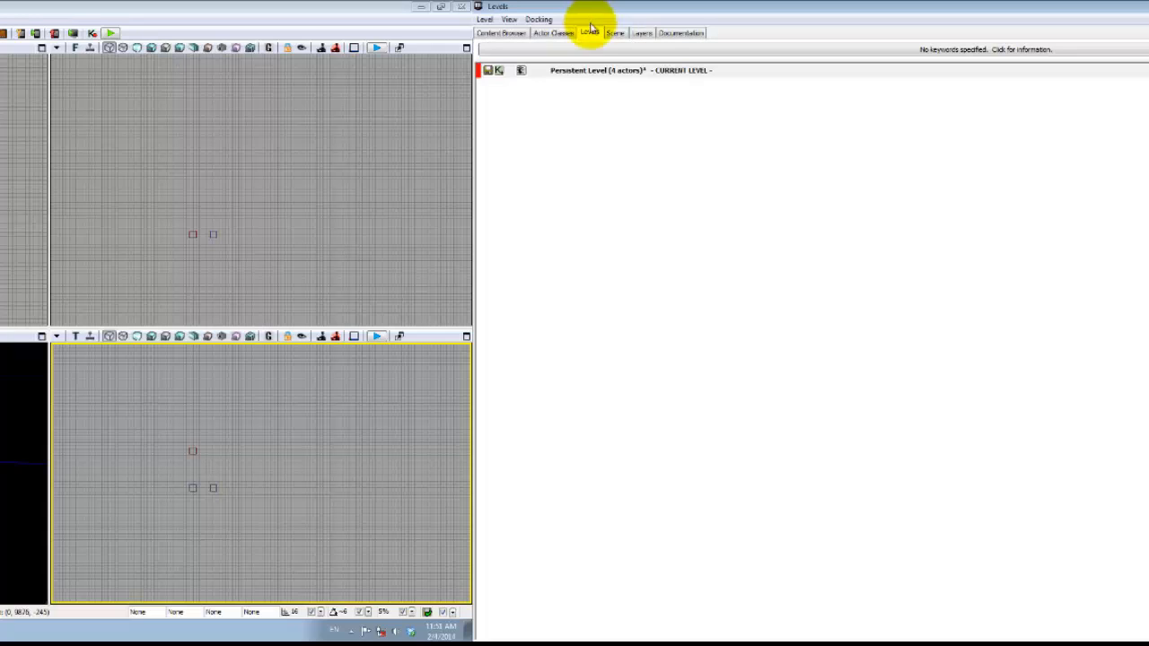
left_click(614, 33)
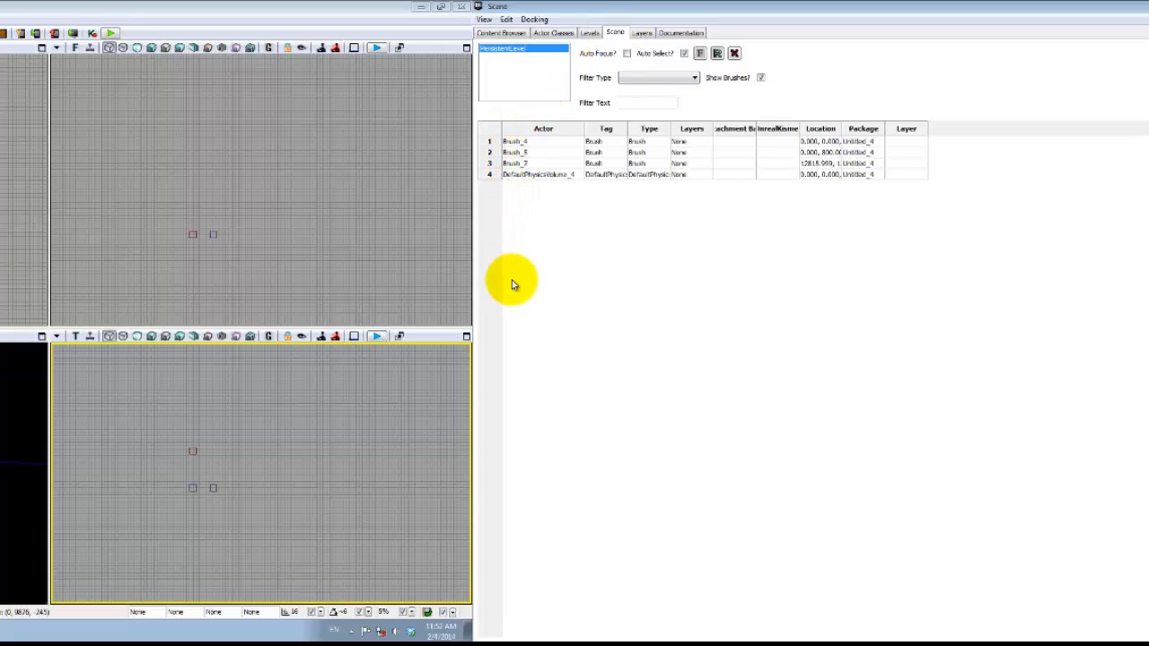
left_click(543, 142)
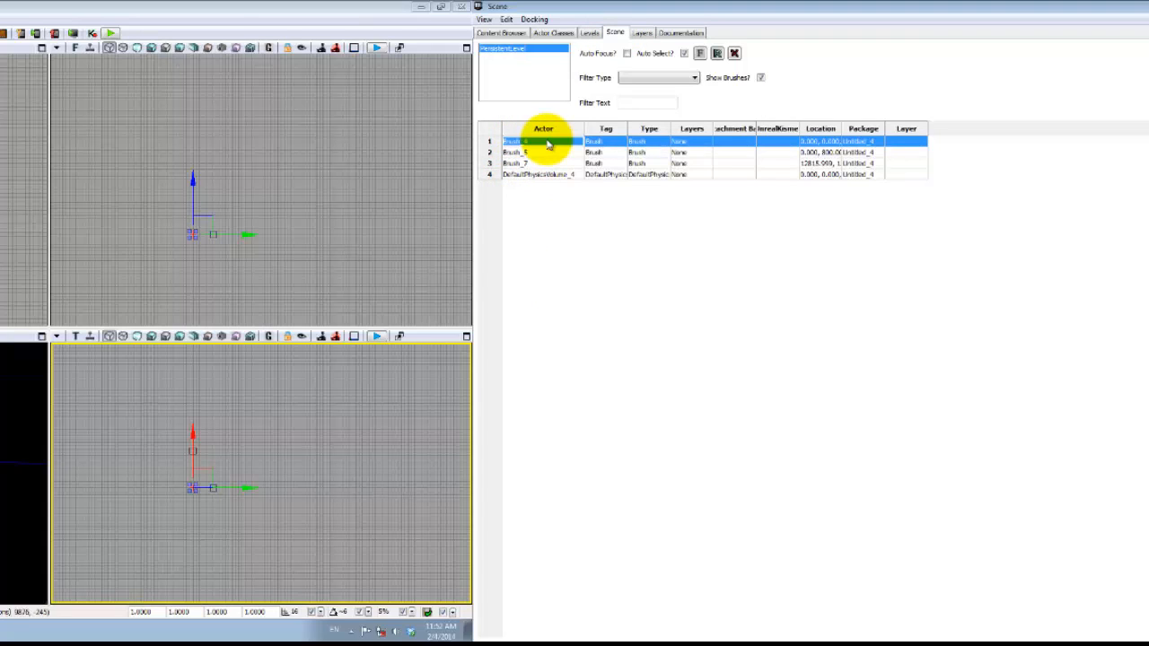
left_click(549, 153)
left_click(551, 164)
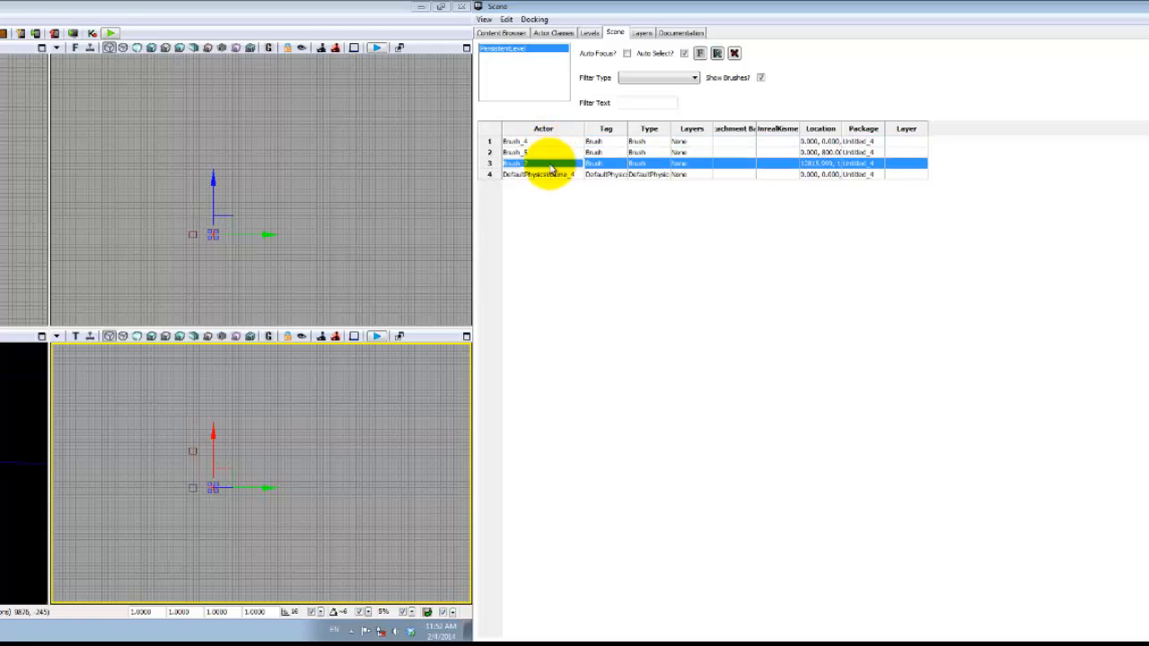
double_click(550, 164)
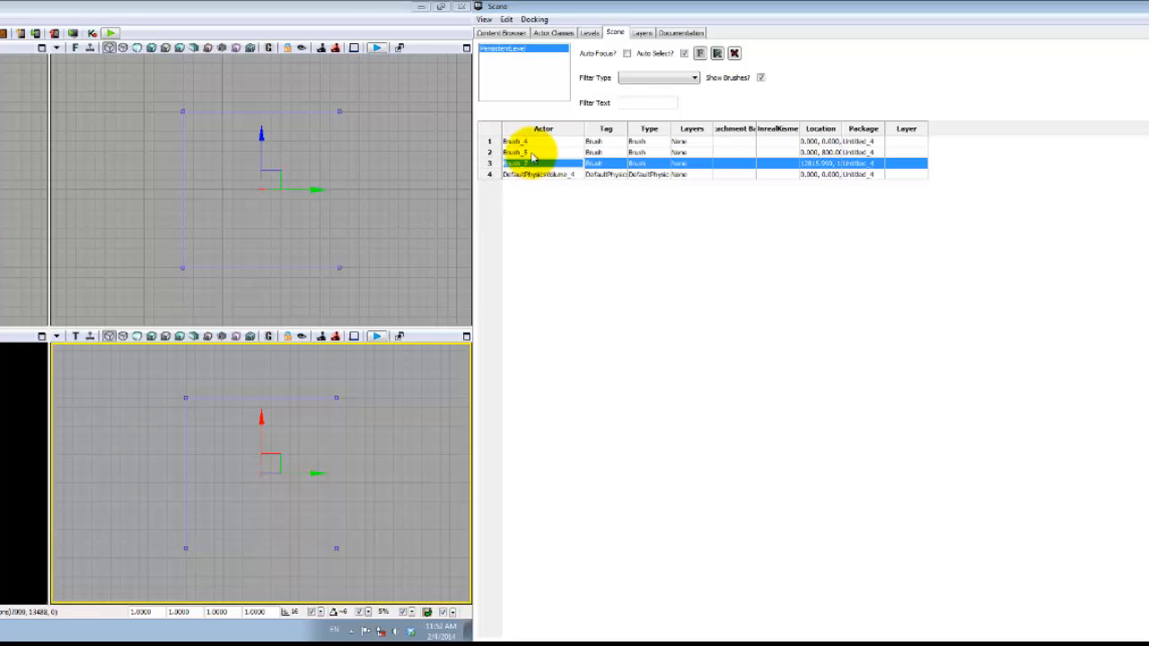
Step: Delete the distant cube Brush_7 from the level
left_click(7, 473)
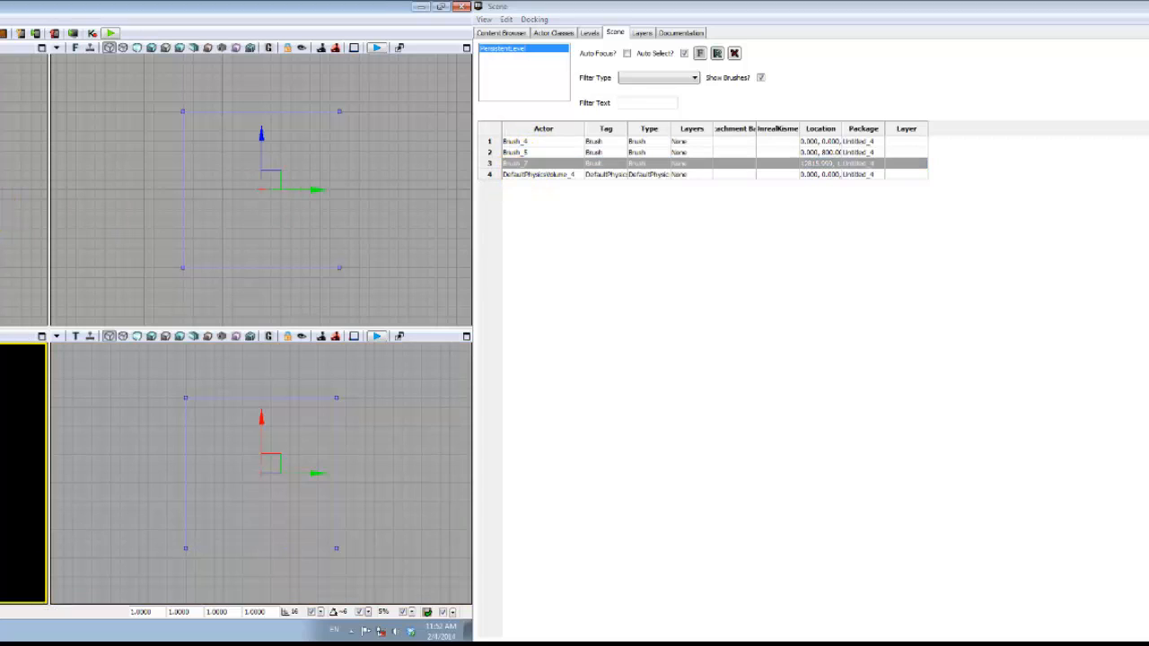
mouse_move(76, 491)
left_mouse_down()
mouse_move(102, 479)
mouse_move(84, 494)
left_mouse_up()
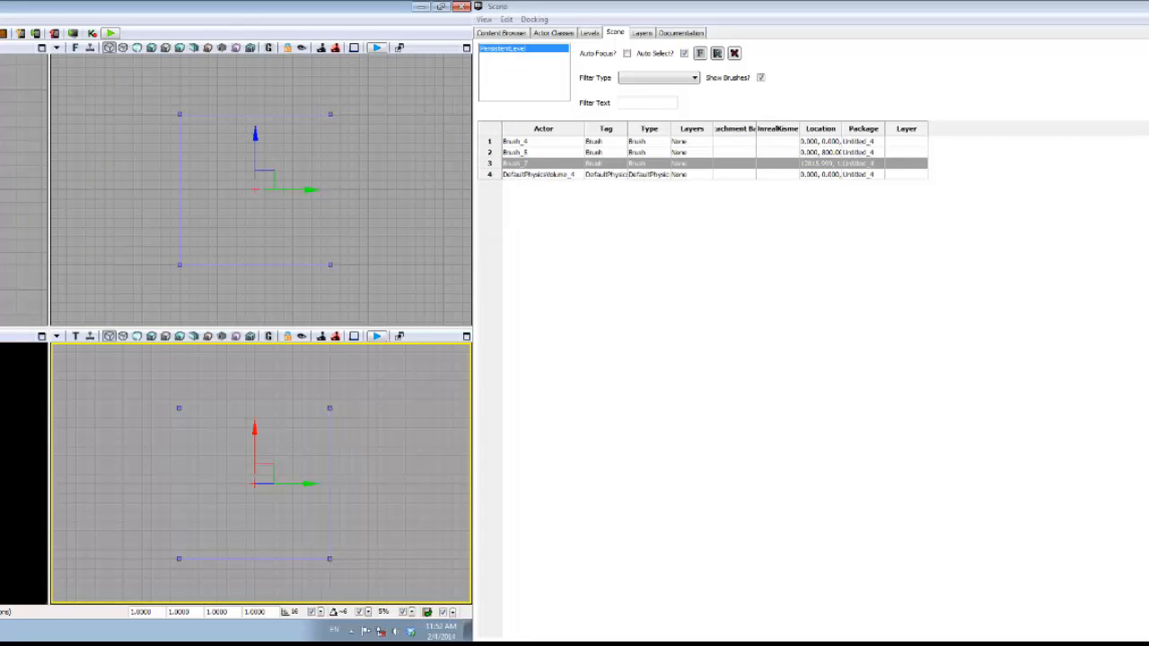
key("Delete")
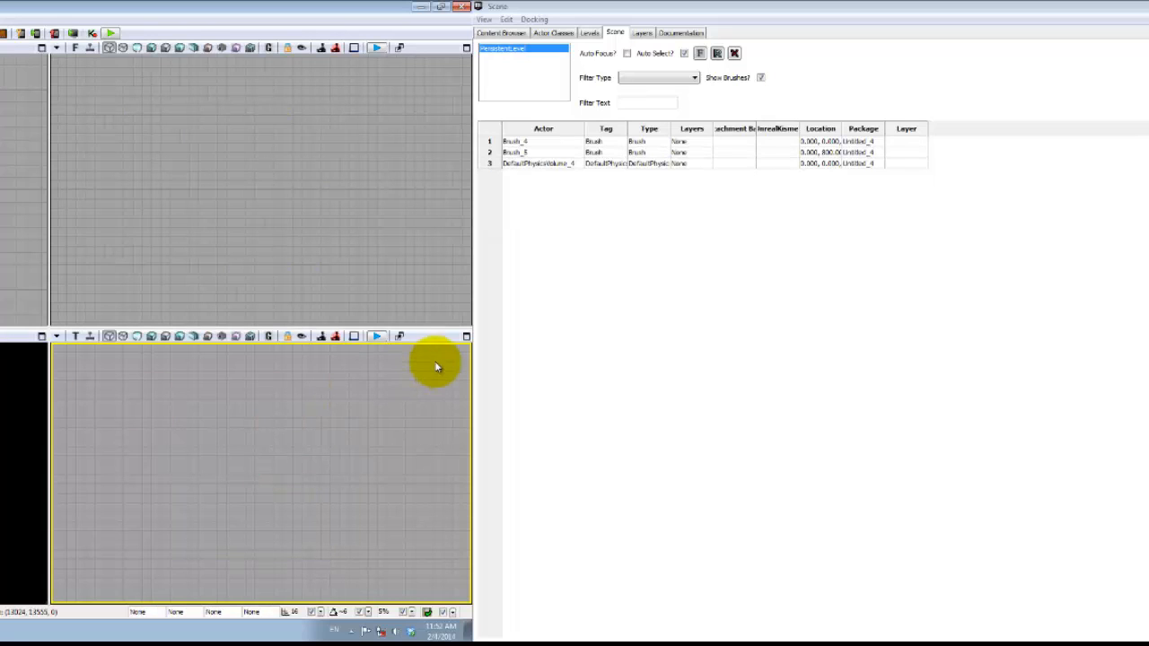
Step: Focus the viewports on Brush_4 from the Scene actor list and view it in perspective with the other brushes
left_click(517, 142)
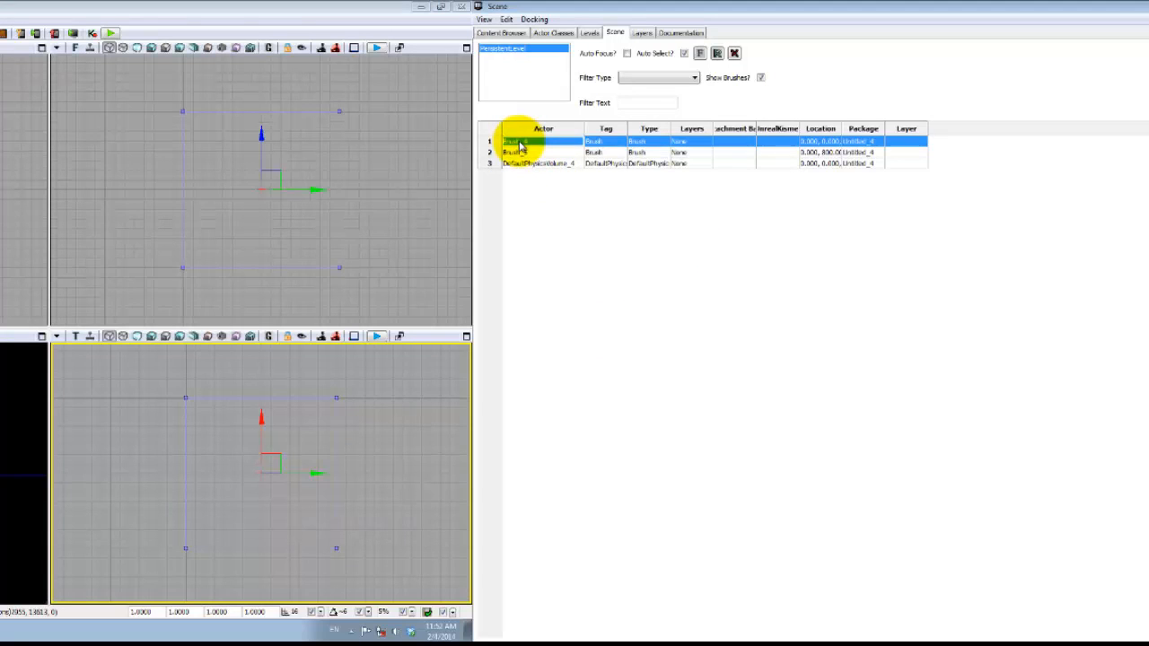
right_click_drag(36, 448, 388, 416)
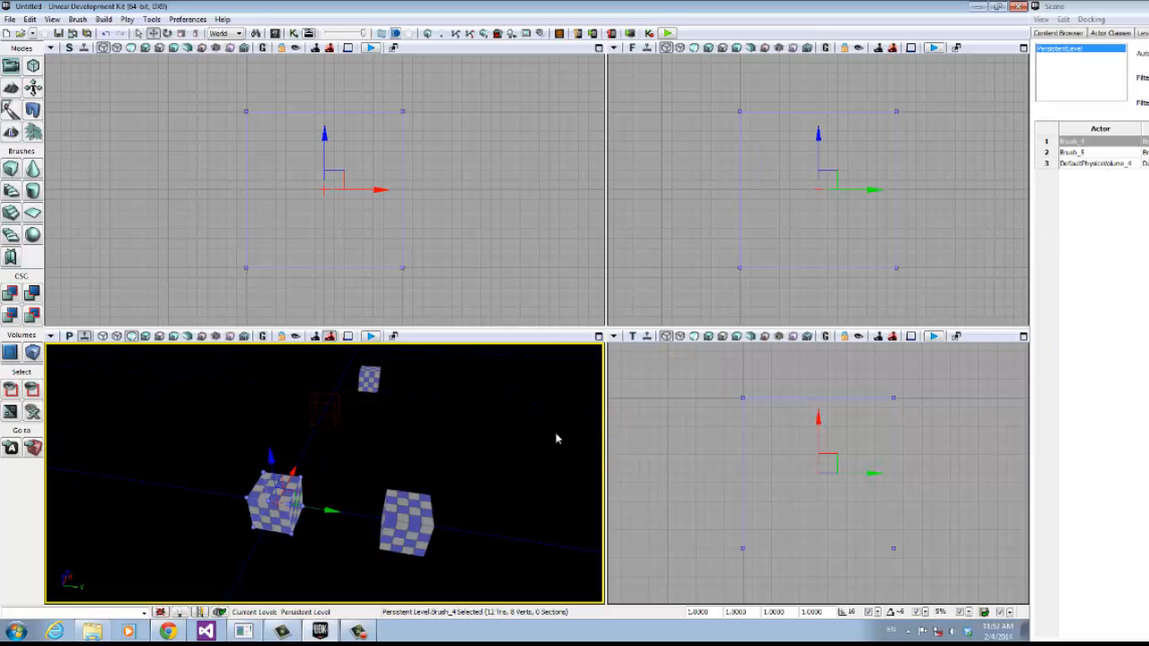
Step: Move Brush_4 away from its textured cube along X and Y in the perspective viewport, and deselect it
right_click_drag(451, 456, 407, 472)
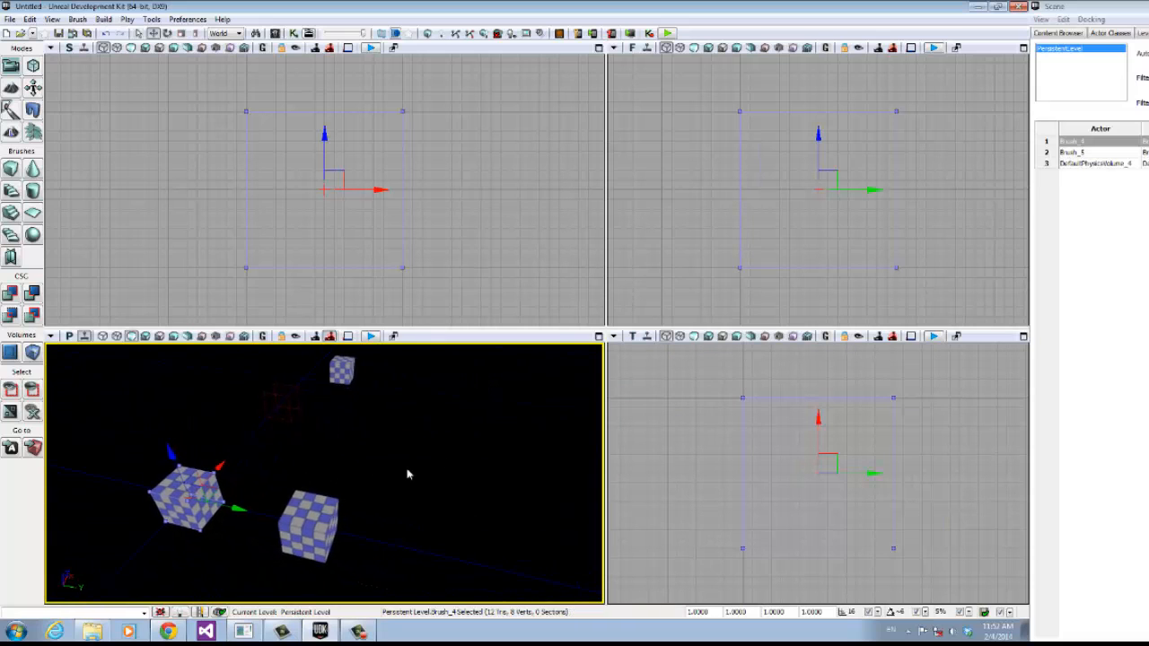
mouse_move(227, 457)
left_mouse_down()
mouse_move(270, 418)
mouse_move(530, 494)
left_mouse_up()
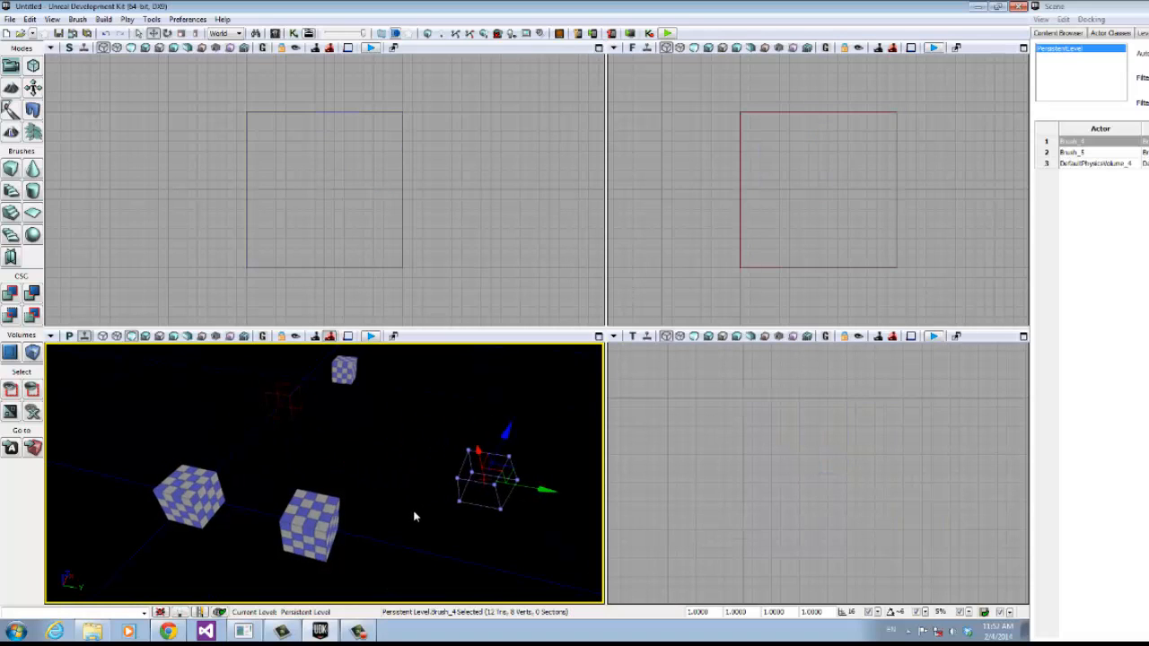
left_click(414, 516)
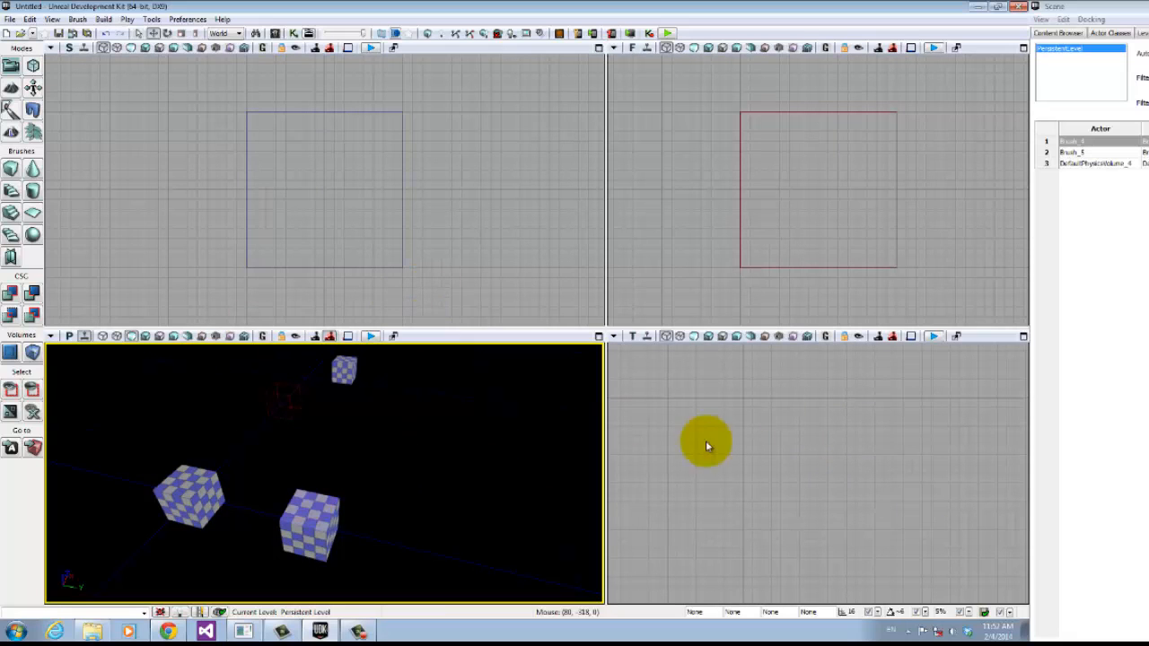
Step: Select Brush_5 in the top viewport and view it together with the other brushes in the orthographic and perspective viewports
left_click(684, 449)
scroll(745, 467, "down", 5)
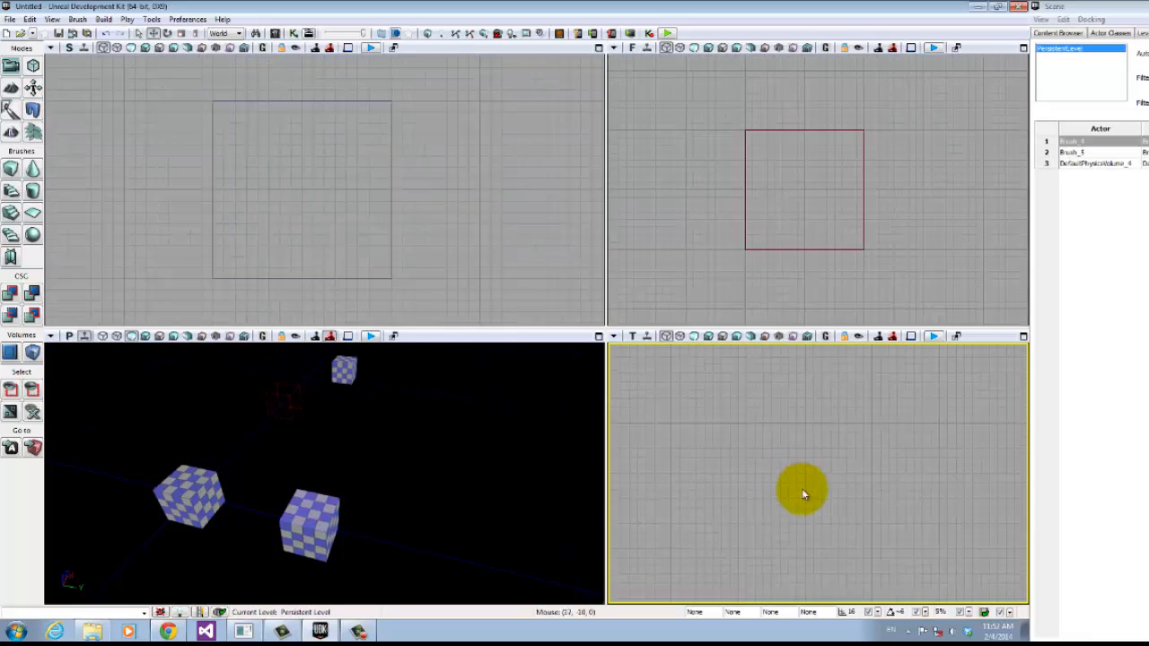
left_click_drag(841, 442, 885, 475)
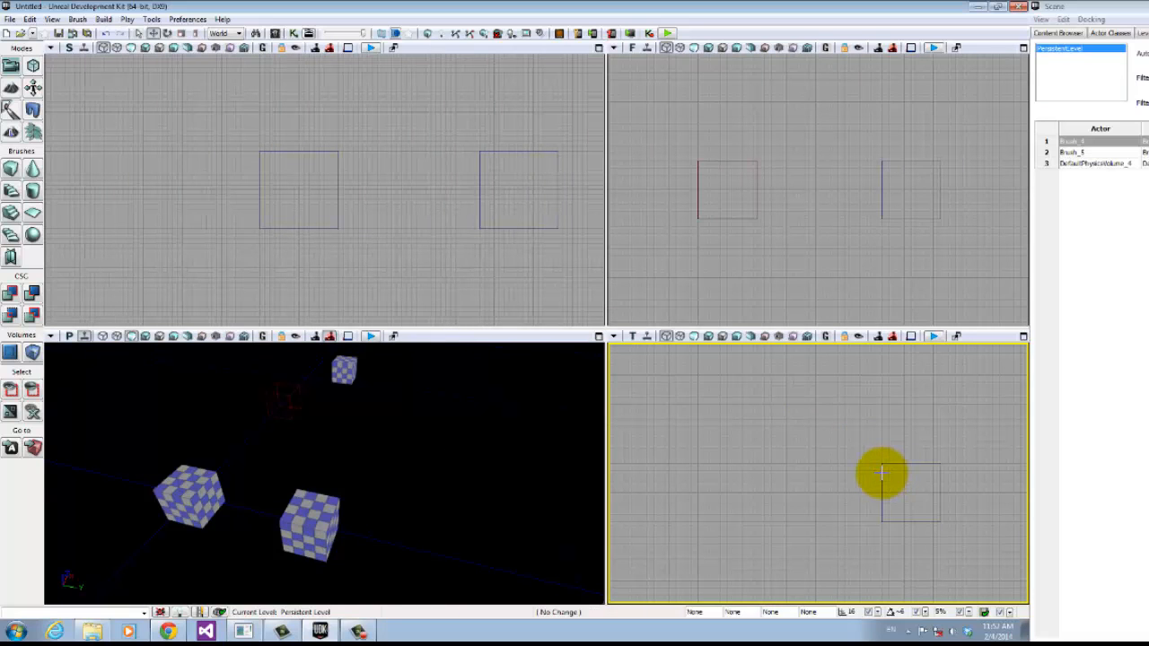
left_click(882, 473)
scroll(782, 513, "down", 4)
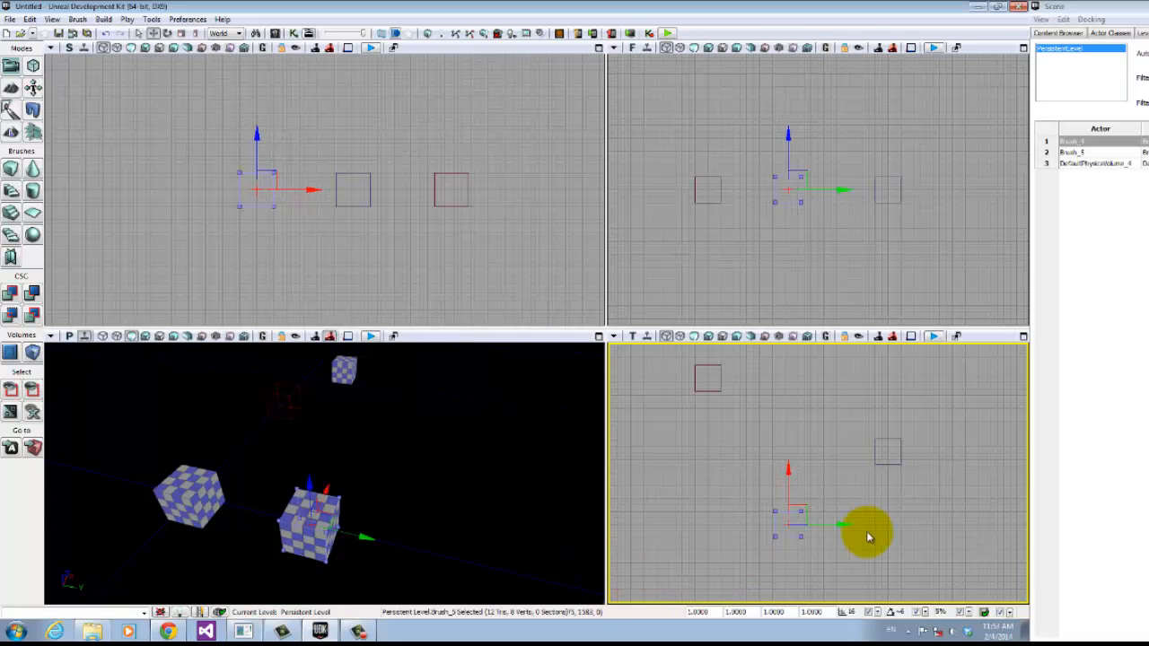
left_click_drag(859, 512, 828, 461)
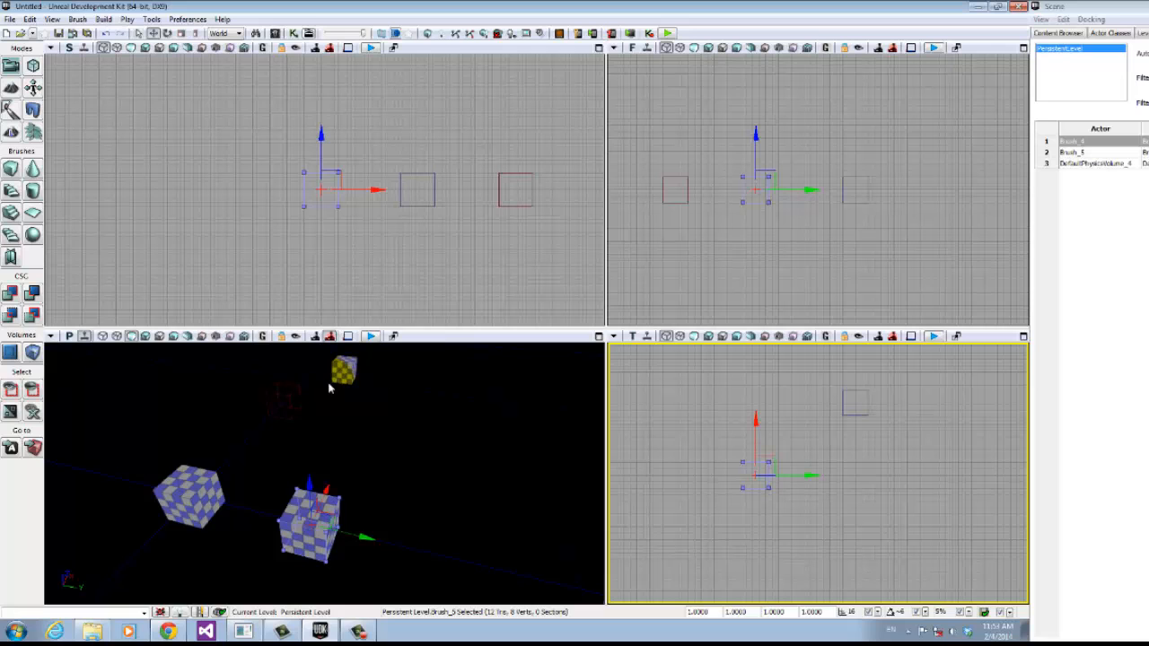
right_click_drag(388, 418, 381, 386)
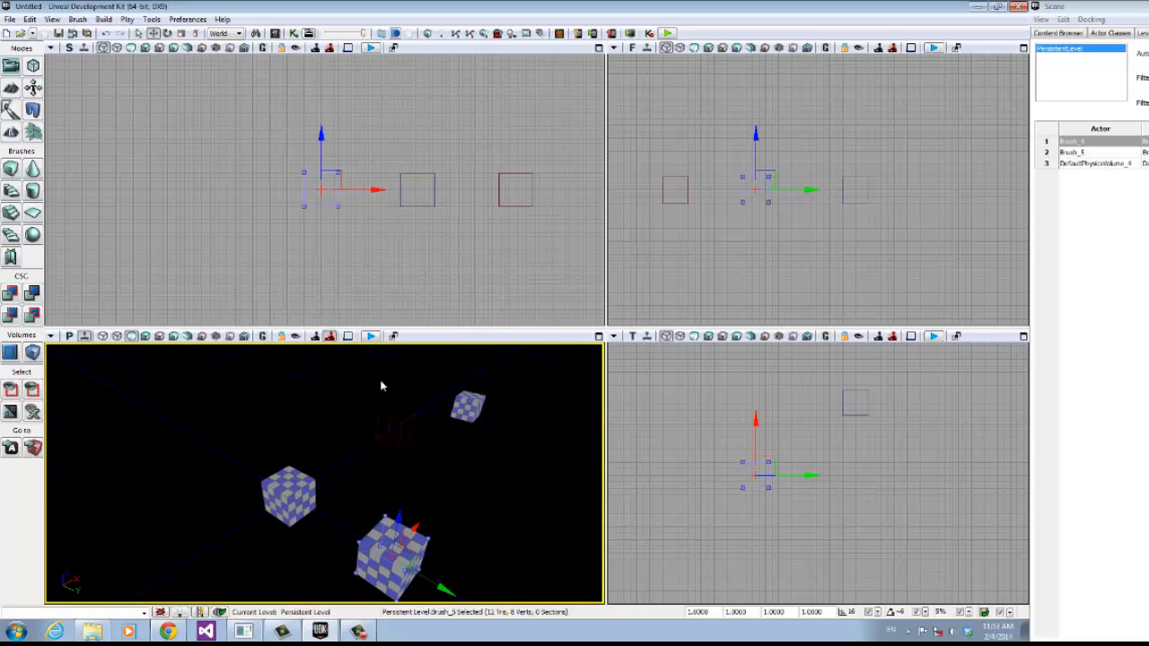